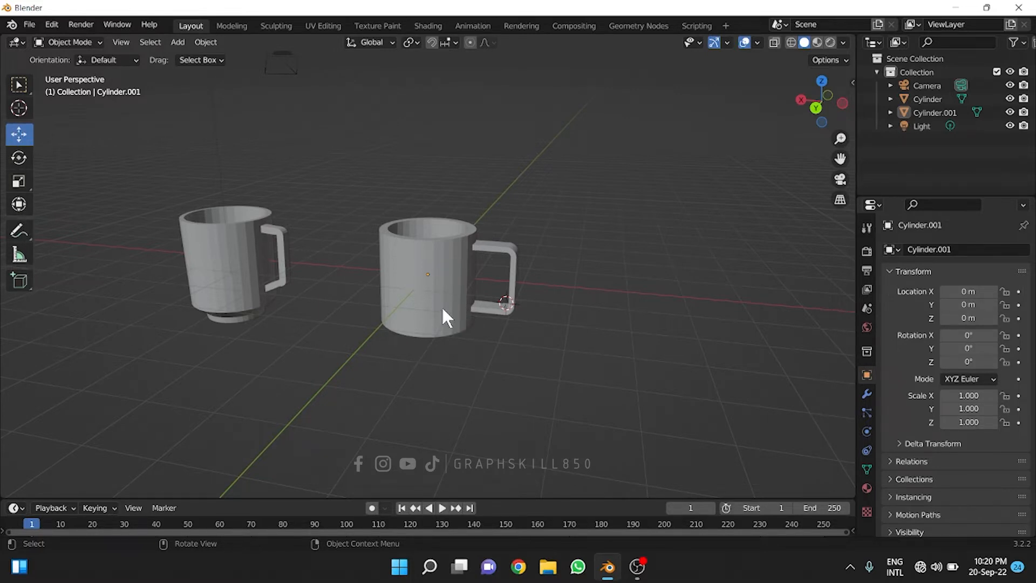
pyautogui.moveTo(441, 319); pyautogui.dragTo(532, 224, button='middle')
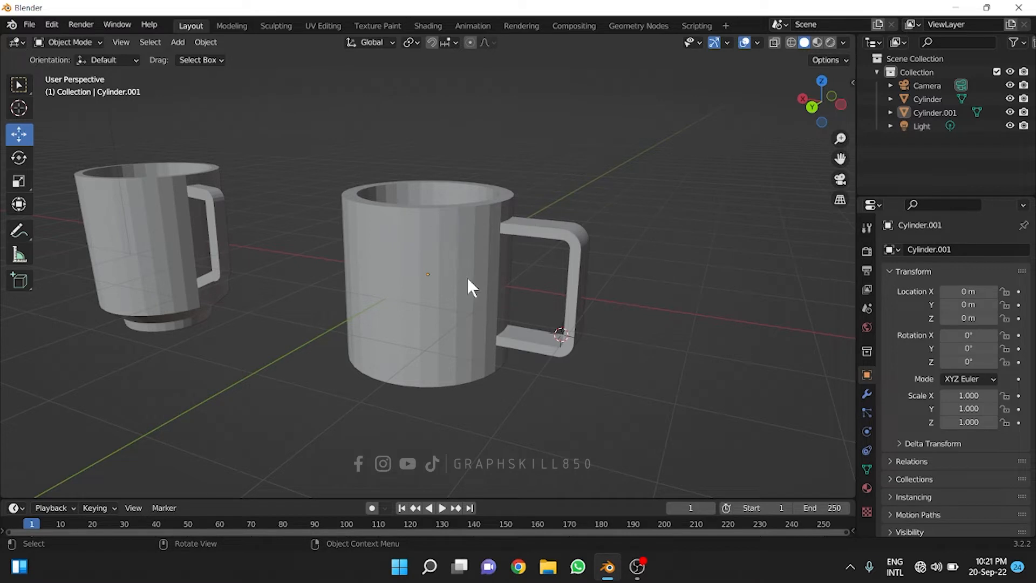
pyautogui.scroll(2, 595, 223)
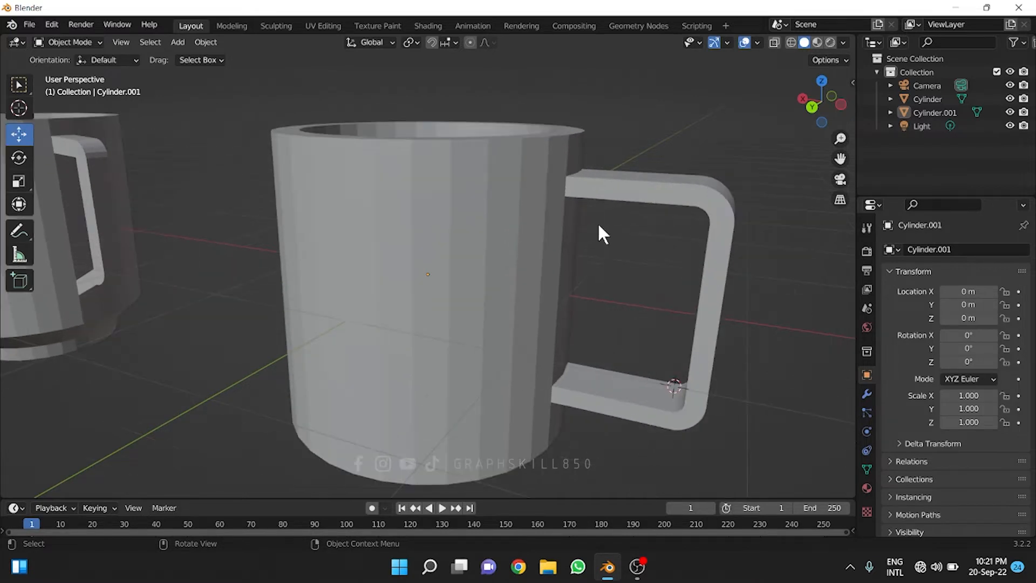
pyautogui.scroll(-5, 599, 234)
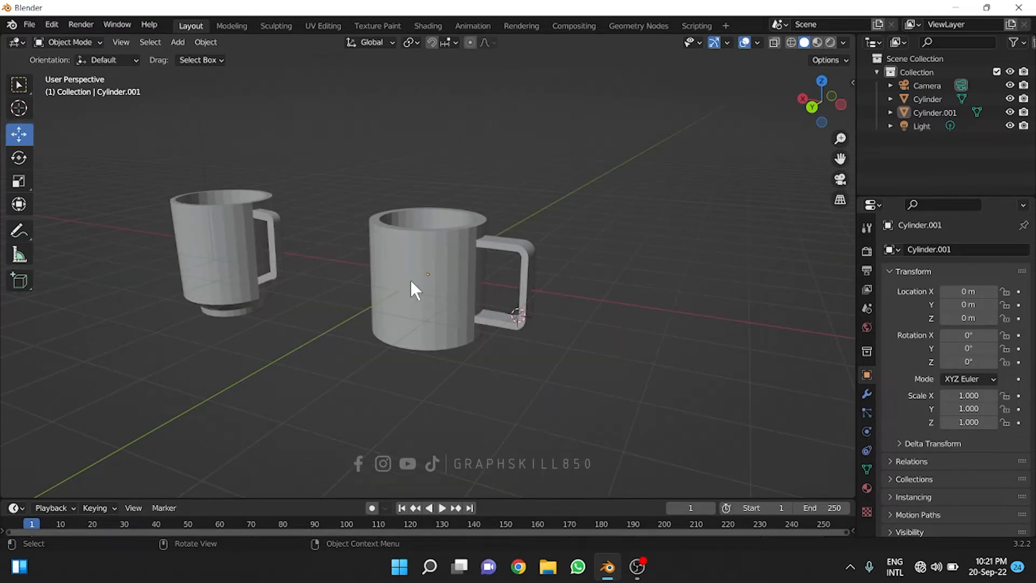
pyautogui.scroll(2, 404, 281)
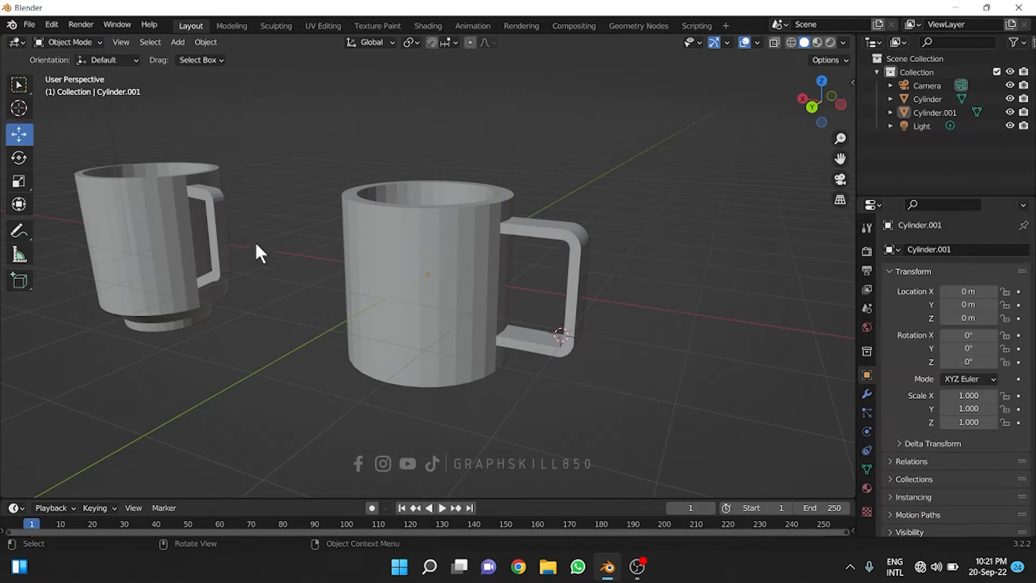
pyautogui.moveTo(213, 237); pyautogui.dragTo(248, 160, button='middle')
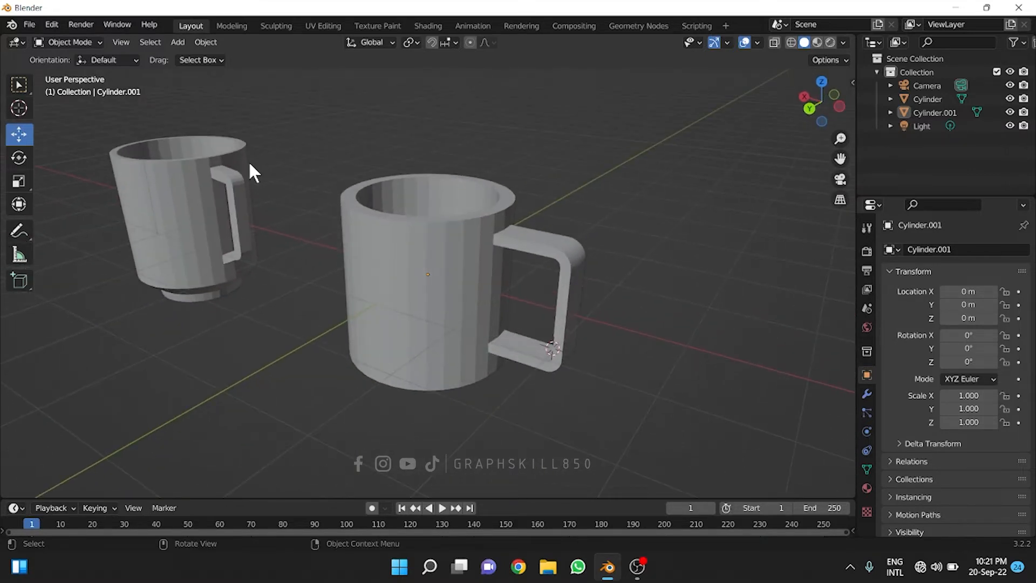
# Start a new General file without saving the current one and delete the default cube
pyautogui.click(34, 25)
pyautogui.moveTo(43, 40)
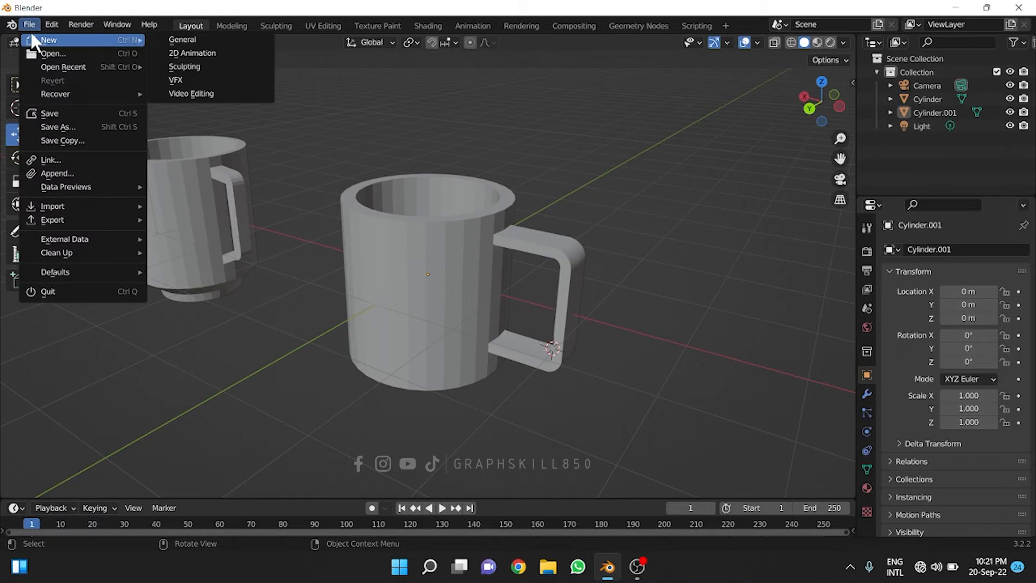
pyautogui.click(178, 40)
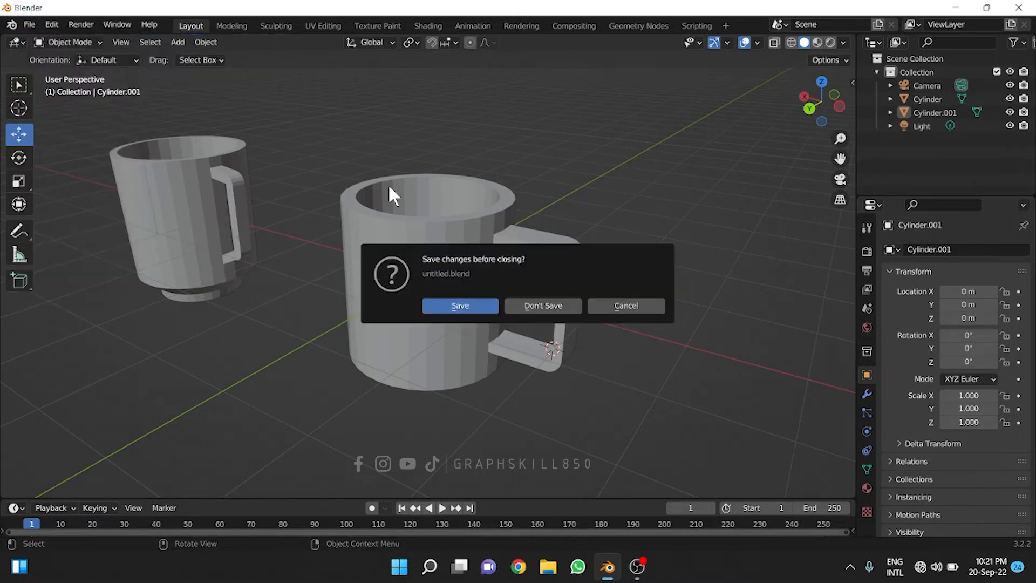
pyautogui.click(556, 305)
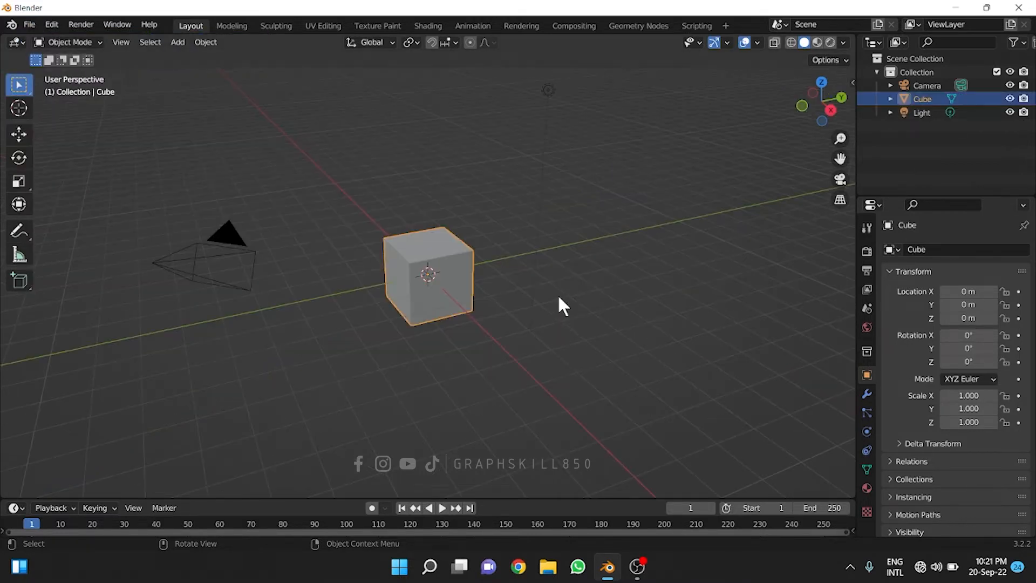
pyautogui.press('x')
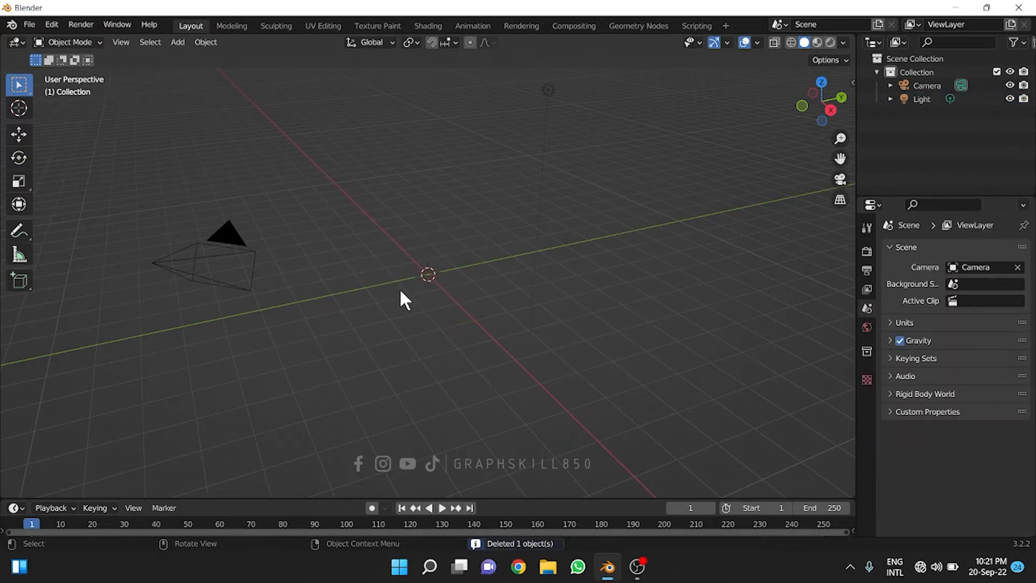
# Add a cylinder mesh at the scene origin
pyautogui.scroll(2, 400, 290)
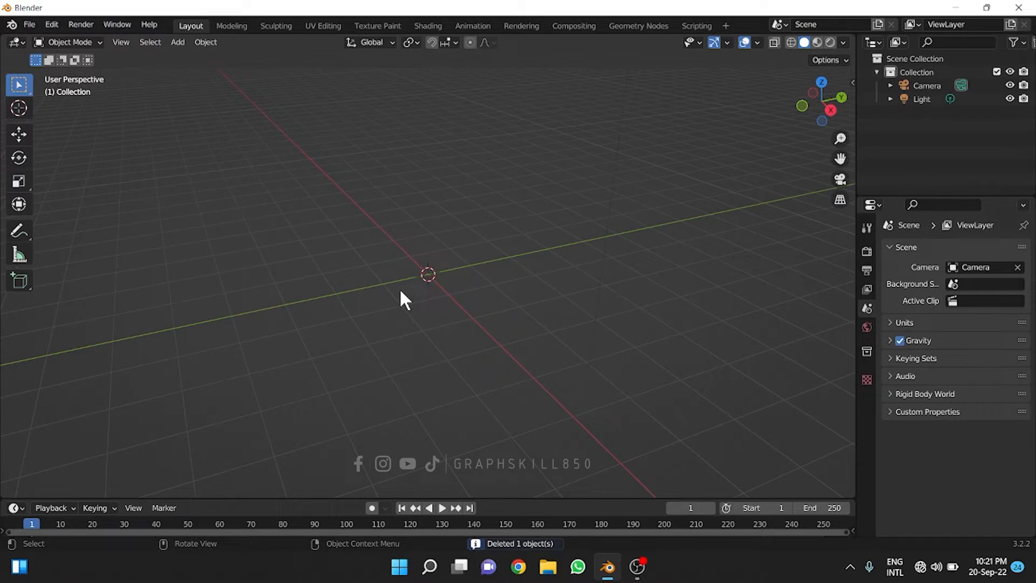
pyautogui.click(178, 42)
pyautogui.moveTo(190, 59)
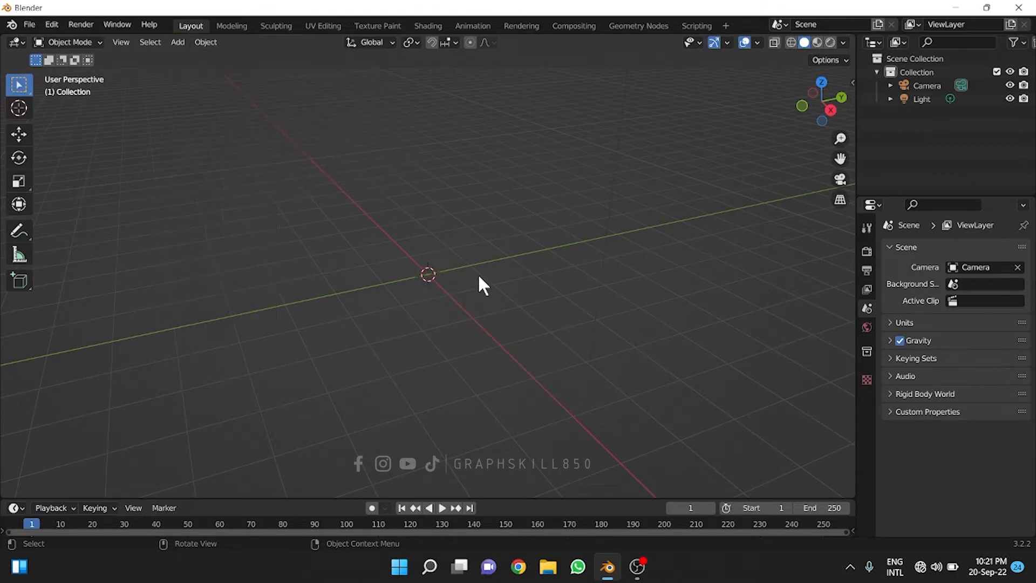
pyautogui.press('shift')
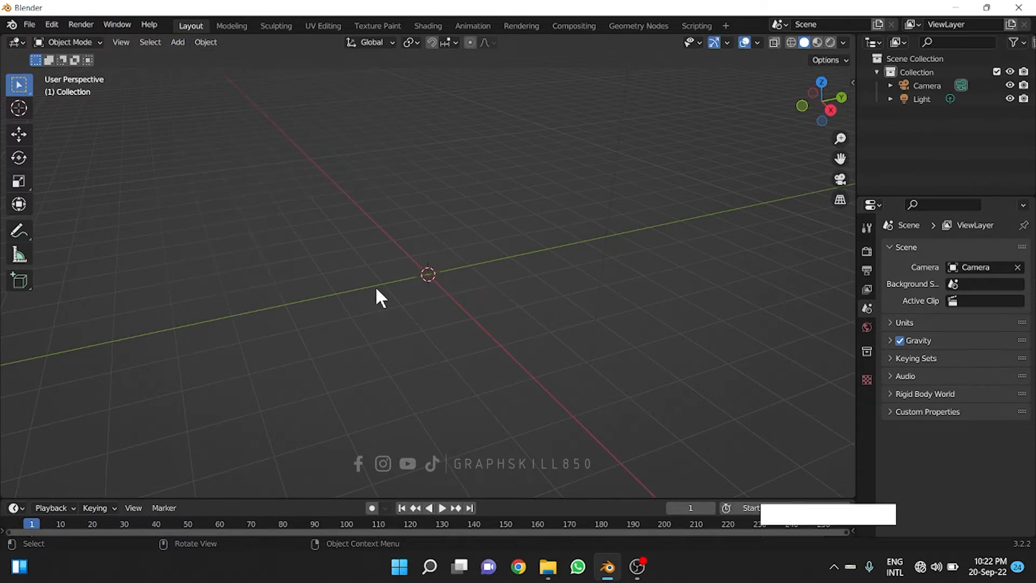
pyautogui.hotkey('shift', 'a')
pyautogui.hotkey('shift', 'a')
pyautogui.moveTo(581, 279)
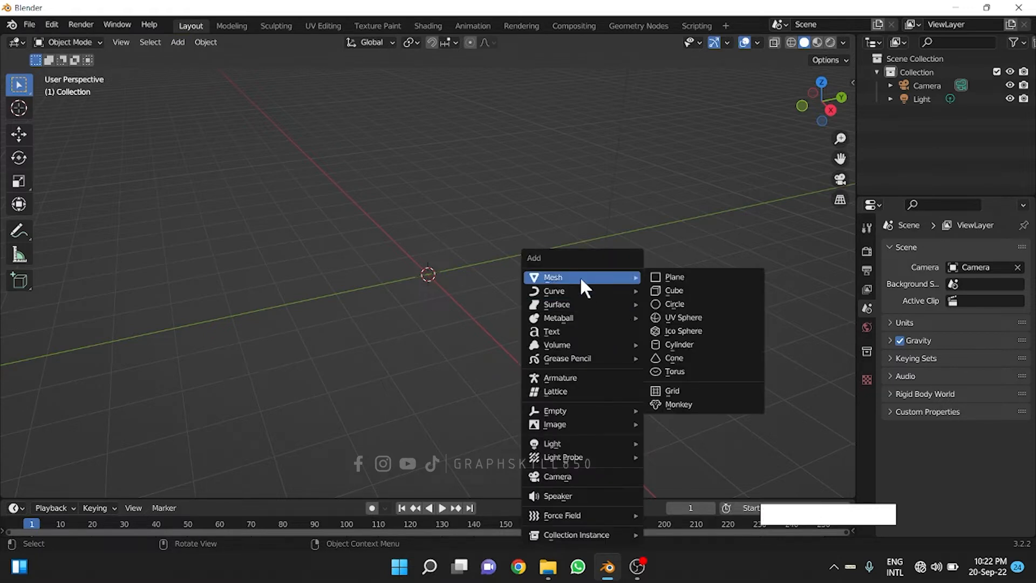
pyautogui.click(667, 342)
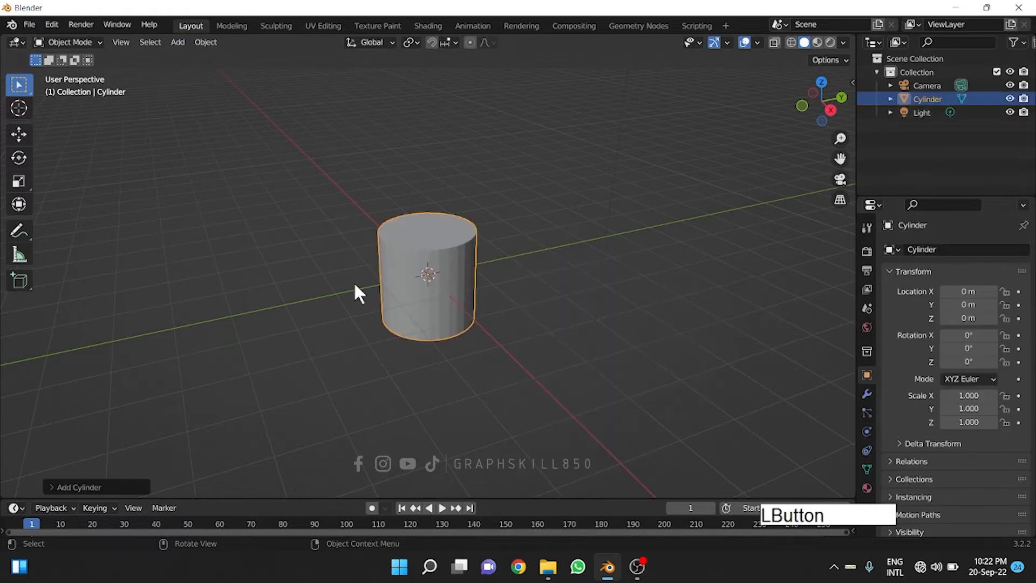
# In Edit Mode with face selection, inset the cylinder's top face by about 0.09 m to form the rim
pyautogui.moveTo(355, 286); pyautogui.dragTo(327, 291, button='middle')
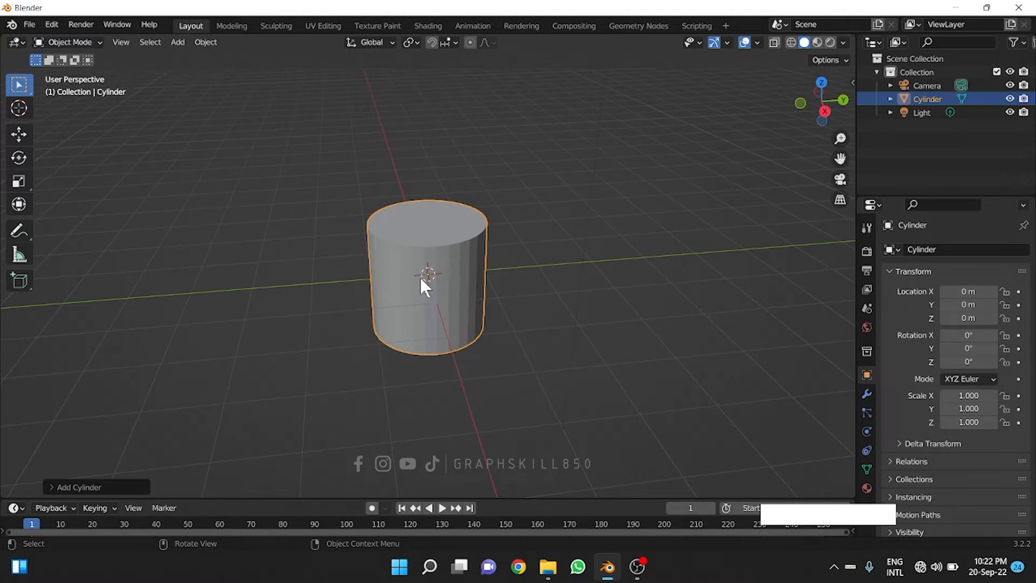
pyautogui.press('Tab')
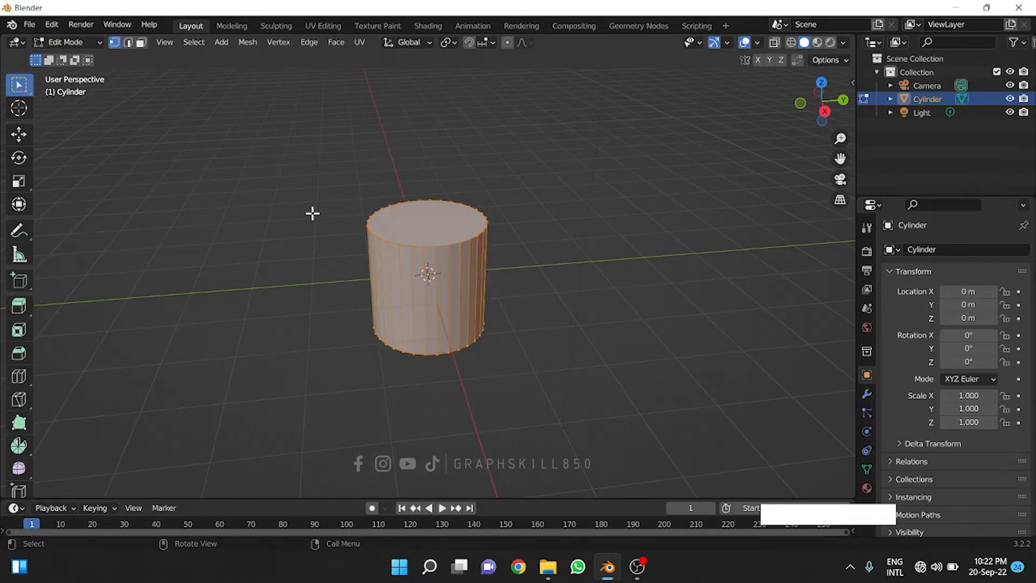
pyautogui.click(141, 42)
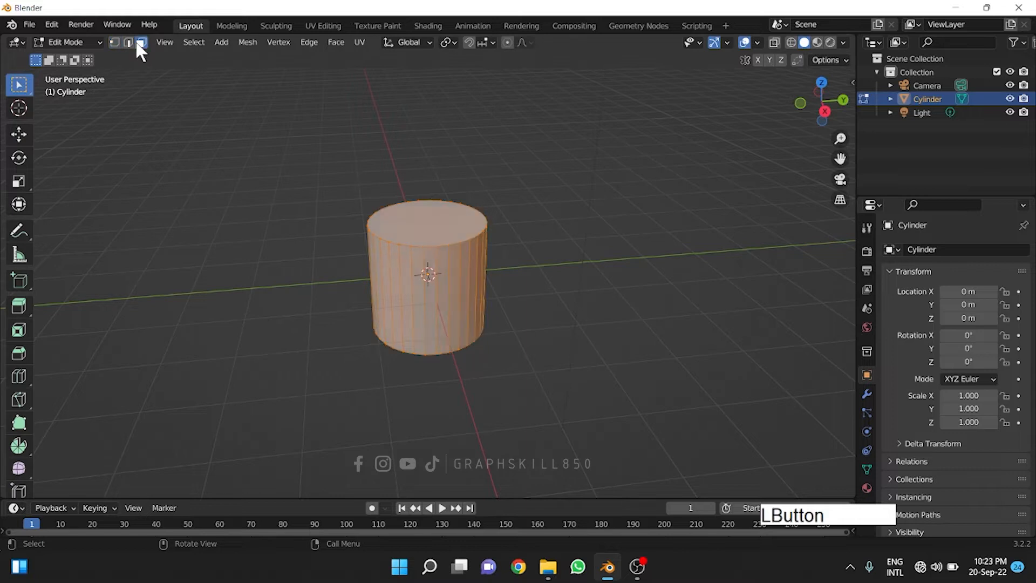
pyautogui.click(408, 225)
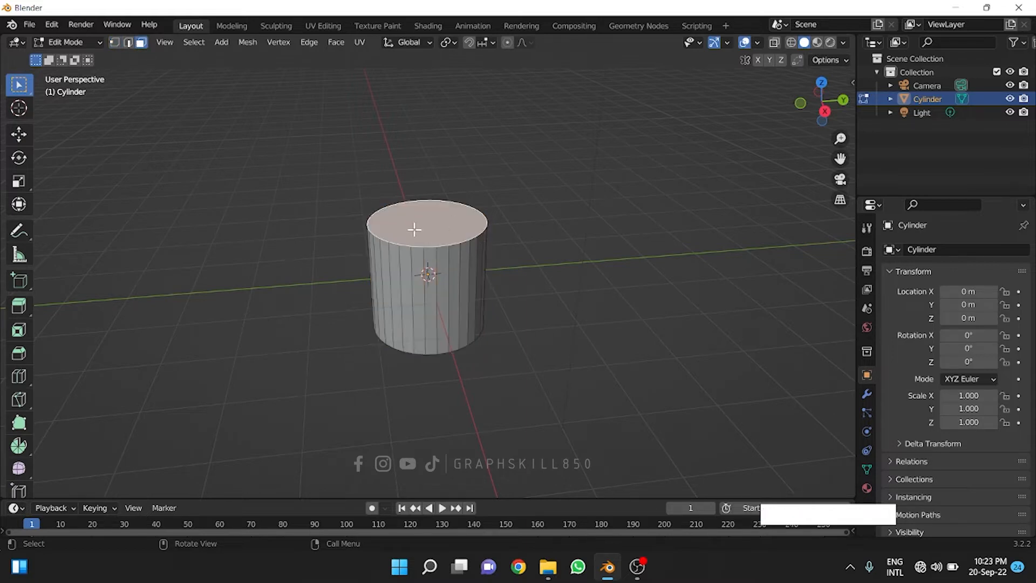
pyautogui.scroll(3, 416, 230)
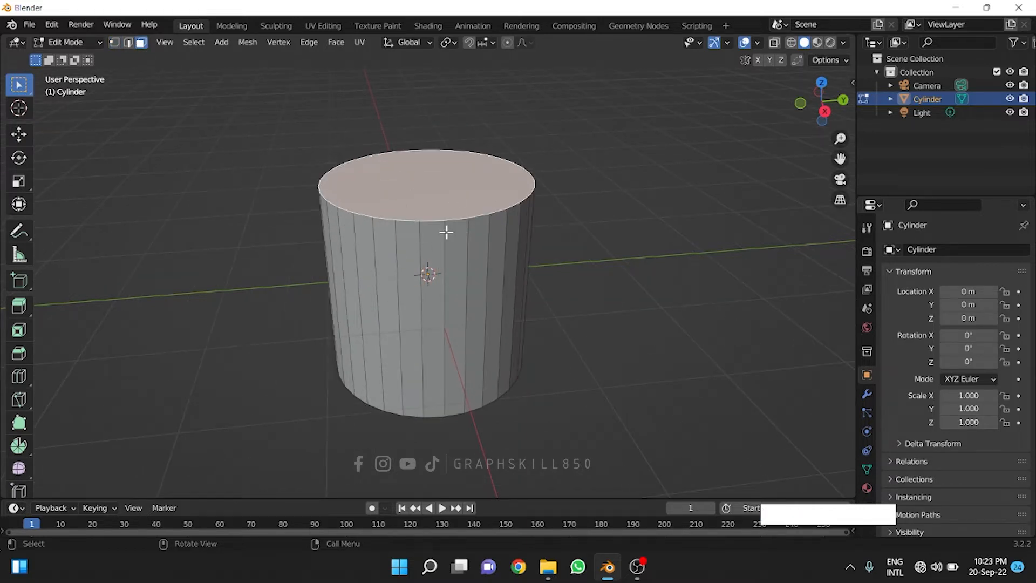
pyautogui.moveTo(450, 234); pyautogui.dragTo(488, 250, button='middle')
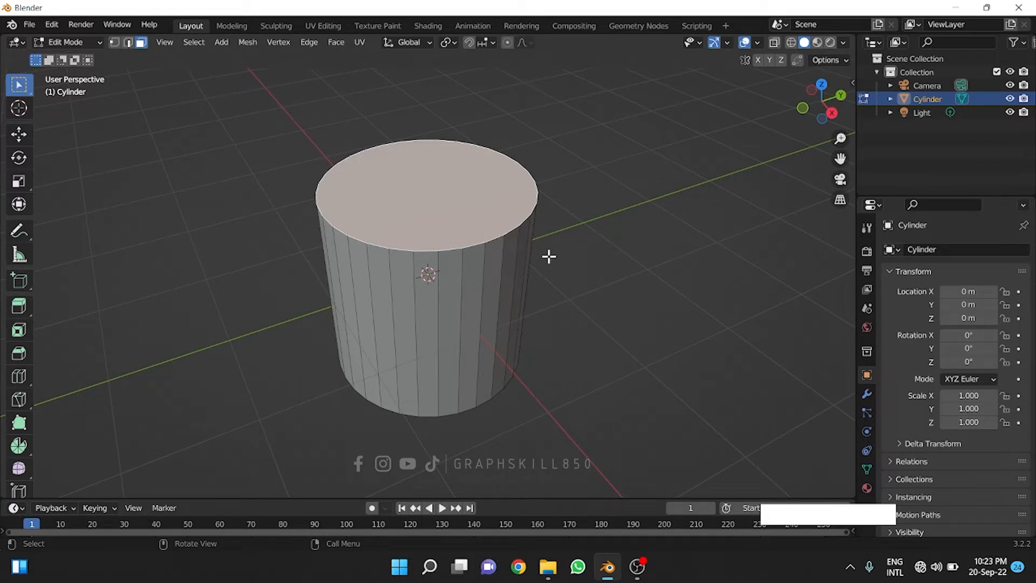
pyautogui.press('i')
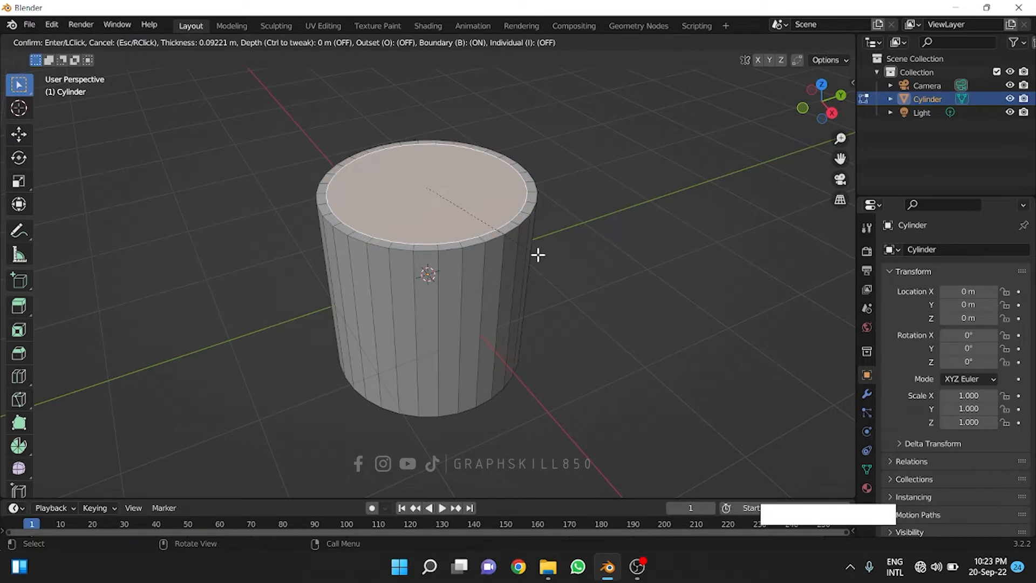
pyautogui.click(536, 253)
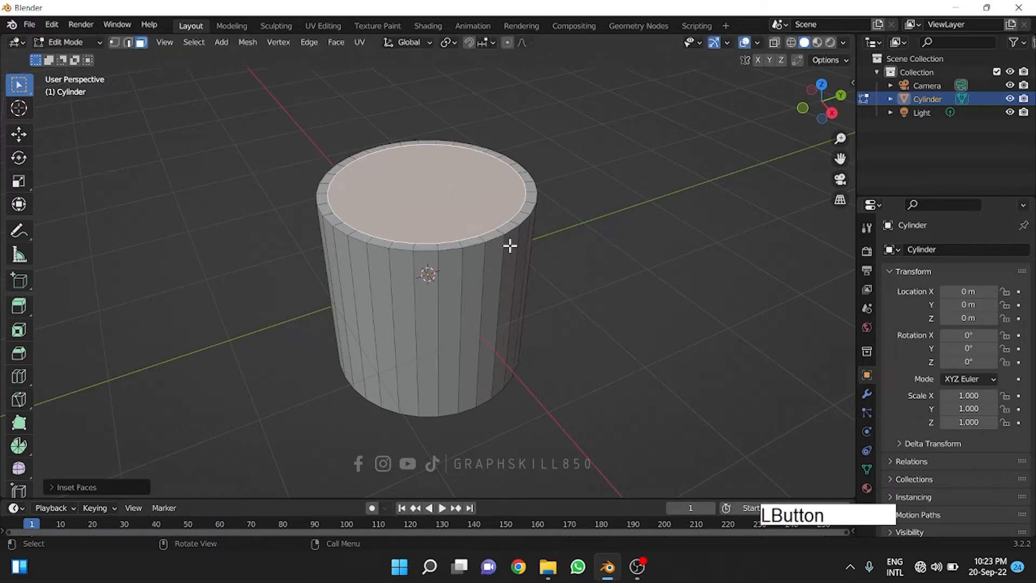
# Extrude the inset top face down inside the cylinder, nearly to the base, to hollow out the mug
pyautogui.click(16, 307)
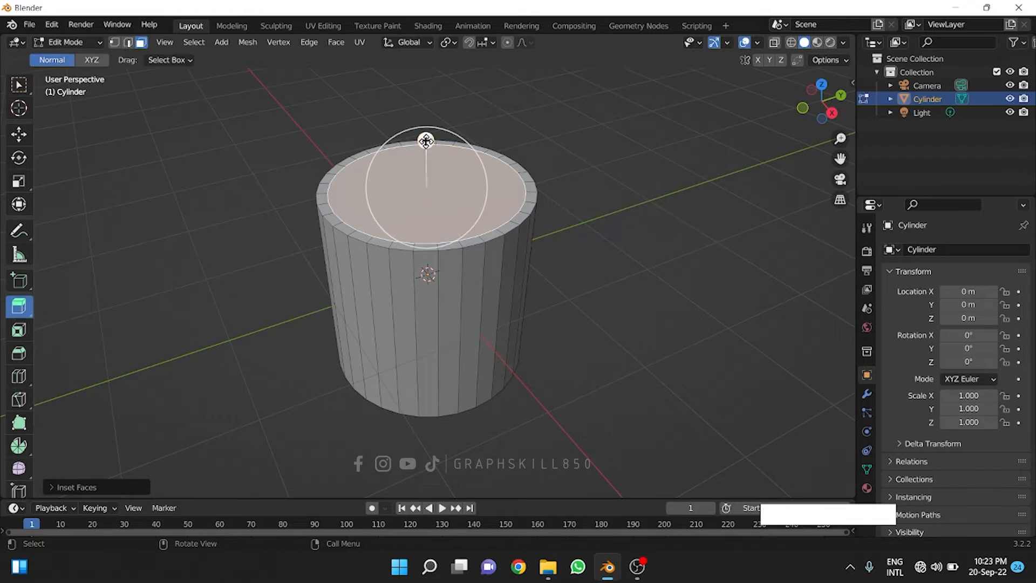
pyautogui.moveTo(426, 140); pyautogui.dragTo(427, 274)
pyautogui.moveTo(426, 275); pyautogui.dragTo(436, 303, button='middle')
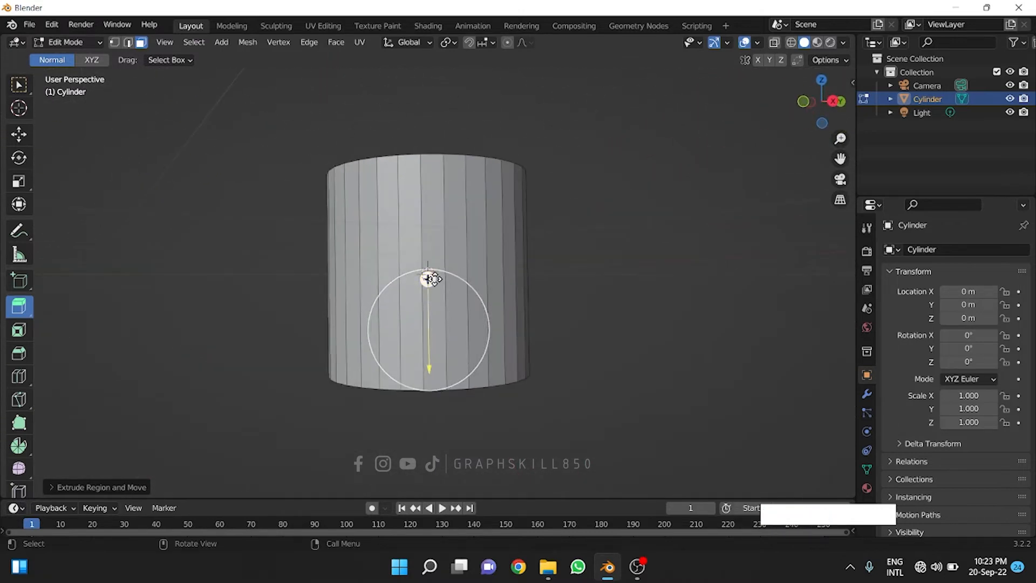
pyautogui.moveTo(429, 279)
pyautogui.mouseDown()
pyautogui.moveTo(421, 355)
pyautogui.moveTo(425, 299)
pyautogui.mouseUp()
pyautogui.moveTo(387, 284); pyautogui.dragTo(446, 294, button='middle')
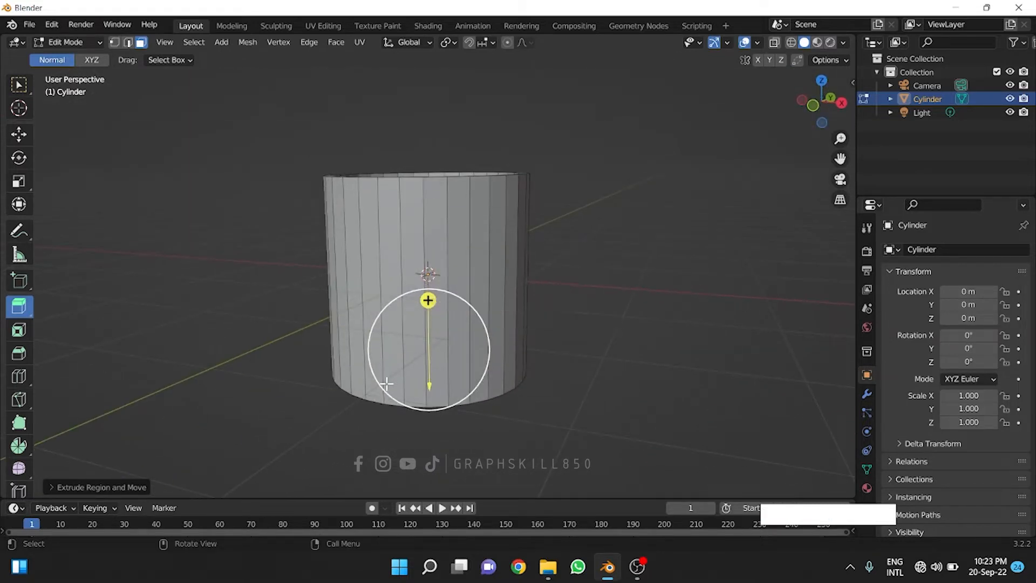
# Extrude the cylinder's bottom face outward about 0.18 m and scale it to about 0.85 for a tapered base
pyautogui.moveTo(387, 384); pyautogui.dragTo(401, 330, button='middle')
pyautogui.click(401, 330)
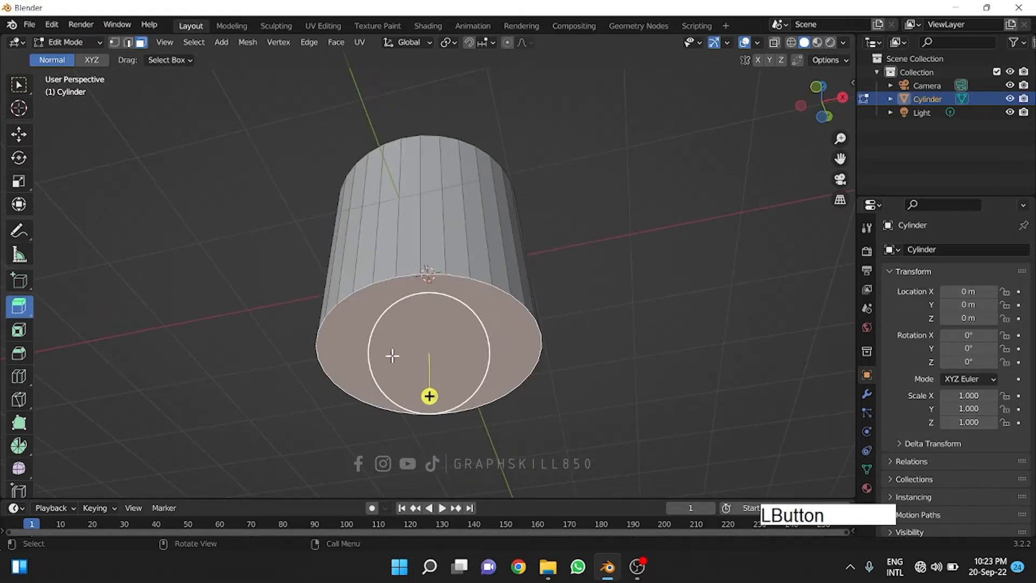
pyautogui.press('e')
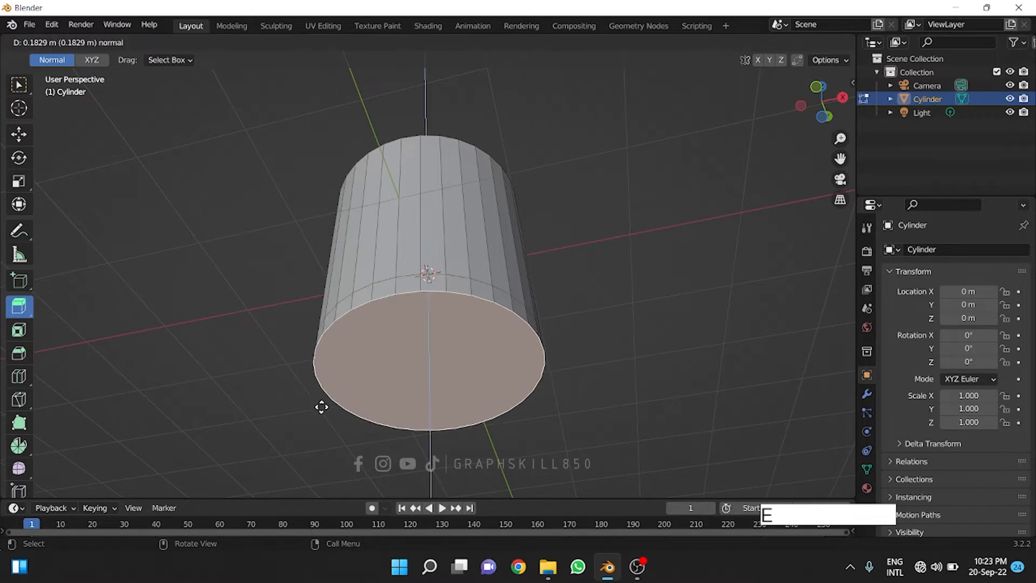
pyautogui.click(324, 405)
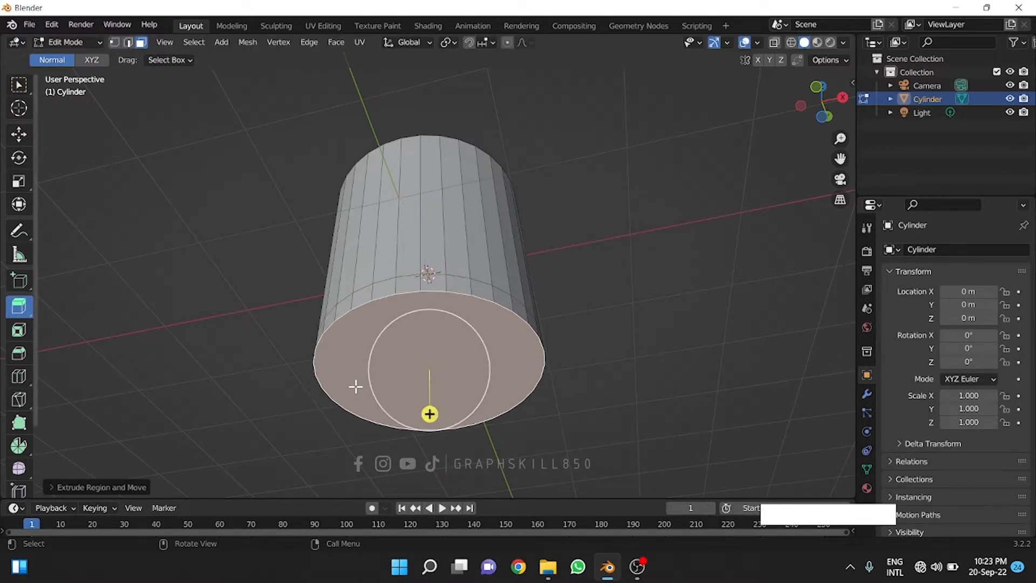
pyautogui.press('s')
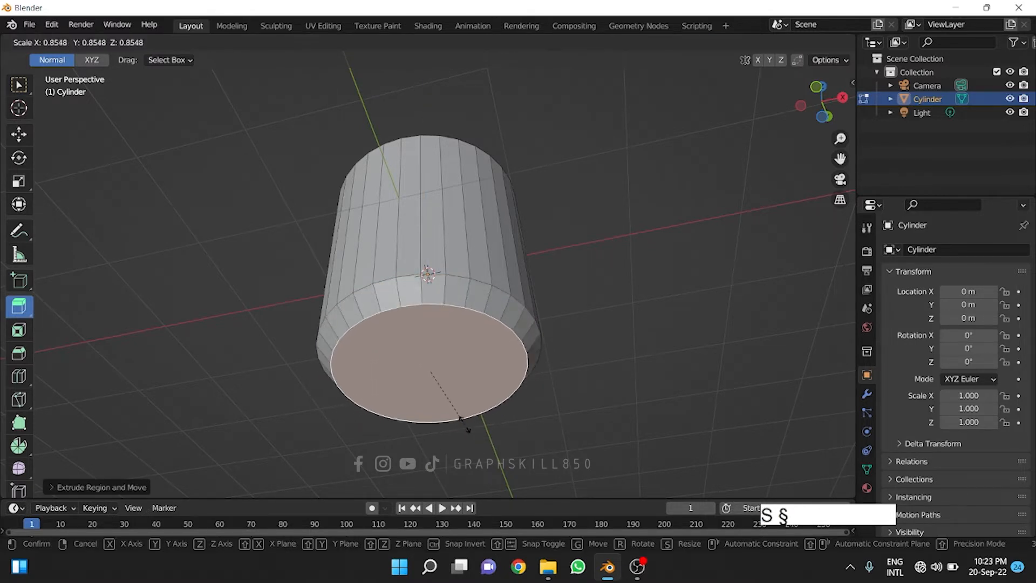
pyautogui.click(466, 425)
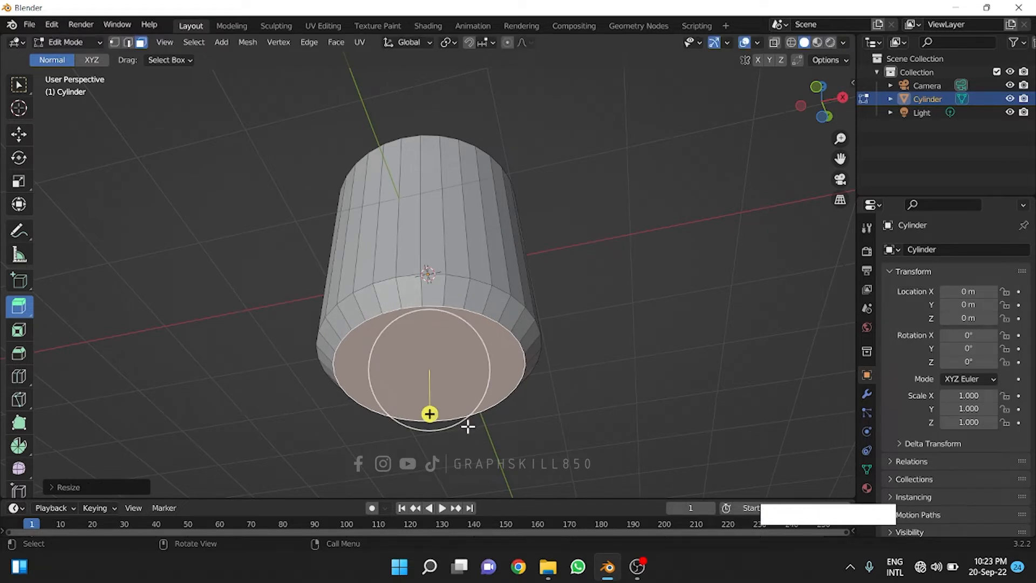
# Extrude the tapered bottom face slightly outward again and scale it down to about 0.76
pyautogui.press('e')
pyautogui.click(465, 432)
pyautogui.press('s')
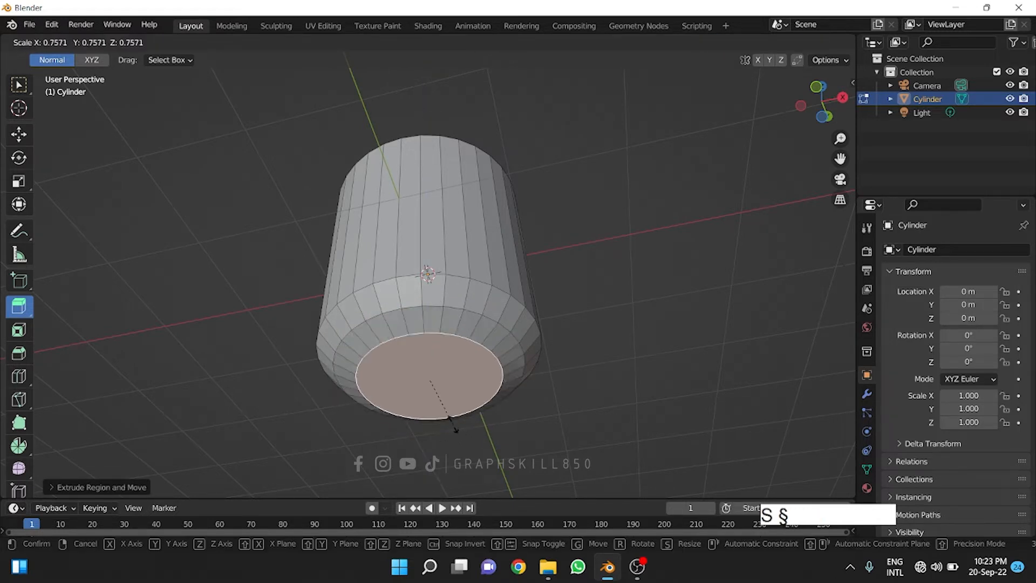
pyautogui.click(453, 424)
# Extrude the bottom face inward and scale it smaller to form a recess under the mug
pyautogui.moveTo(452, 425); pyautogui.dragTo(448, 419)
pyautogui.press('s')
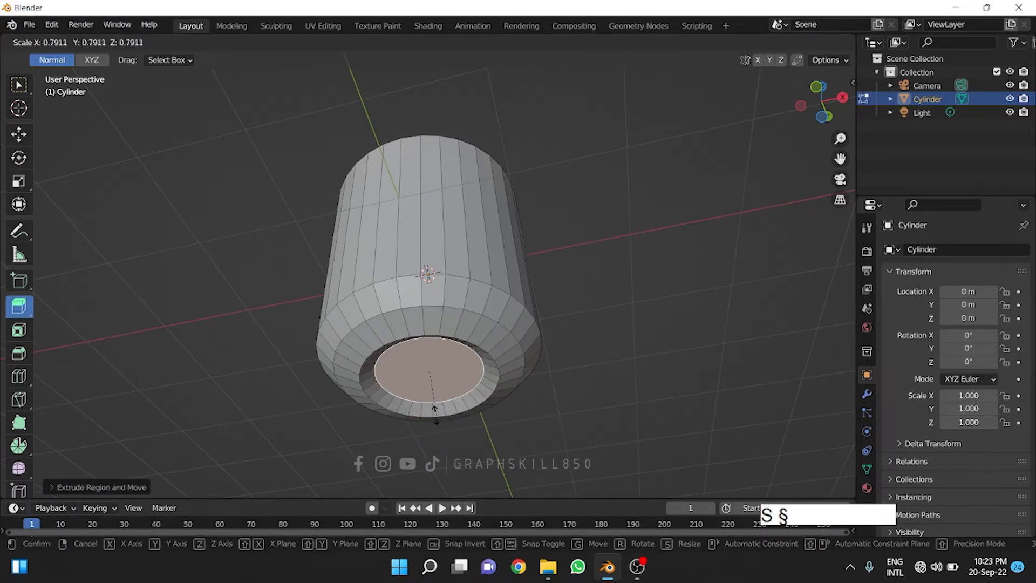
pyautogui.click(419, 404)
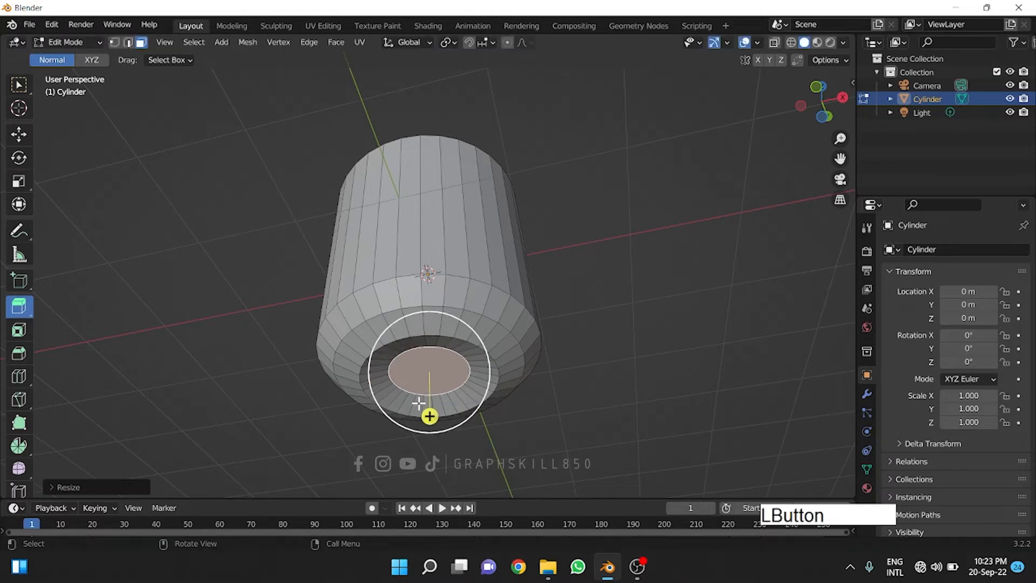
# Return to Object Mode and check the mug body from the side
pyautogui.click(394, 303)
pyautogui.moveTo(394, 301); pyautogui.dragTo(308, 377, button='middle')
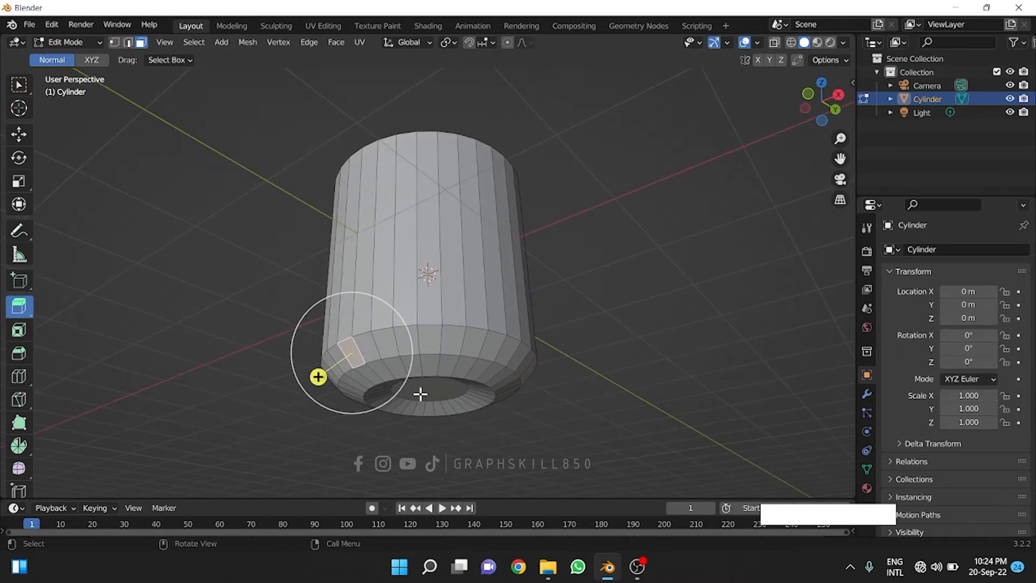
pyautogui.press('Tab')
pyautogui.moveTo(435, 364)
pyautogui.mouseDown(button='middle')
pyautogui.moveTo(430, 391)
pyautogui.moveTo(442, 410)
pyautogui.mouseUp(button='middle')
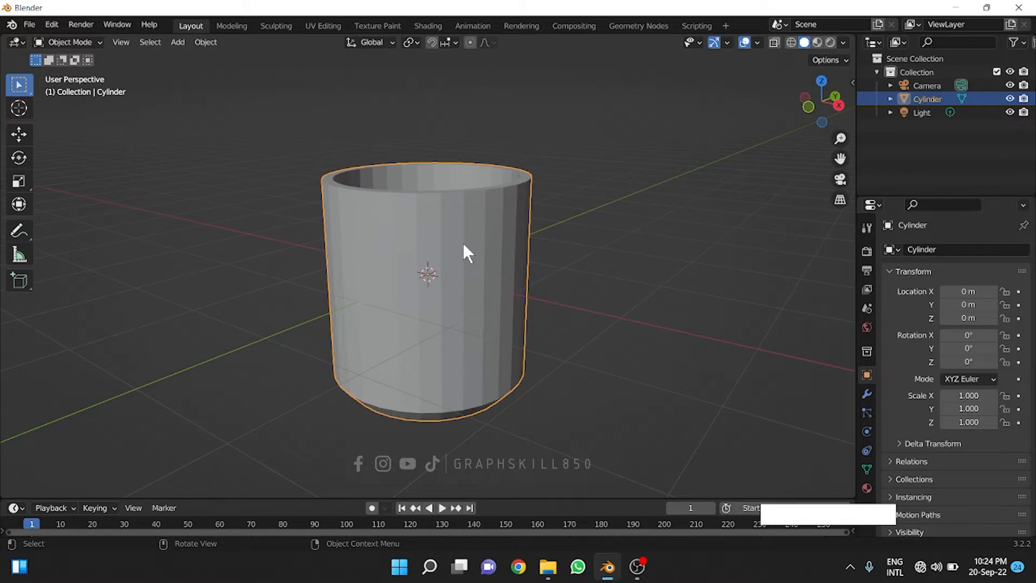
# Duplicate the mug body, move the copy well away along the X axis, and reselect the original mug
pyautogui.scroll(-3, 464, 248)
pyautogui.click(445, 255)
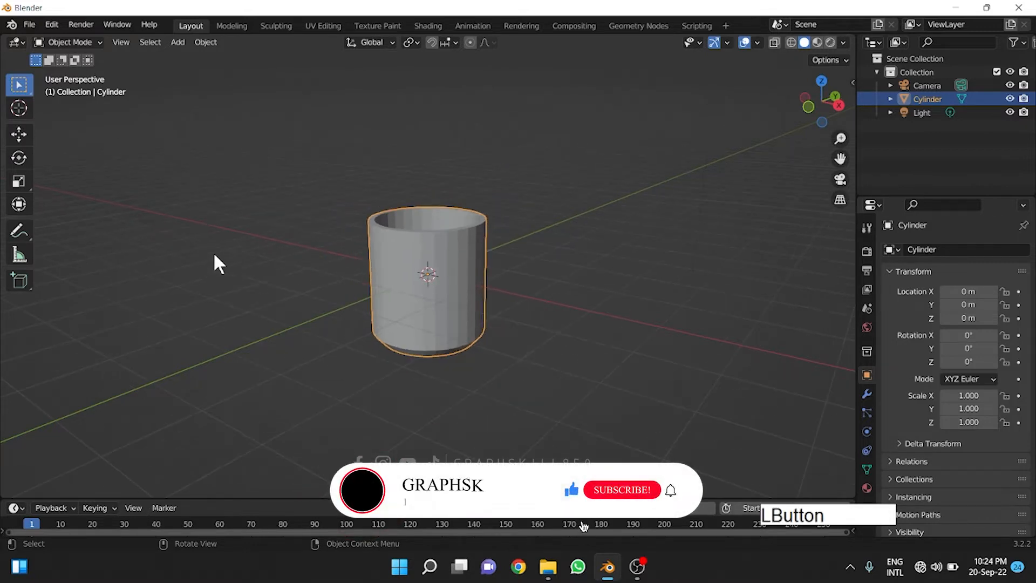
pyautogui.click(19, 134)
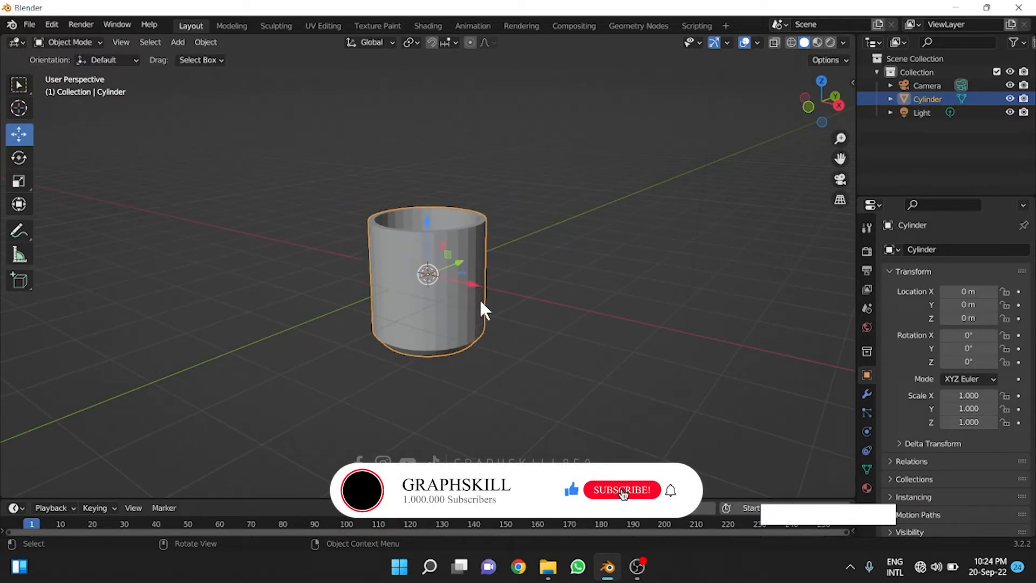
pyautogui.hotkey('ctrl', 'c')
pyautogui.hotkey('ctrl', 'v')
pyautogui.moveTo(472, 284); pyautogui.dragTo(254, 229)
pyautogui.click(420, 289)
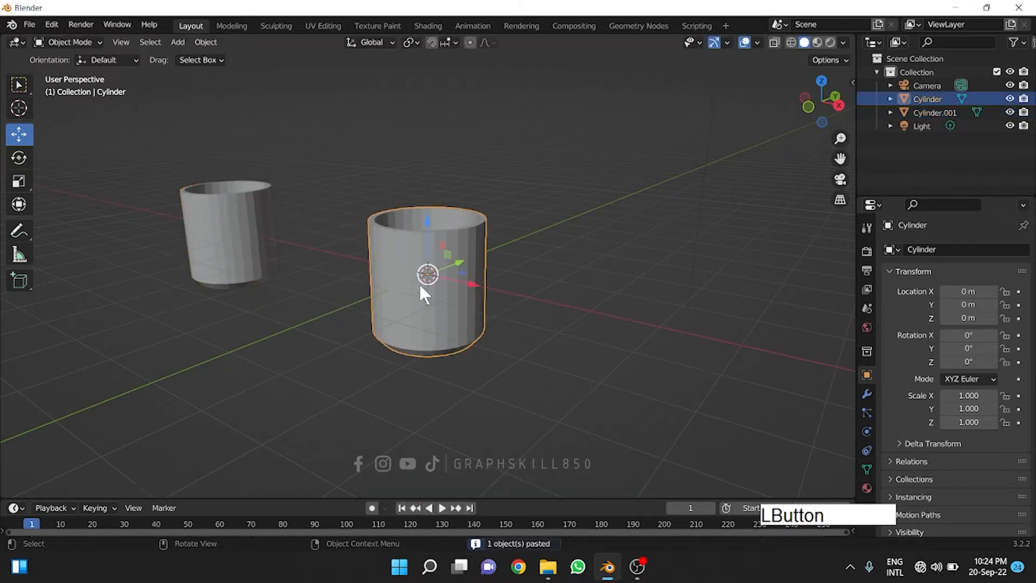
# Add 11 evenly spaced horizontal loop cuts around the original mug's outer wall without sliding them
pyautogui.scroll(2, 420, 286)
pyautogui.moveTo(426, 287); pyautogui.dragTo(447, 282, button='middle')
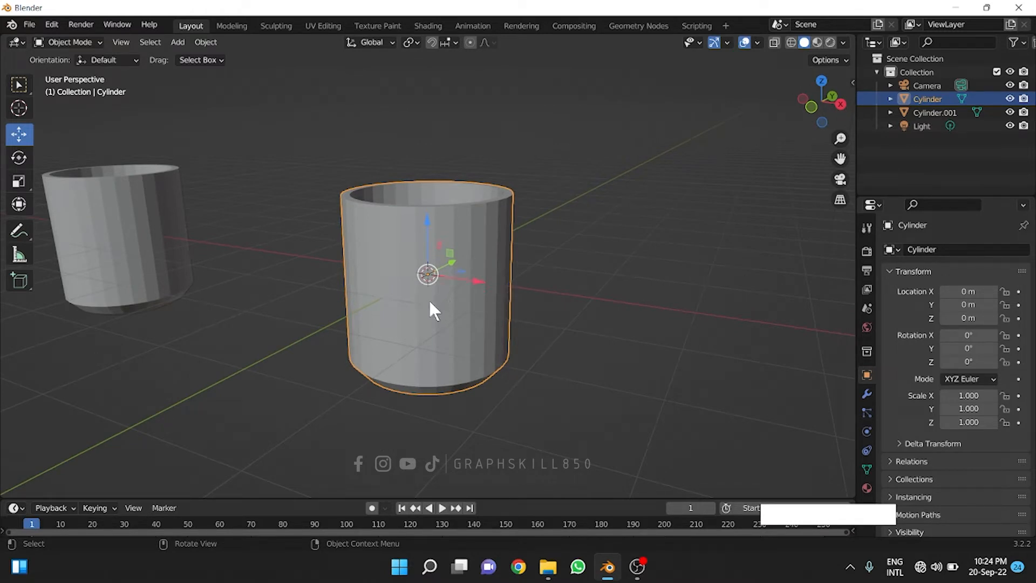
pyautogui.press('Tab')
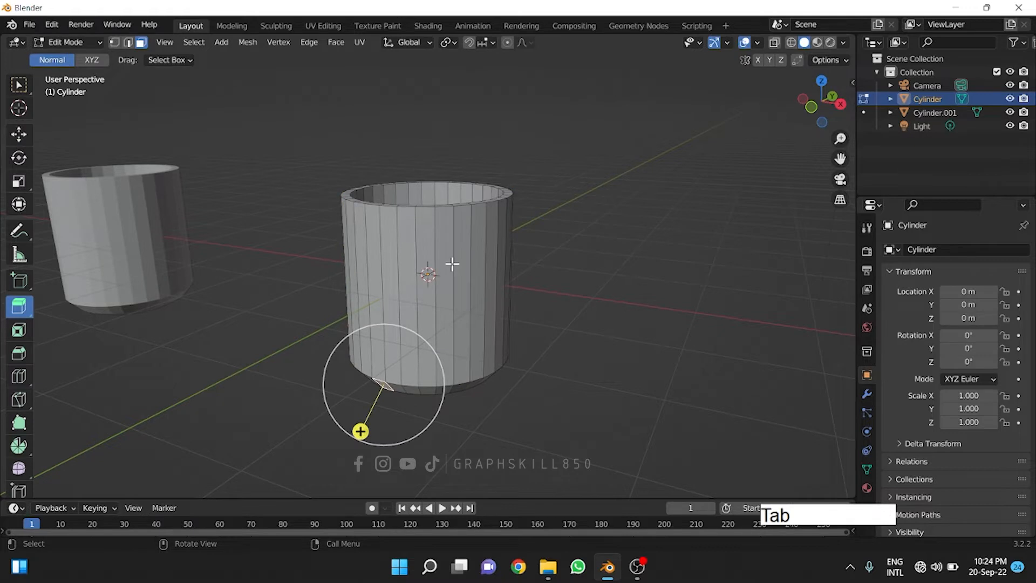
pyautogui.moveTo(451, 261); pyautogui.dragTo(434, 263, button='middle')
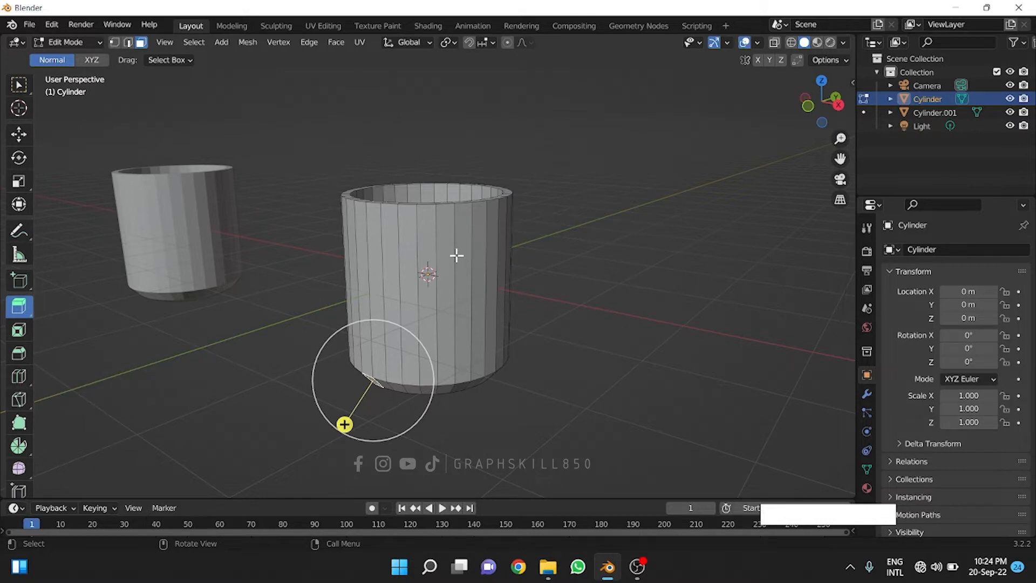
pyautogui.hotkey('ctrl', 'r')
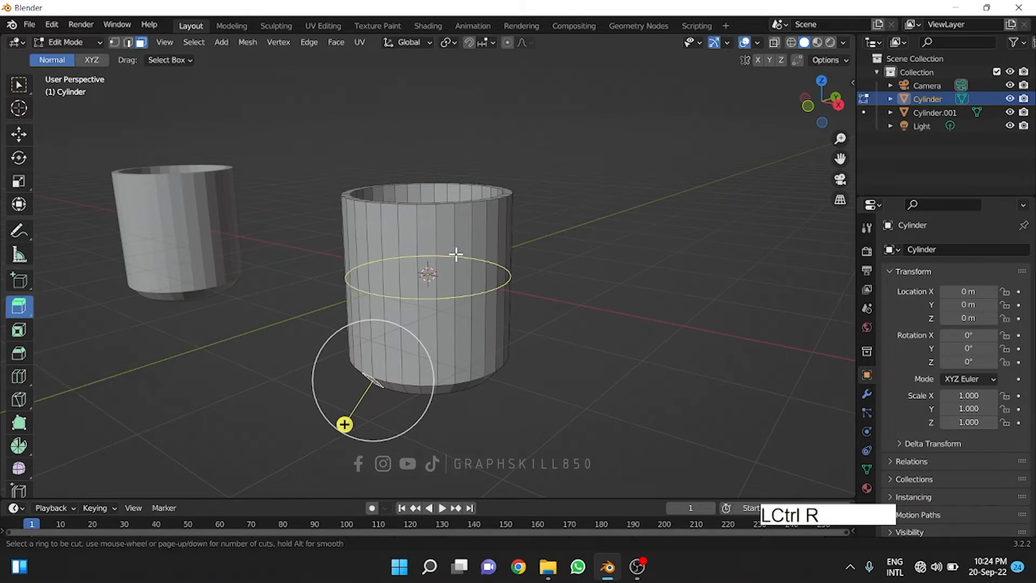
pyautogui.scroll(1, 456, 254)
pyautogui.scroll(5, 456, 253)
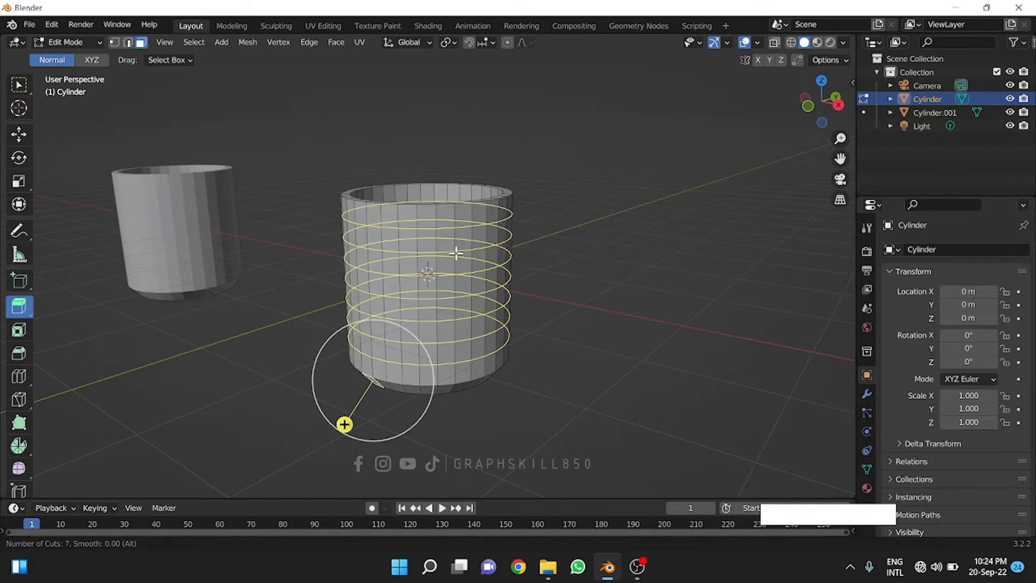
pyautogui.scroll(2, 456, 254)
pyautogui.scroll(2, 456, 254)
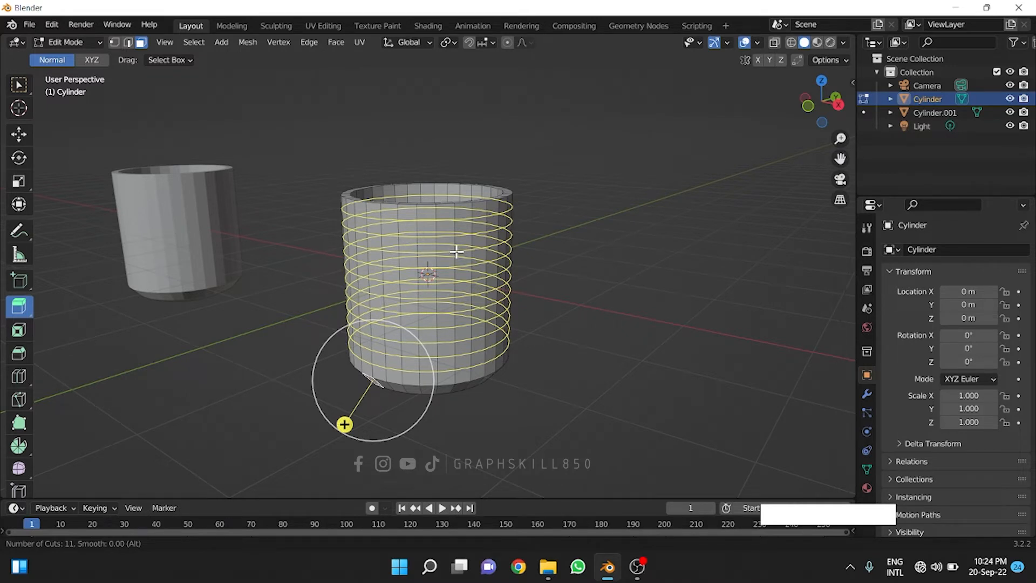
pyautogui.moveTo(456, 251); pyautogui.dragTo(464, 275)
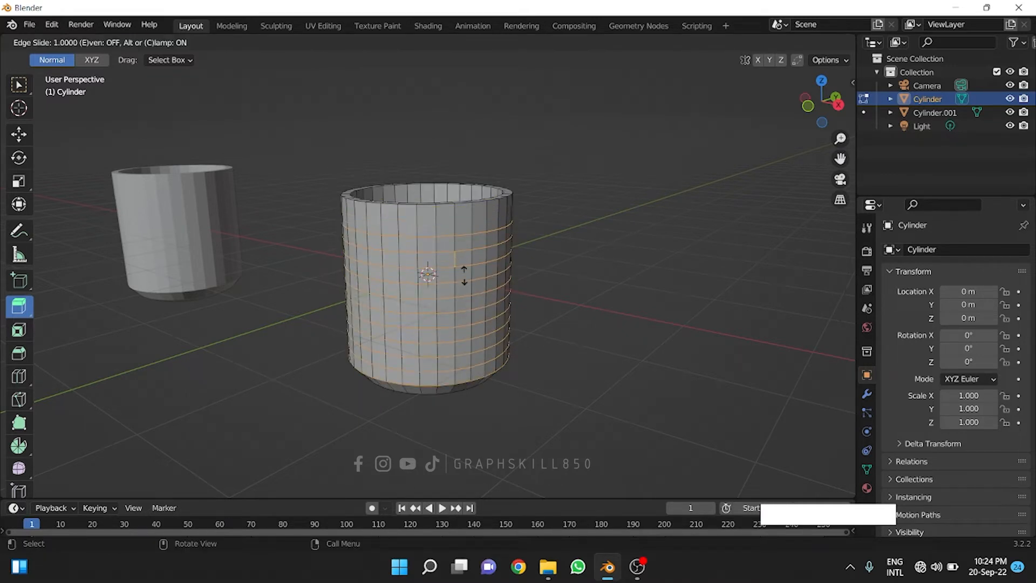
pyautogui.rightClick(464, 276)
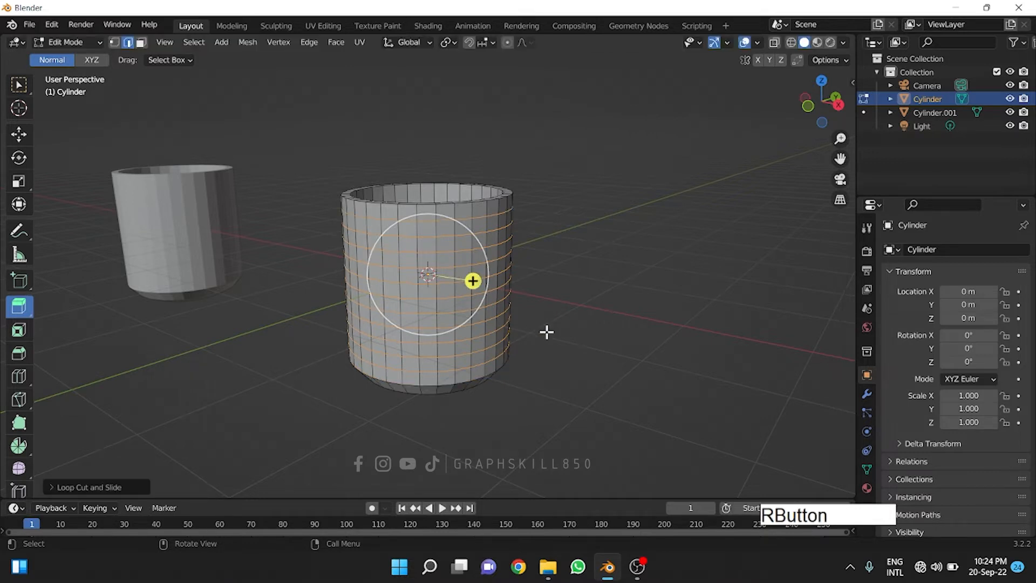
pyautogui.moveTo(546, 331); pyautogui.dragTo(439, 243, button='middle')
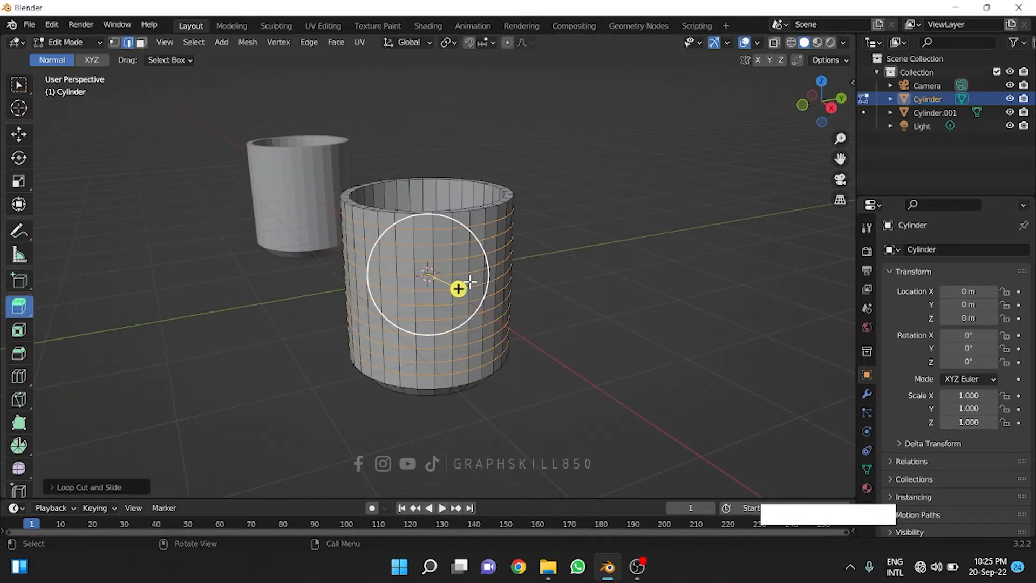
pyautogui.moveTo(453, 312); pyautogui.dragTo(422, 311, button='middle')
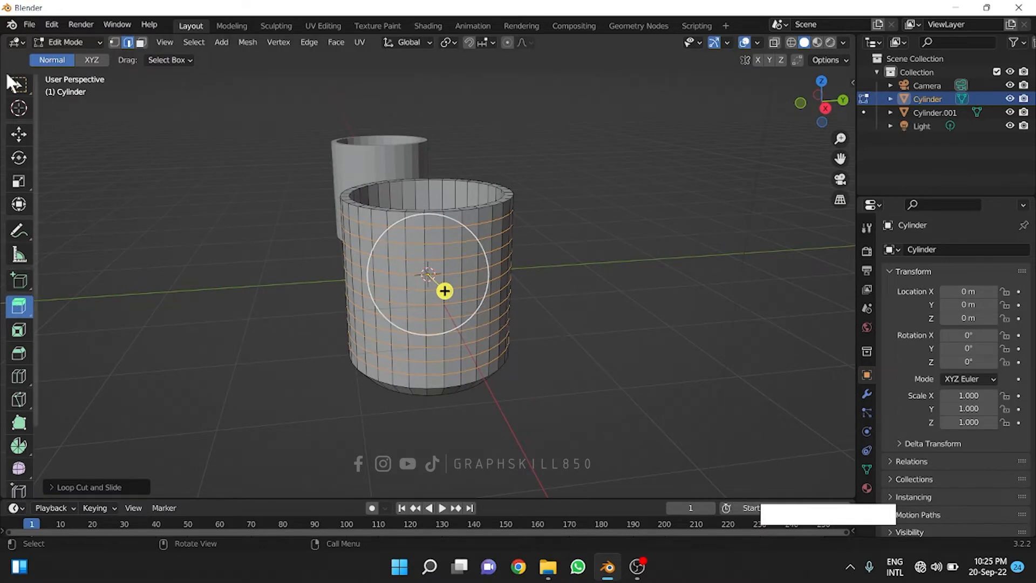
# Switch to face selection with the Move tool and look at the mug straight from its right side
pyautogui.click(19, 133)
pyautogui.click(141, 42)
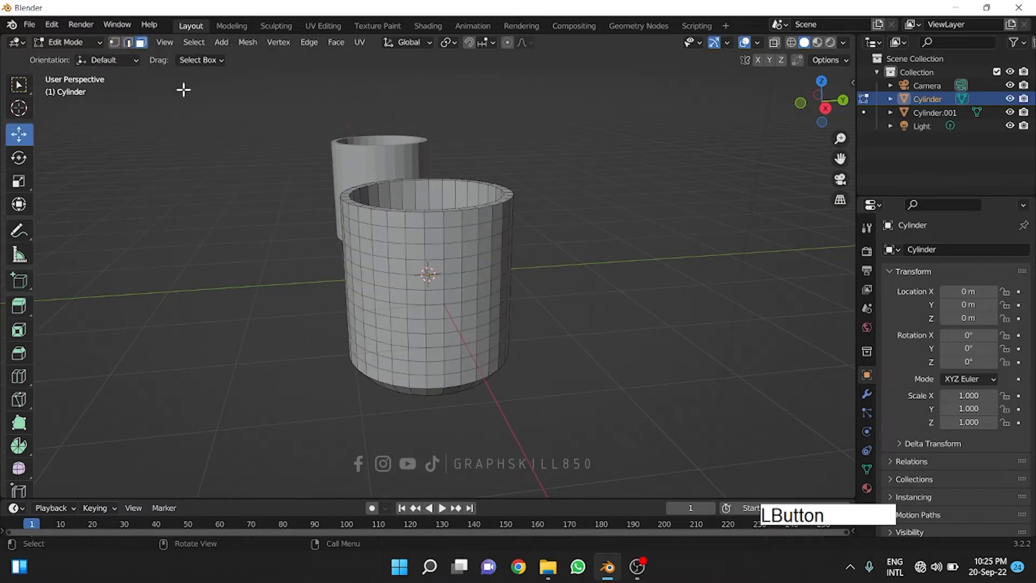
pyautogui.moveTo(404, 356); pyautogui.dragTo(391, 351, button='middle')
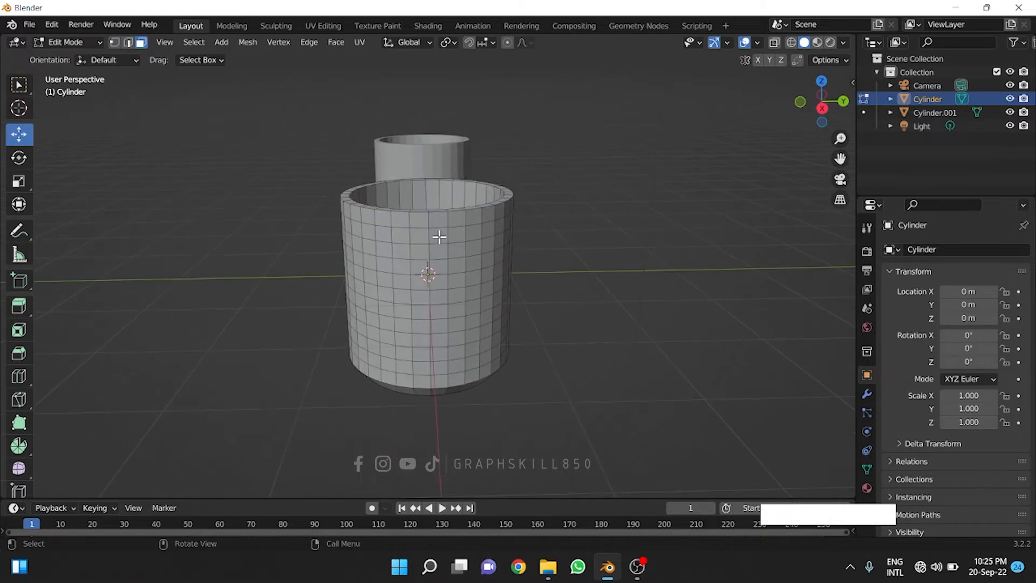
pyautogui.click(823, 108)
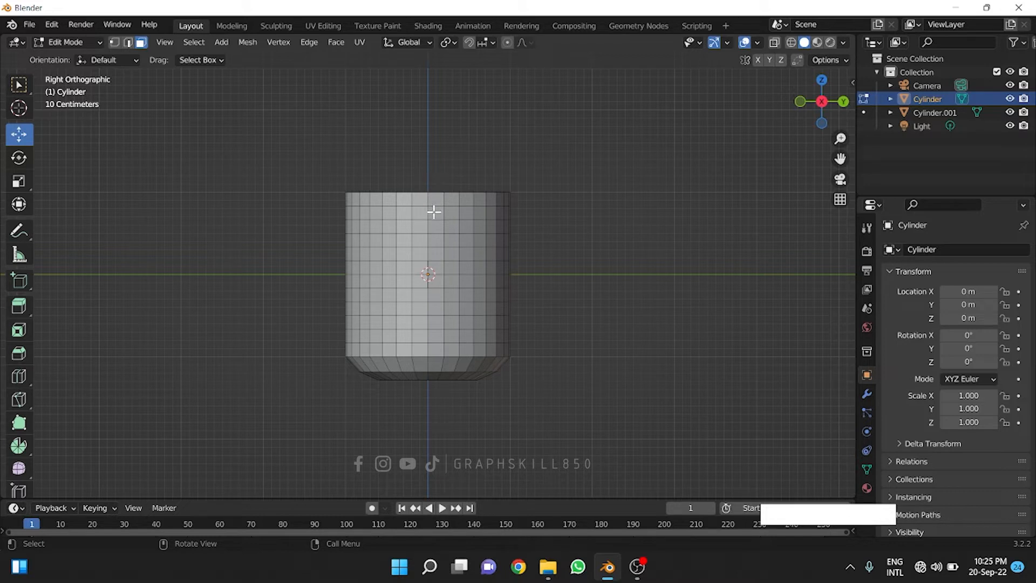
pyautogui.moveTo(432, 214); pyautogui.dragTo(415, 290)
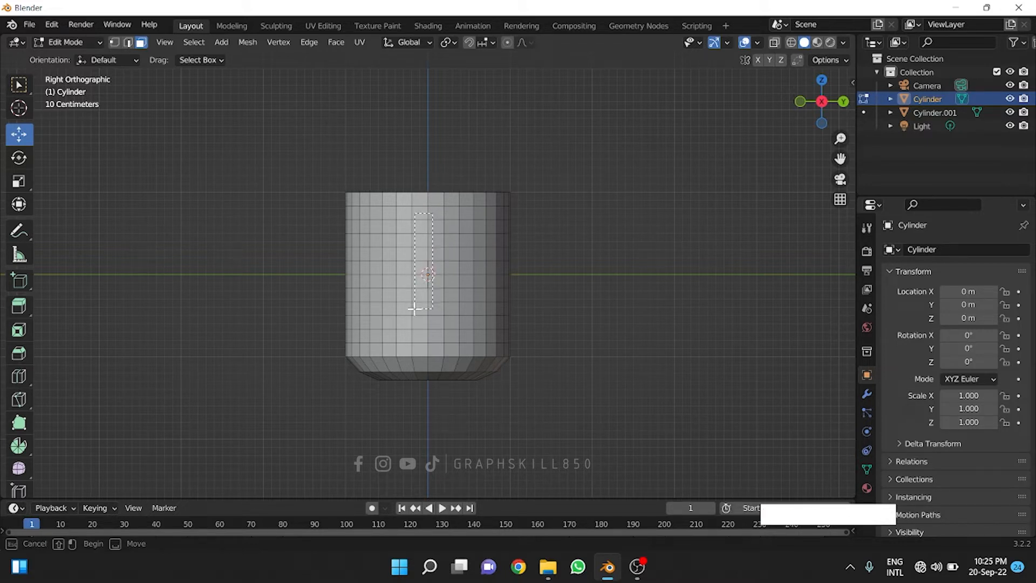
pyautogui.moveTo(416, 313); pyautogui.dragTo(415, 313)
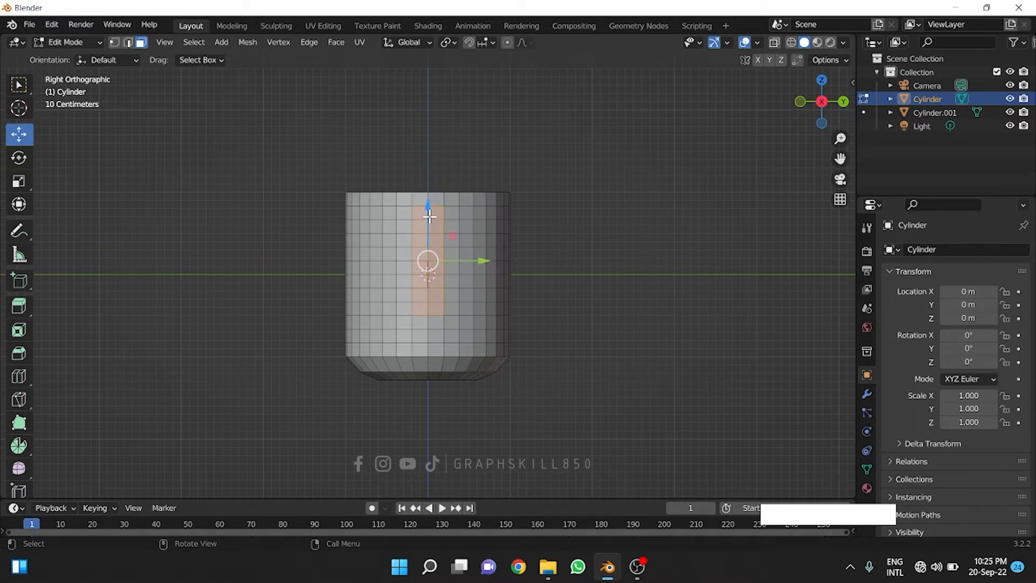
pyautogui.click(431, 211)
pyautogui.moveTo(432, 210); pyautogui.dragTo(416, 258)
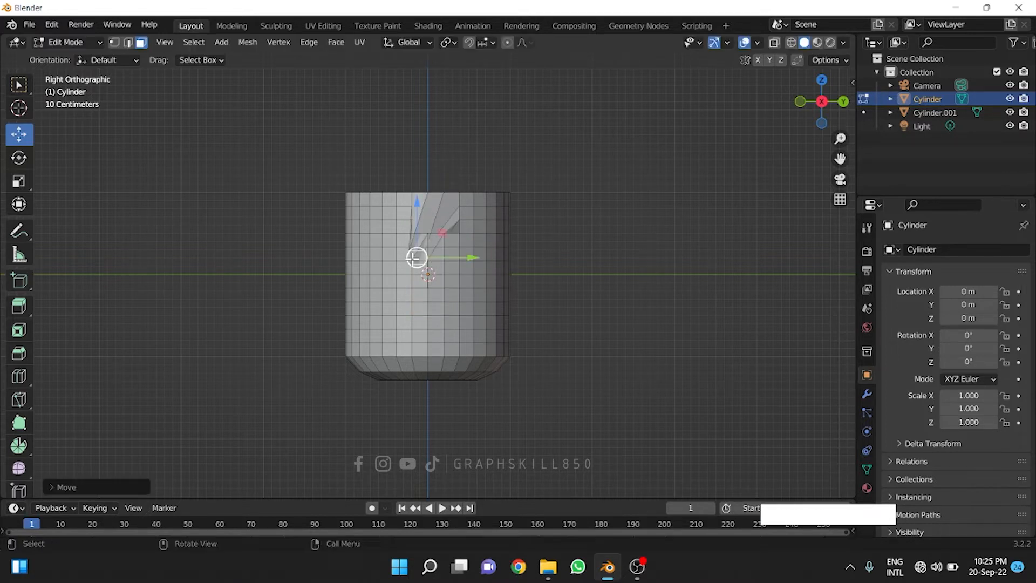
pyautogui.hotkey('ctrl', 'z')
# Extrude the two central face columns below the rim outward about 0.82 m, and again about 0.16 m, for the handle
pyautogui.moveTo(416, 213); pyautogui.dragTo(439, 331)
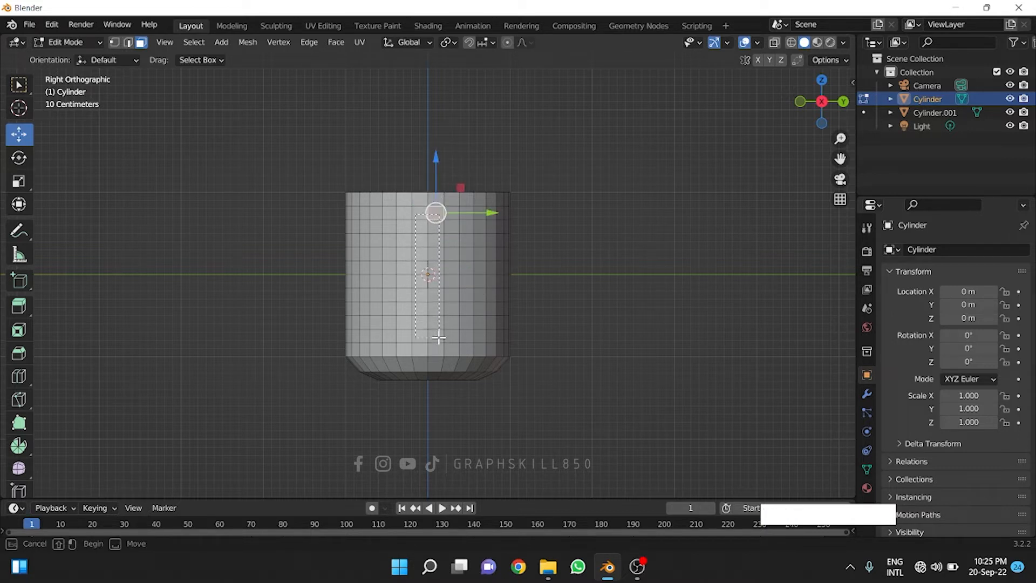
pyautogui.moveTo(303, 363); pyautogui.dragTo(363, 394, button='middle')
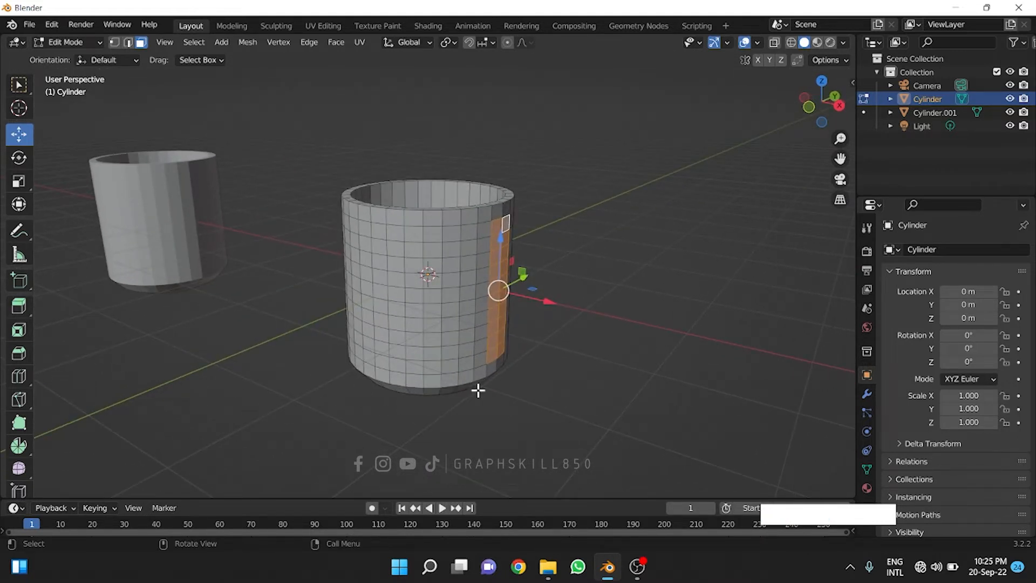
pyautogui.press('e')
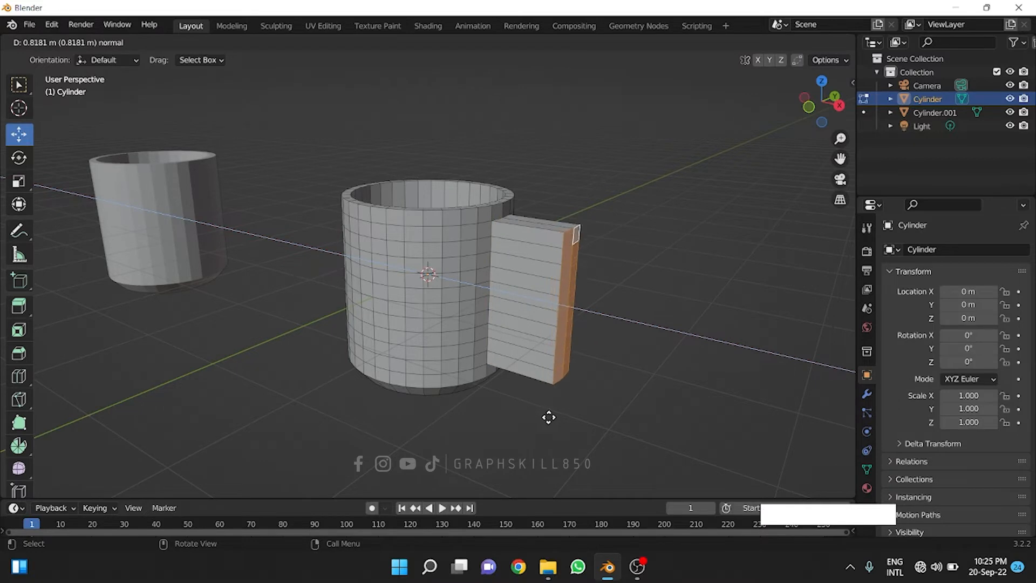
pyautogui.click(549, 418)
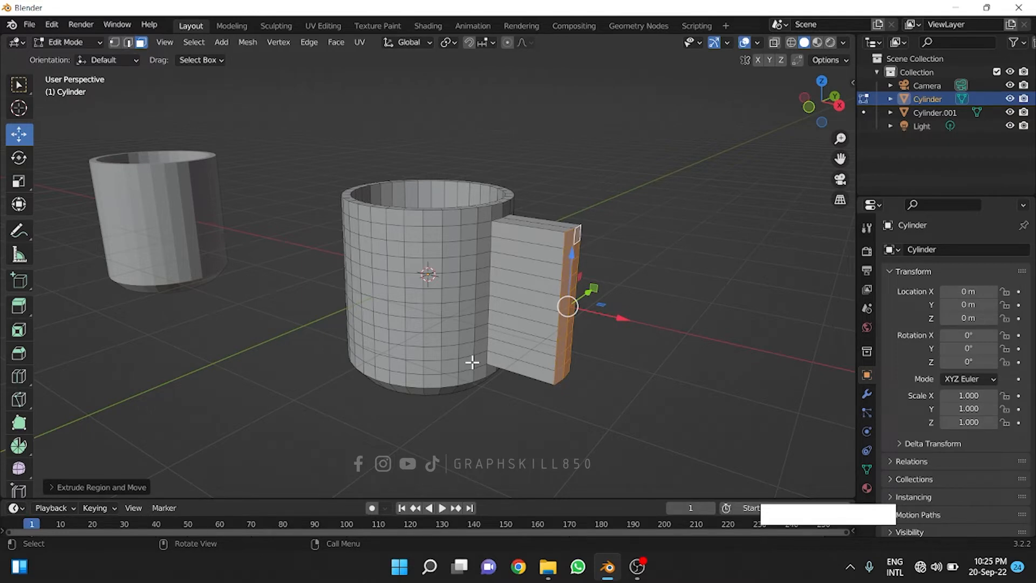
pyautogui.press('e')
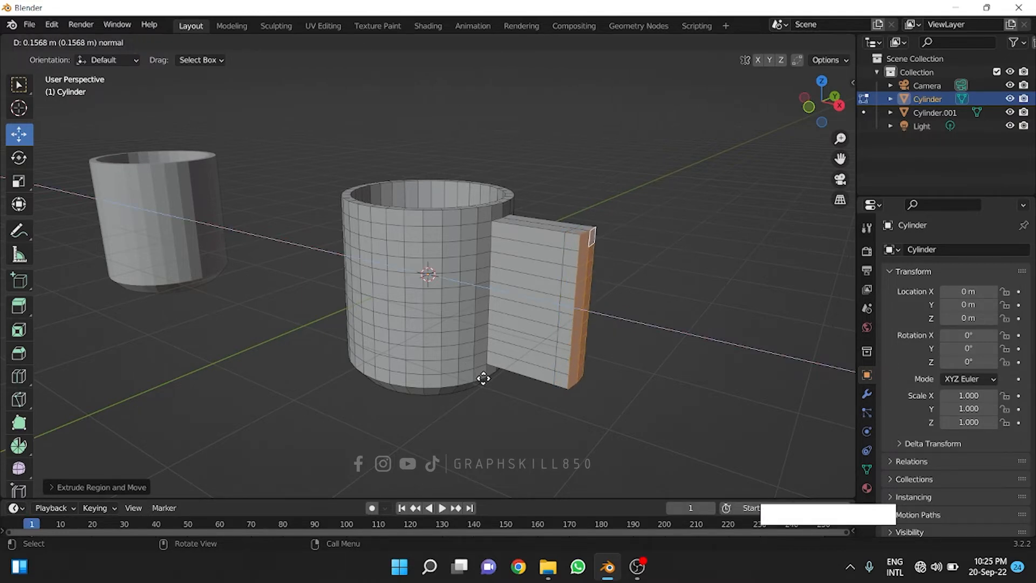
pyautogui.click(484, 378)
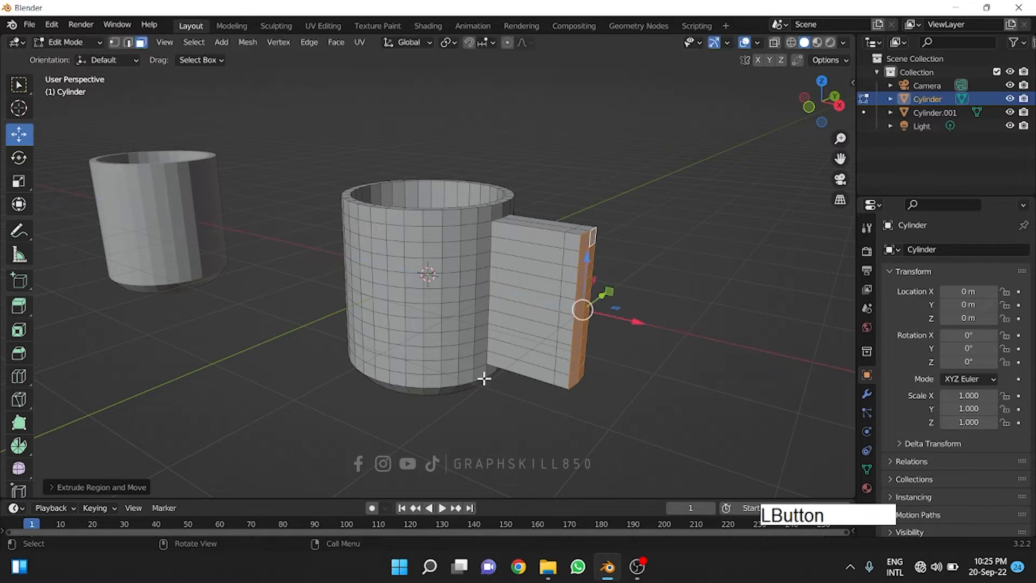
# Select the wide inner faces on one side of the handle block, leaving out its top, bottom and outer edge faces
pyautogui.moveTo(520, 348); pyautogui.dragTo(541, 349, button='middle')
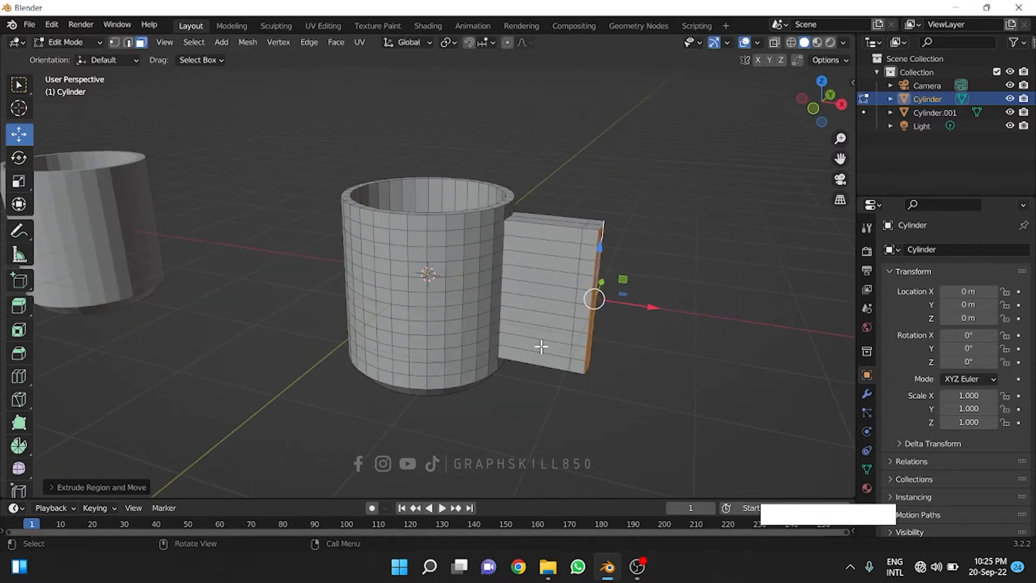
pyautogui.click(537, 345)
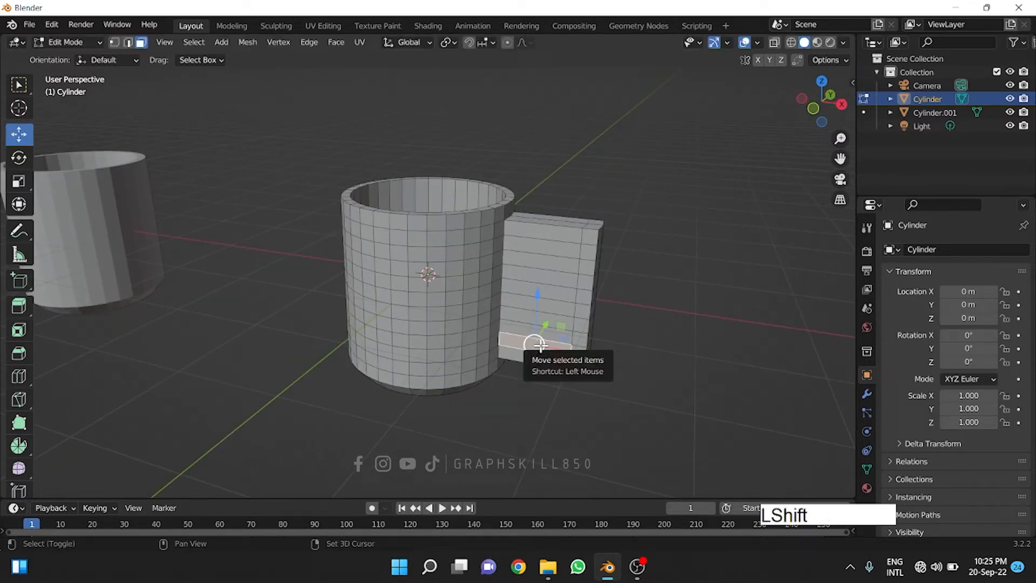
pyautogui.keyDown('shift'); pyautogui.click(538, 327); pyautogui.keyUp('shift')
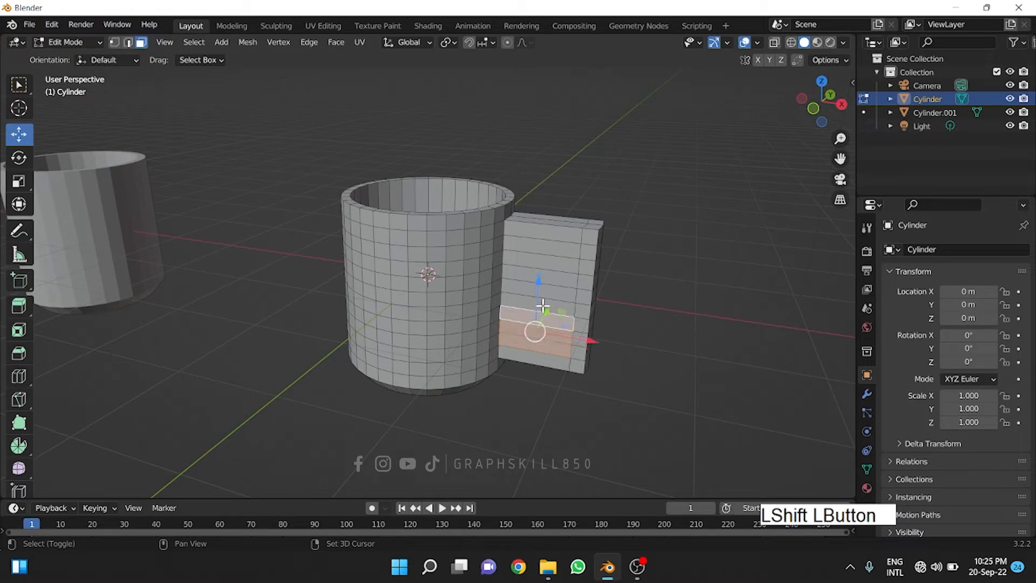
pyautogui.keyDown('shift'); pyautogui.click(542, 301); pyautogui.keyUp('shift')
pyautogui.keyDown('shift'); pyautogui.click(543, 291); pyautogui.keyUp('shift')
pyautogui.keyDown('shift'); pyautogui.click(546, 269); pyautogui.keyUp('shift')
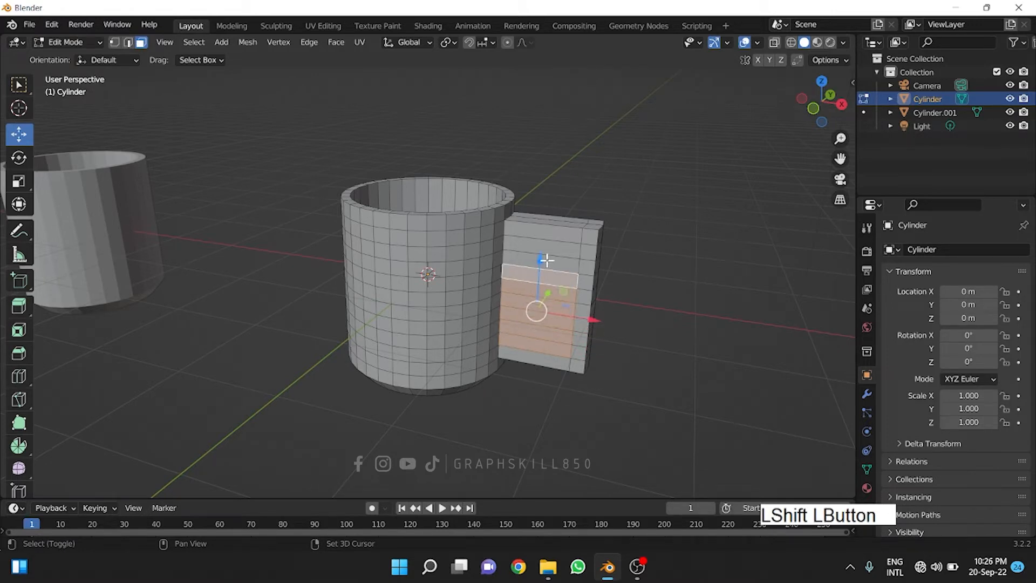
pyautogui.keyDown('shift'); pyautogui.click(545, 259); pyautogui.keyUp('shift')
pyautogui.keyDown('shift'); pyautogui.click(548, 248); pyautogui.keyUp('shift')
# Add the matching wide inner faces on the opposite side of the handle block to the selection
pyautogui.moveTo(539, 243); pyautogui.dragTo(359, 259, button='middle')
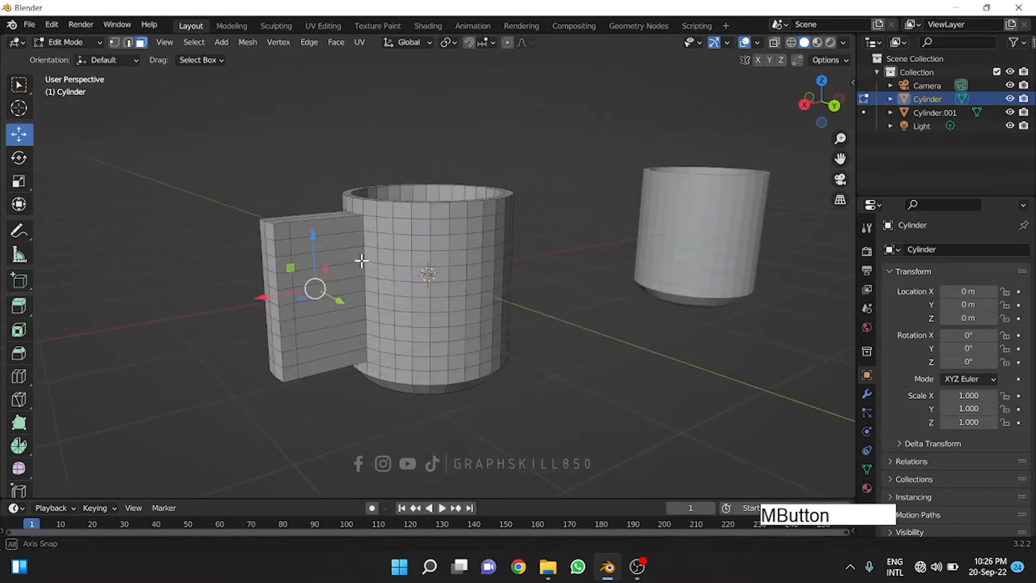
pyautogui.keyDown('shift'); pyautogui.click(343, 245); pyautogui.keyUp('shift')
pyautogui.keyDown('shift'); pyautogui.click(336, 255); pyautogui.keyUp('shift')
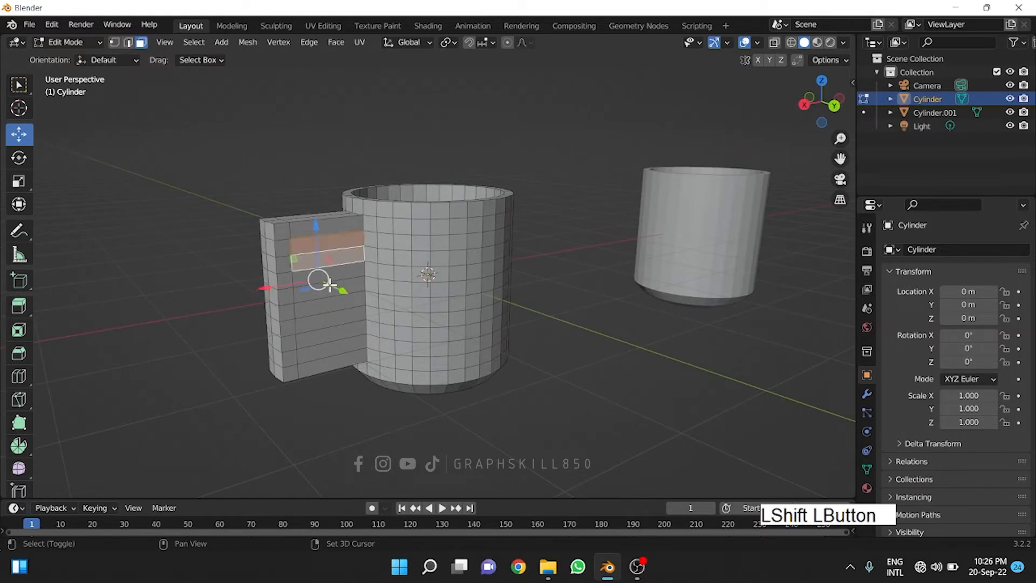
pyautogui.keyDown('shift'); pyautogui.click(325, 273); pyautogui.keyUp('shift')
pyautogui.keyDown('shift'); pyautogui.click(326, 303); pyautogui.keyUp('shift')
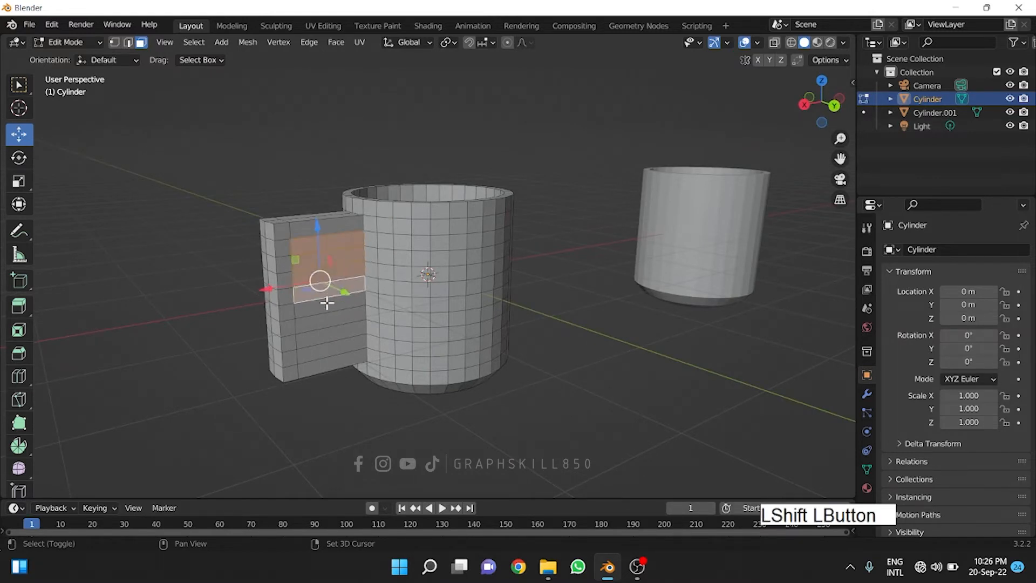
pyautogui.keyDown('shift'); pyautogui.click(328, 318); pyautogui.keyUp('shift')
pyautogui.keyDown('shift'); pyautogui.click(326, 331); pyautogui.keyUp('shift')
pyautogui.keyDown('shift'); pyautogui.click(326, 341); pyautogui.keyUp('shift')
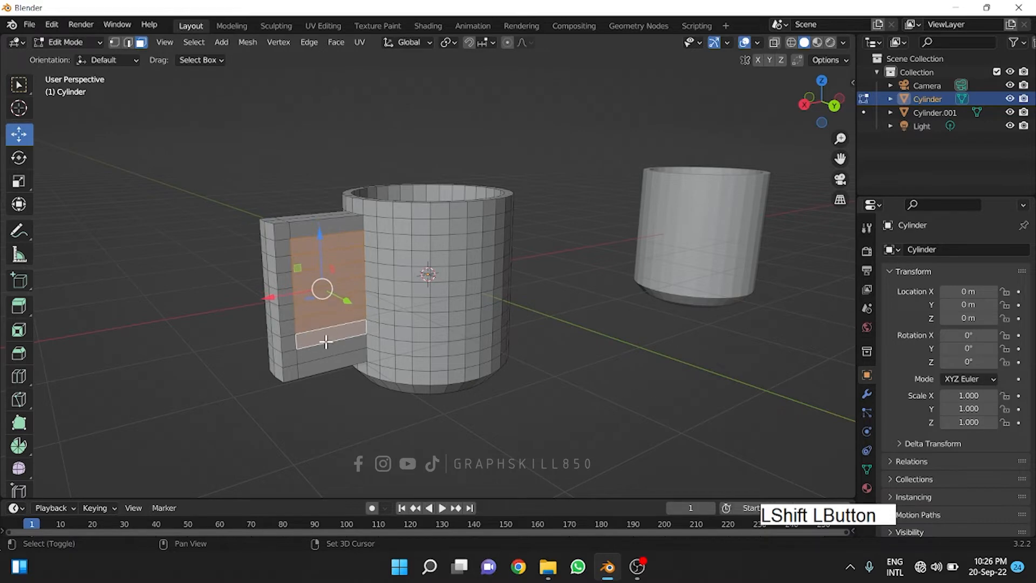
pyautogui.keyDown('shift'); pyautogui.click(320, 355); pyautogui.keyUp('shift')
# Bridge the selected faces on both sides of the handle block to open a hole through it
pyautogui.moveTo(273, 363); pyautogui.dragTo(486, 345, button='middle')
pyautogui.rightClick(548, 262)
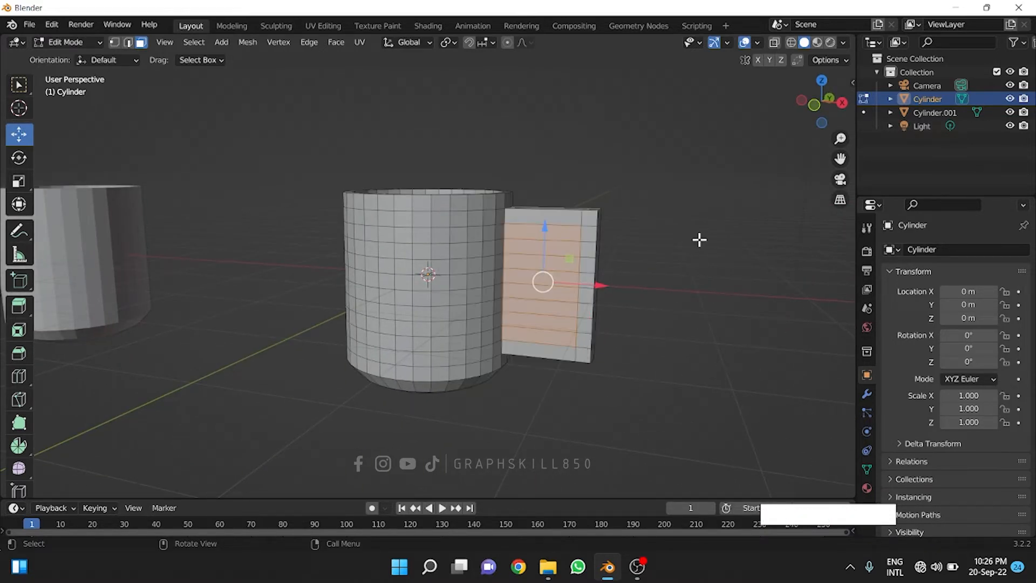
pyautogui.rightClick(540, 247)
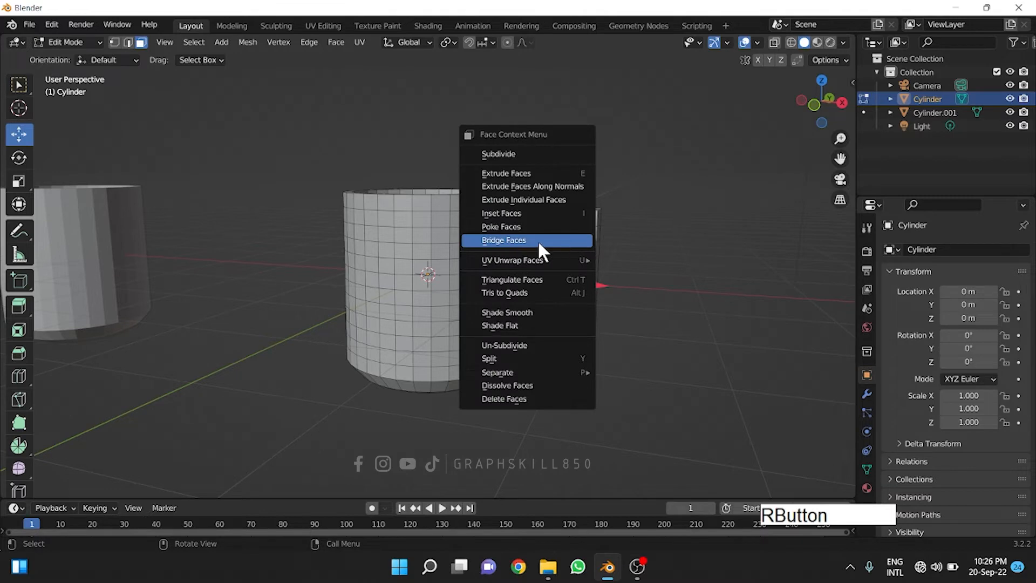
pyautogui.click(503, 244)
pyautogui.moveTo(517, 277); pyautogui.dragTo(463, 130, button='middle')
pyautogui.scroll(2, 603, 216)
# Switch to edge selection and select the two edges across the handle's upper outer corner and the two across its lower outer corner
pyautogui.click(128, 42)
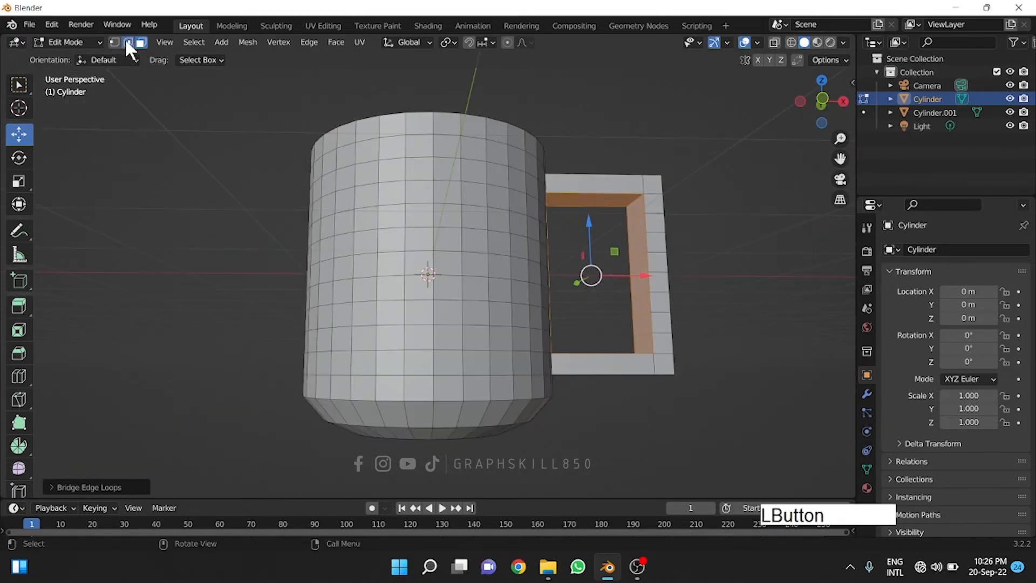
pyautogui.click(634, 203)
pyautogui.moveTo(628, 230); pyautogui.dragTo(529, 276, button='middle')
pyautogui.click(620, 232)
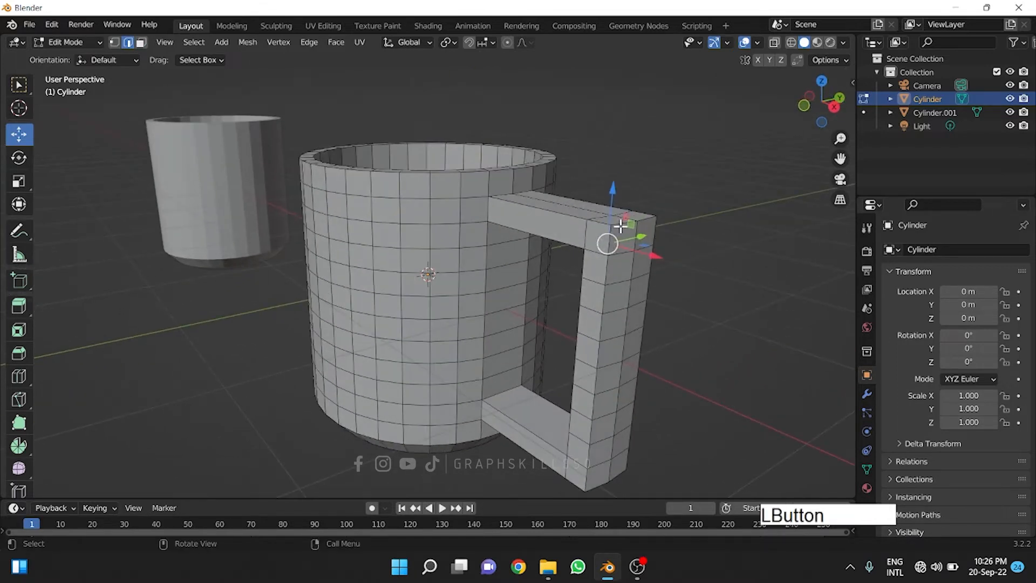
pyautogui.keyDown('shift'); pyautogui.click(629, 224); pyautogui.keyUp('shift')
pyautogui.moveTo(629, 223); pyautogui.dragTo(566, 205, button='middle')
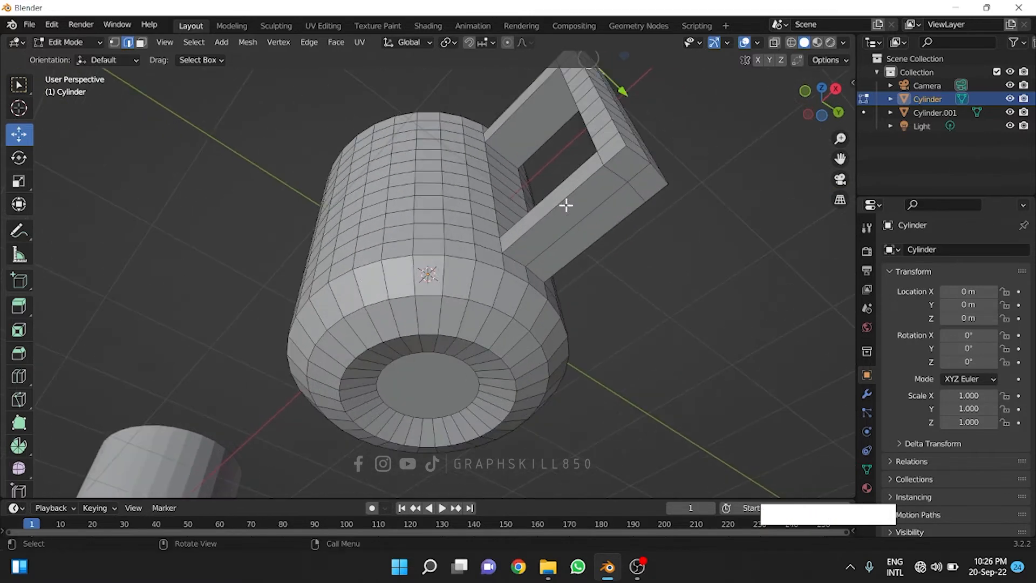
pyautogui.keyDown('shift'); pyautogui.click(639, 161); pyautogui.keyUp('shift')
pyautogui.keyDown('shift'); pyautogui.click(659, 174); pyautogui.keyUp('shift')
# Bevel the selected handle corner edges by about 0.173 m with 5 segments
pyautogui.moveTo(597, 197); pyautogui.dragTo(612, 294, button='middle')
pyautogui.hotkey('ctrl', 'b')
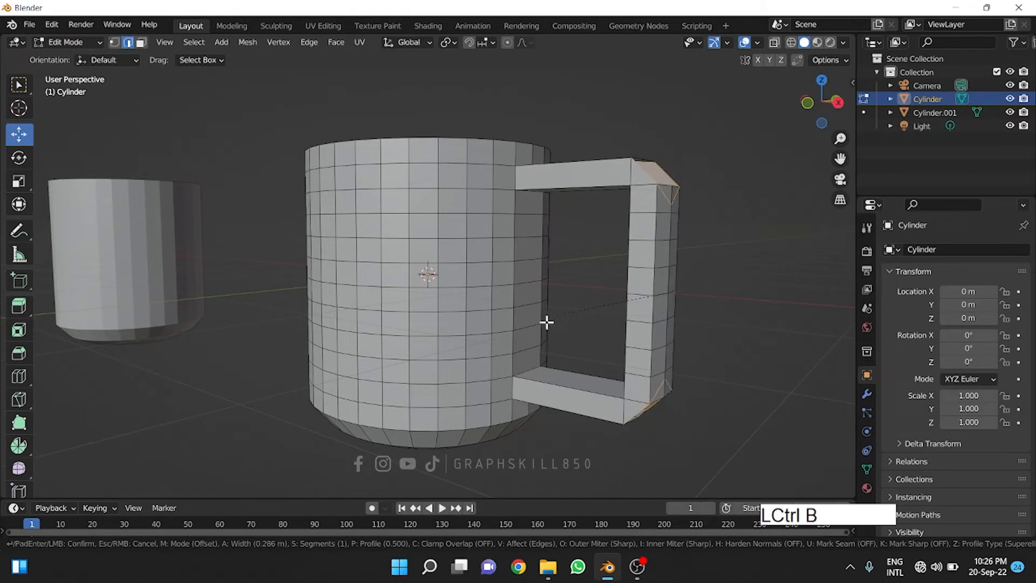
pyautogui.scroll(3, 583, 327)
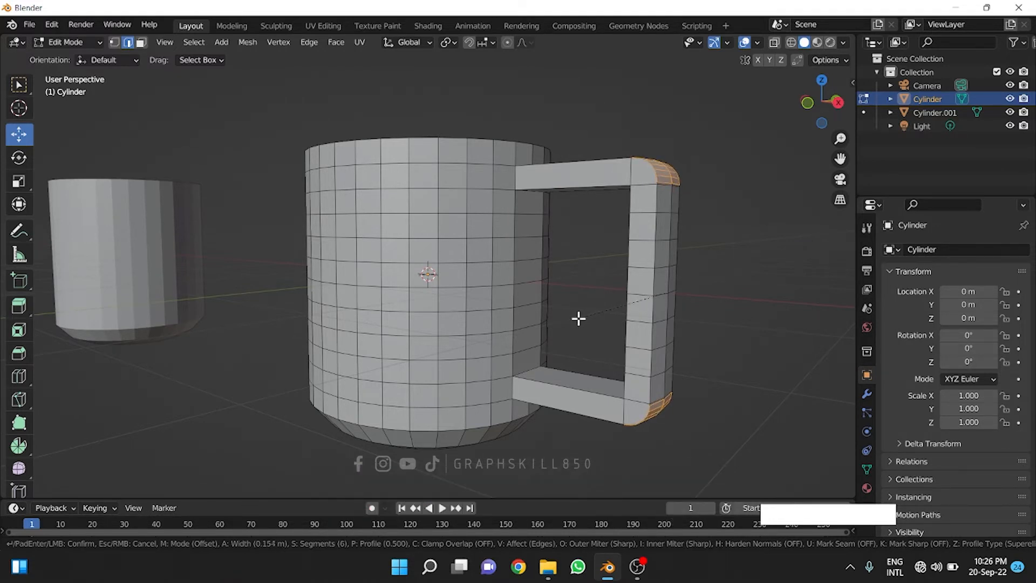
pyautogui.scroll(1, 578, 319)
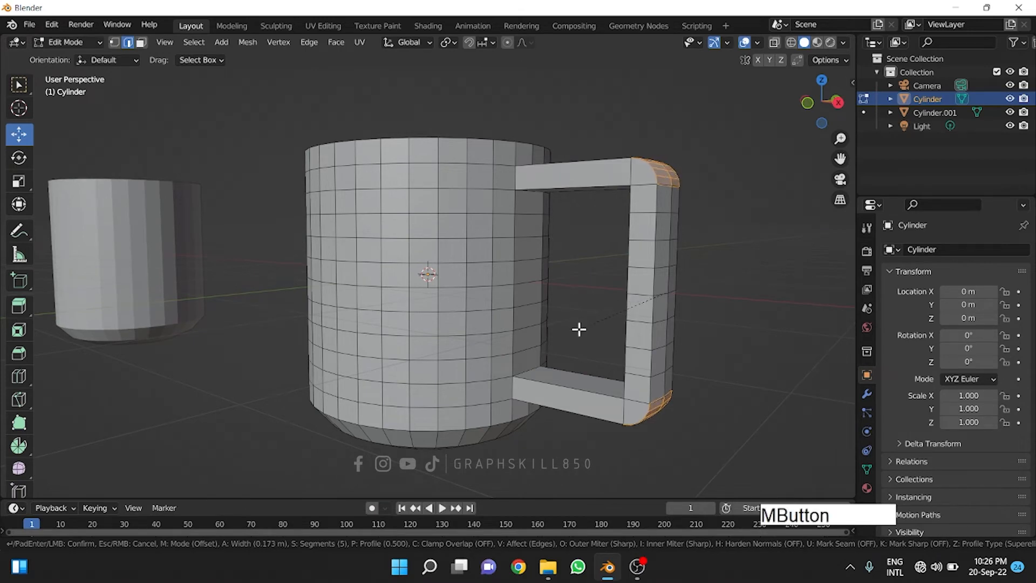
pyautogui.click(579, 330)
pyautogui.moveTo(578, 329); pyautogui.dragTo(647, 132, button='middle')
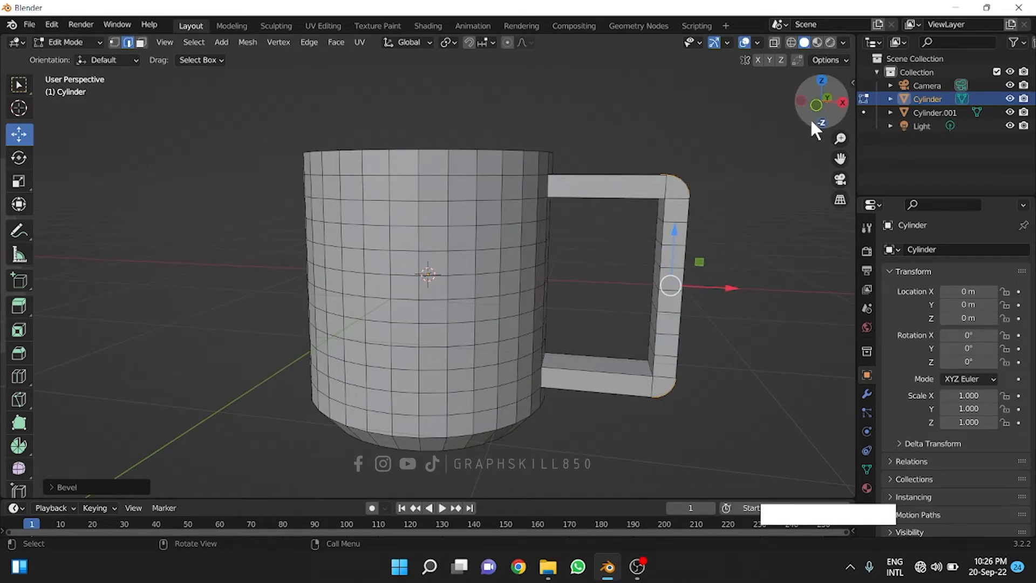
# Box-select the handle's outer vertical bar through the mesh in front view with X-ray on, and inspect the selection with X-ray off
pyautogui.click(817, 103)
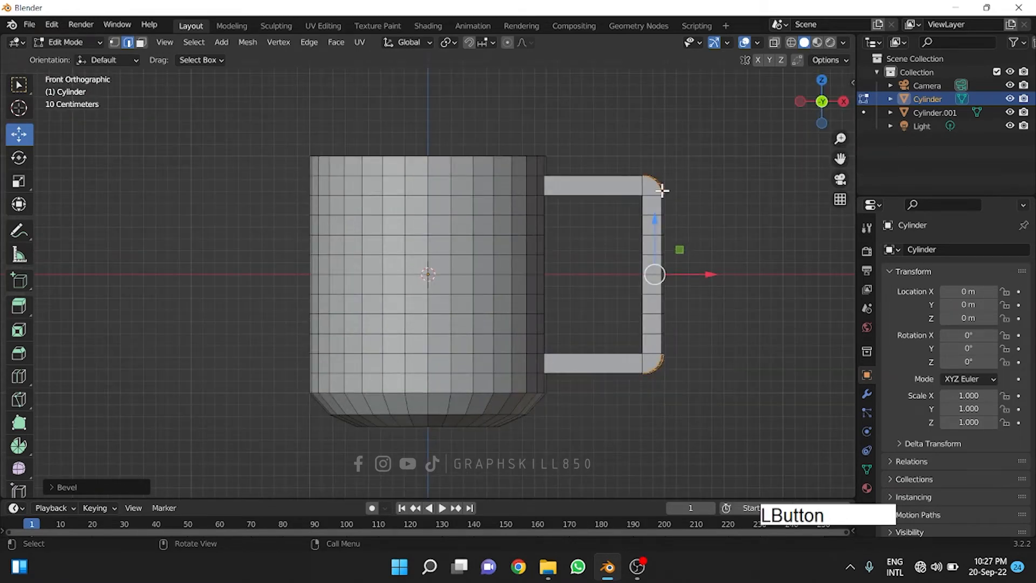
pyautogui.click(685, 268)
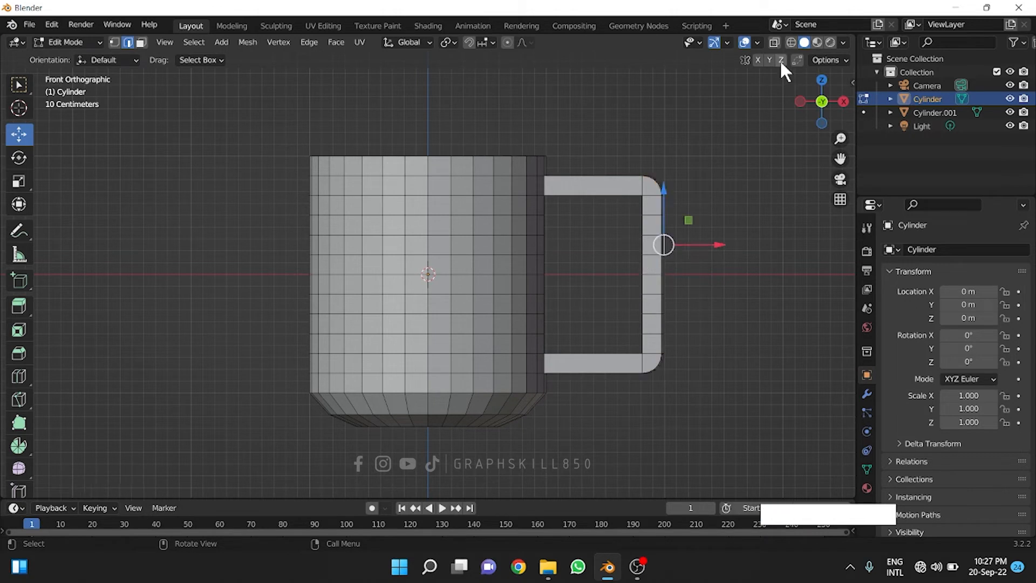
pyautogui.click(774, 42)
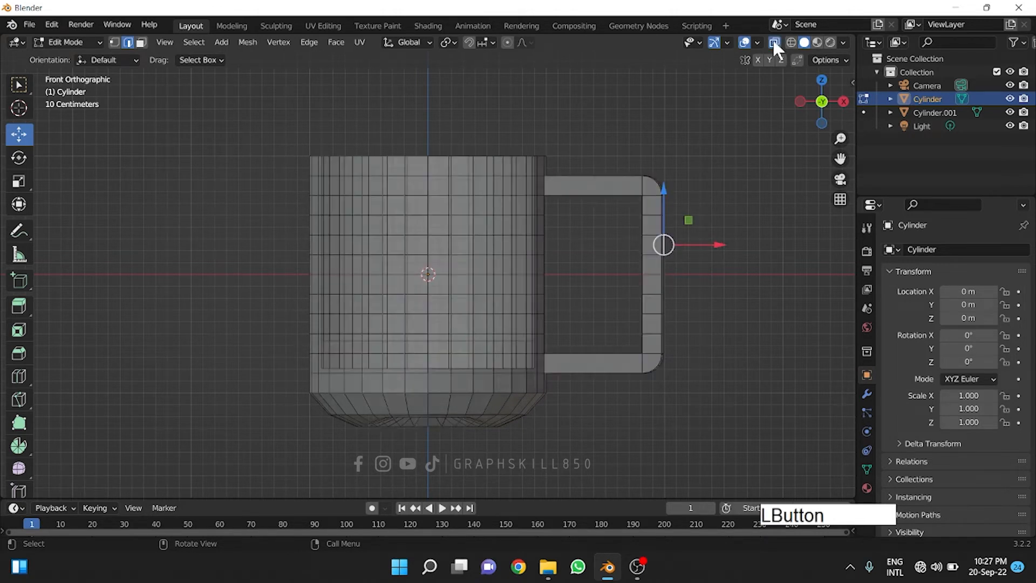
pyautogui.moveTo(599, 126); pyautogui.dragTo(706, 403)
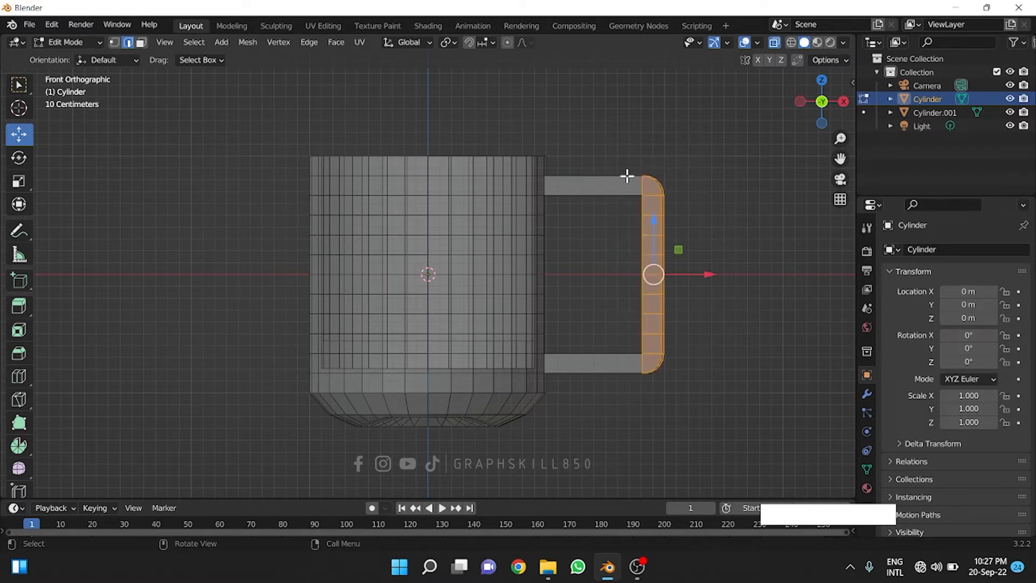
pyautogui.moveTo(619, 141); pyautogui.dragTo(715, 428)
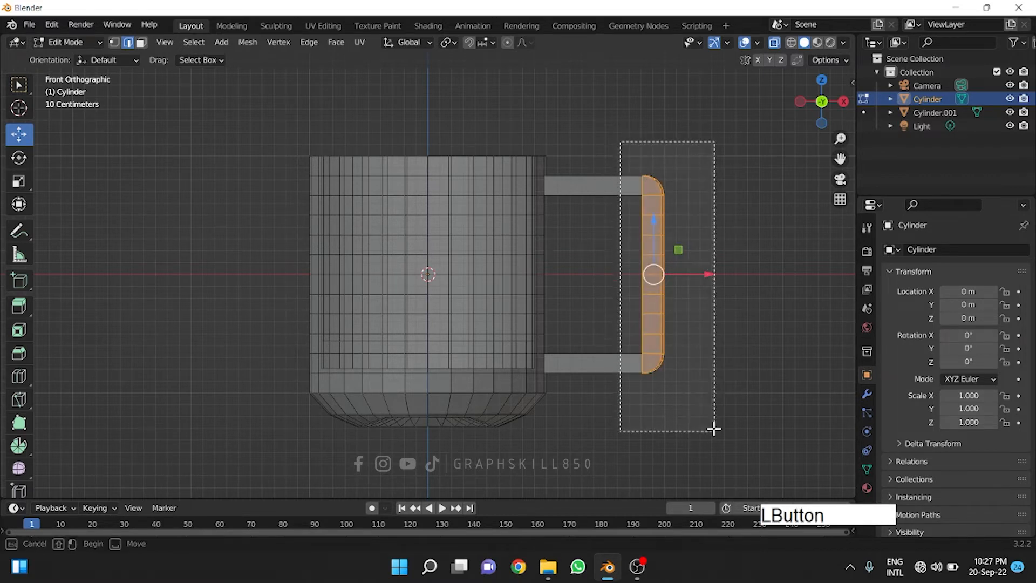
pyautogui.moveTo(715, 428); pyautogui.dragTo(640, 381, button='middle')
pyautogui.click(775, 40)
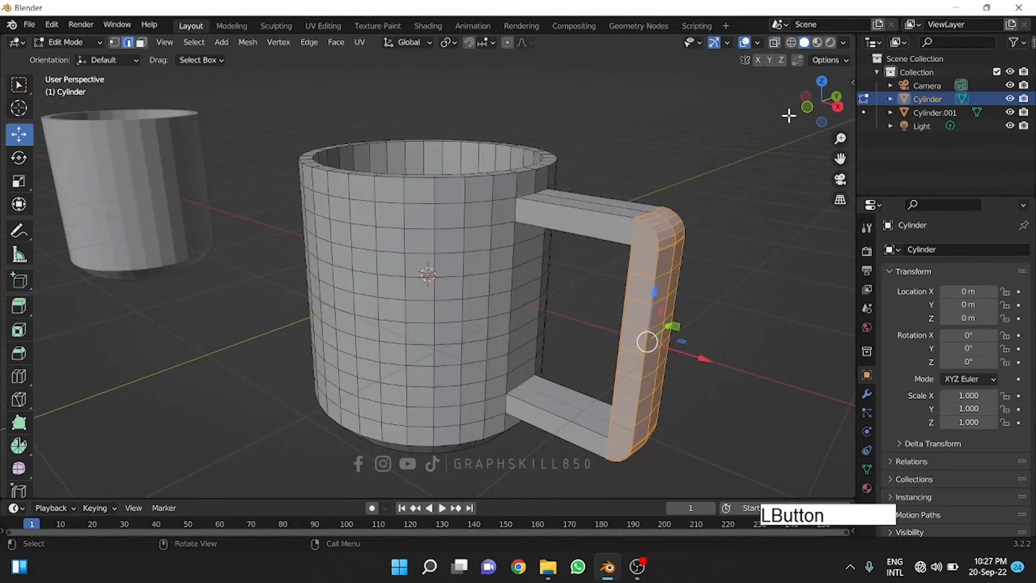
# Try box-selecting the handle's outer vertical bar from the front with X-ray off, and check its far side
pyautogui.click(808, 106)
pyautogui.click(714, 160)
pyautogui.moveTo(777, 119); pyautogui.dragTo(591, 428)
pyautogui.moveTo(604, 416); pyautogui.dragTo(551, 299, button='middle')
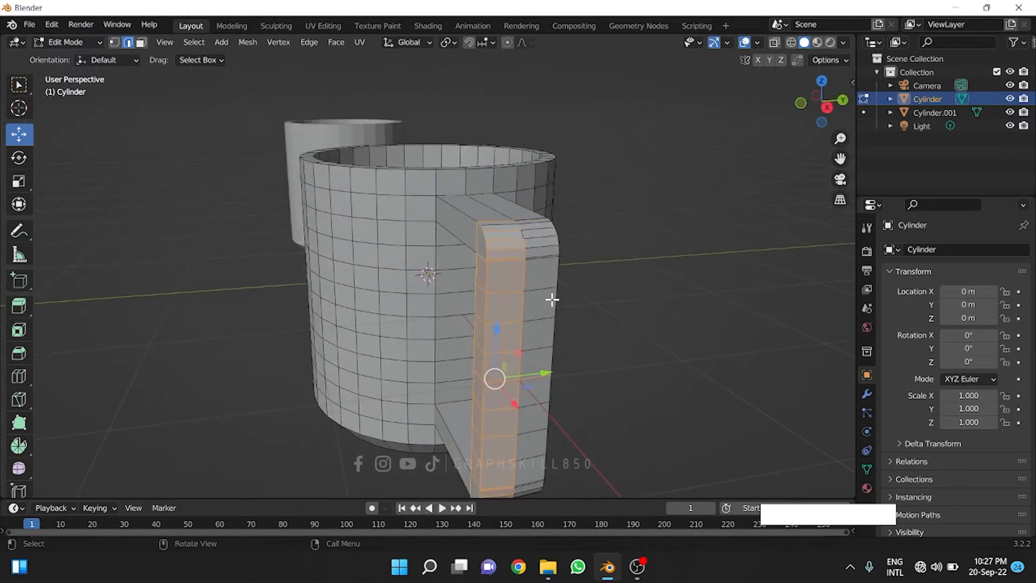
# With X-ray on in front view, box-select the handle's whole outer vertical bar and move it along X closer to the mug body
pyautogui.click(774, 42)
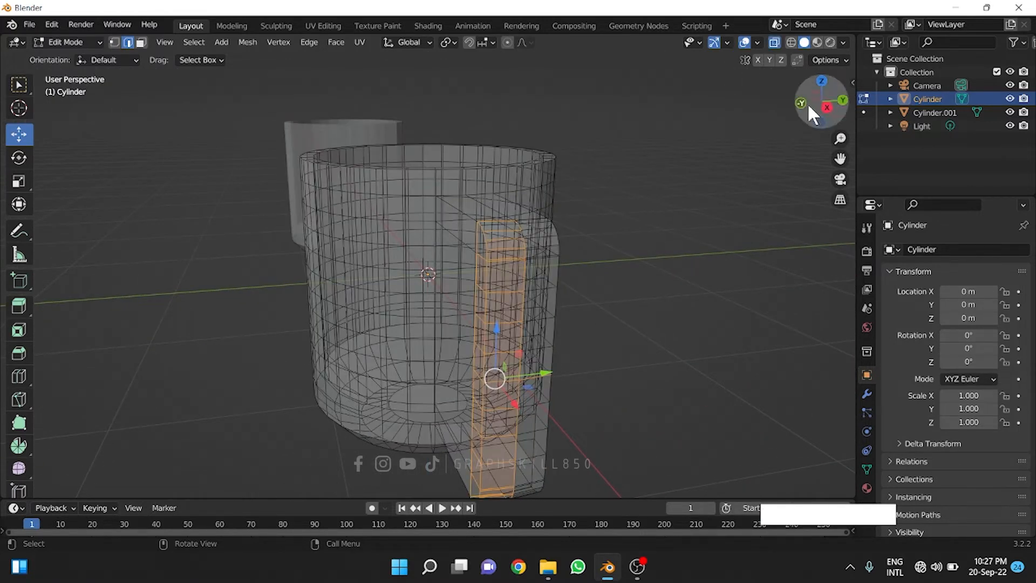
pyautogui.click(803, 104)
pyautogui.moveTo(745, 417); pyautogui.dragTo(635, 104)
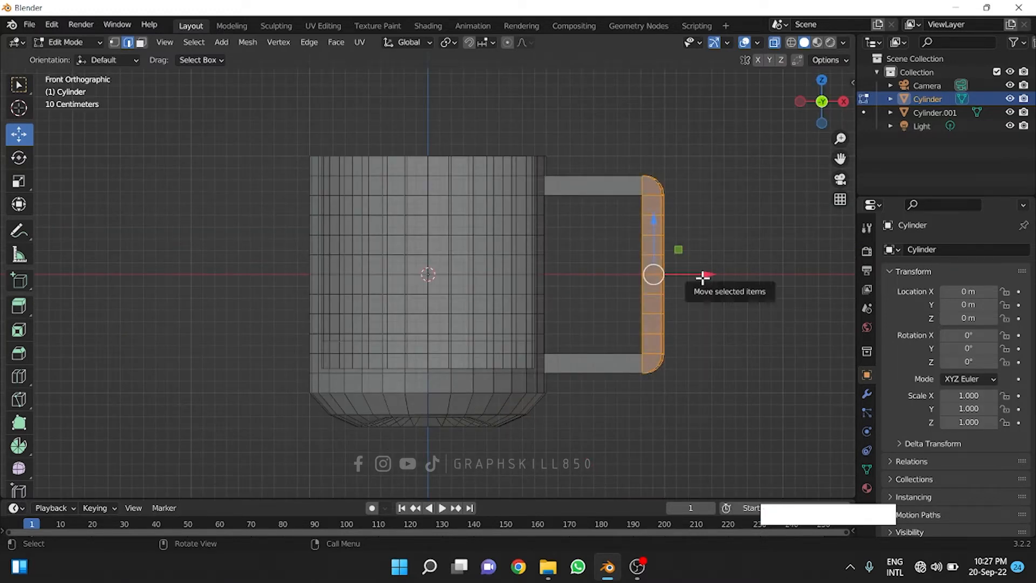
pyautogui.moveTo(703, 277); pyautogui.dragTo(663, 273)
pyautogui.moveTo(685, 250); pyautogui.dragTo(623, 257, button='middle')
# Return to Object Mode with X-ray off and shade the mug smooth
pyautogui.press('Tab')
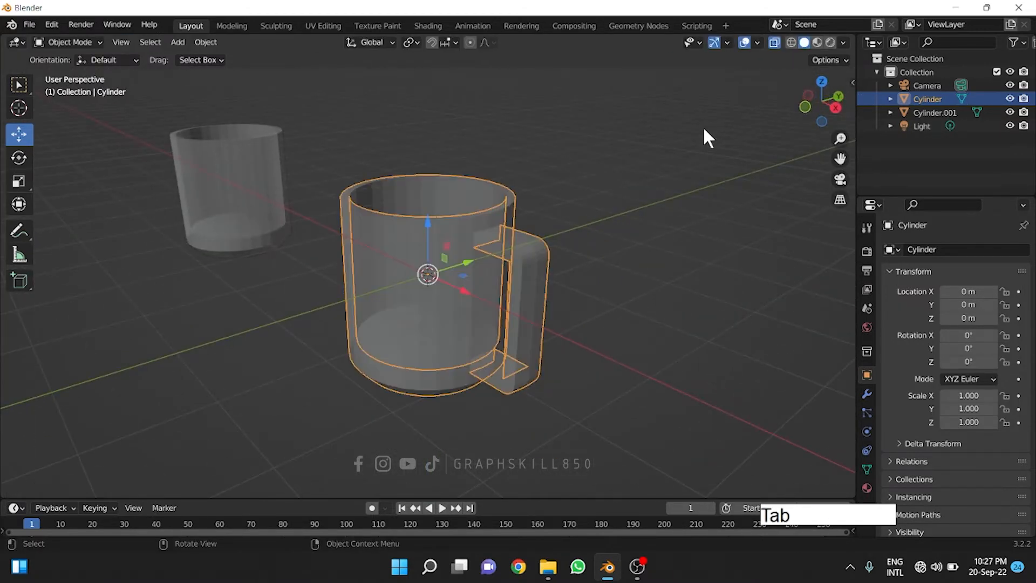
pyautogui.click(774, 42)
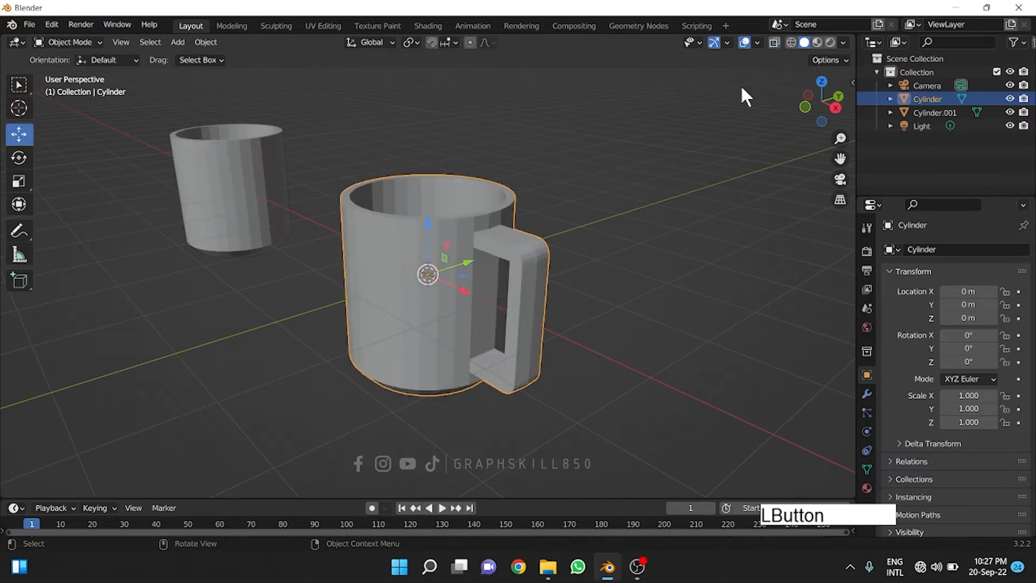
pyautogui.moveTo(519, 258); pyautogui.dragTo(484, 290, button='middle')
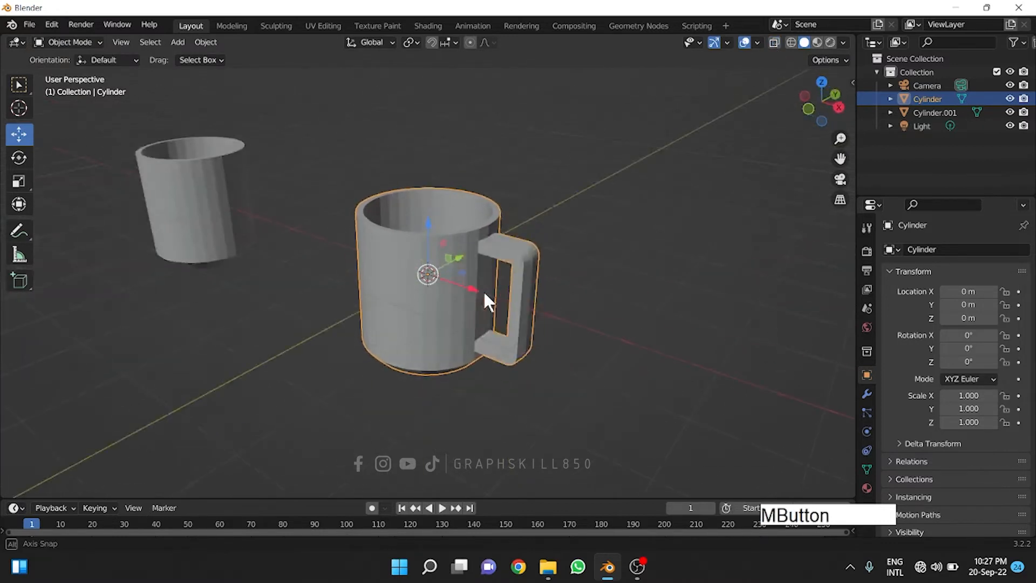
pyautogui.rightClick(461, 246)
pyautogui.click(422, 242)
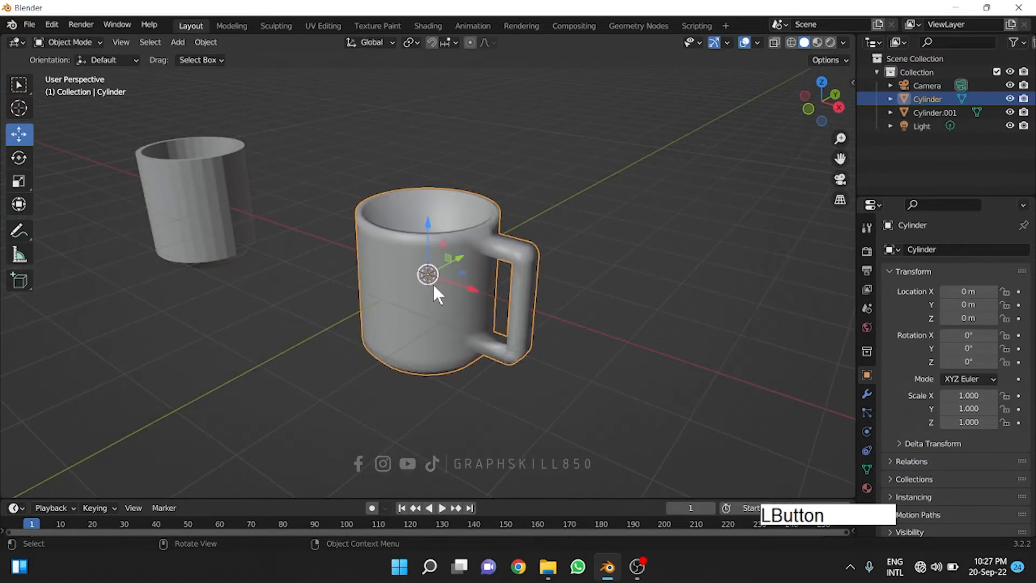
pyautogui.moveTo(433, 285); pyautogui.dragTo(752, 419, button='middle')
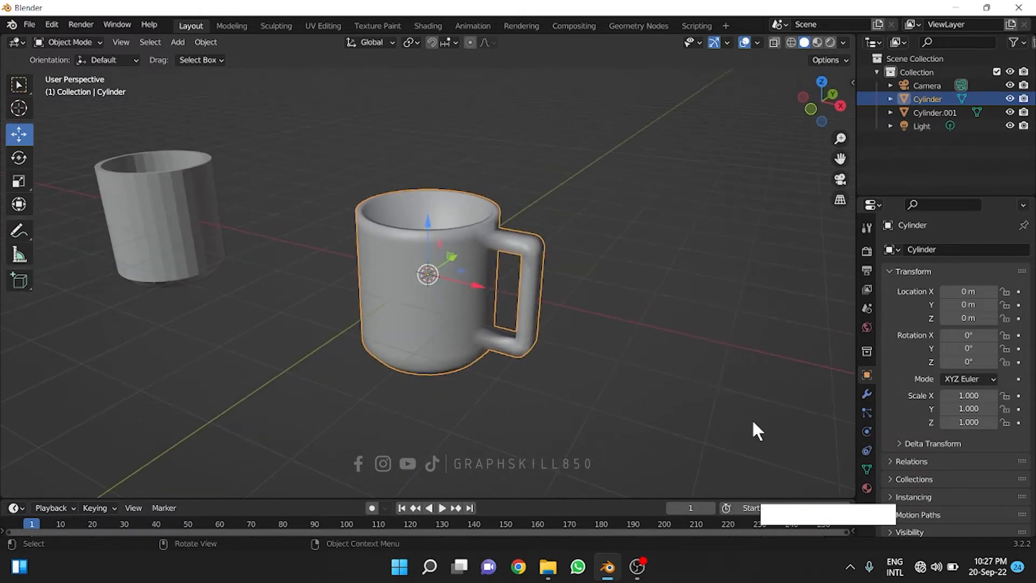
# Turn on Auto Smooth at 30° in the mug's mesh normals settings
pyautogui.click(867, 469)
pyautogui.click(911, 506)
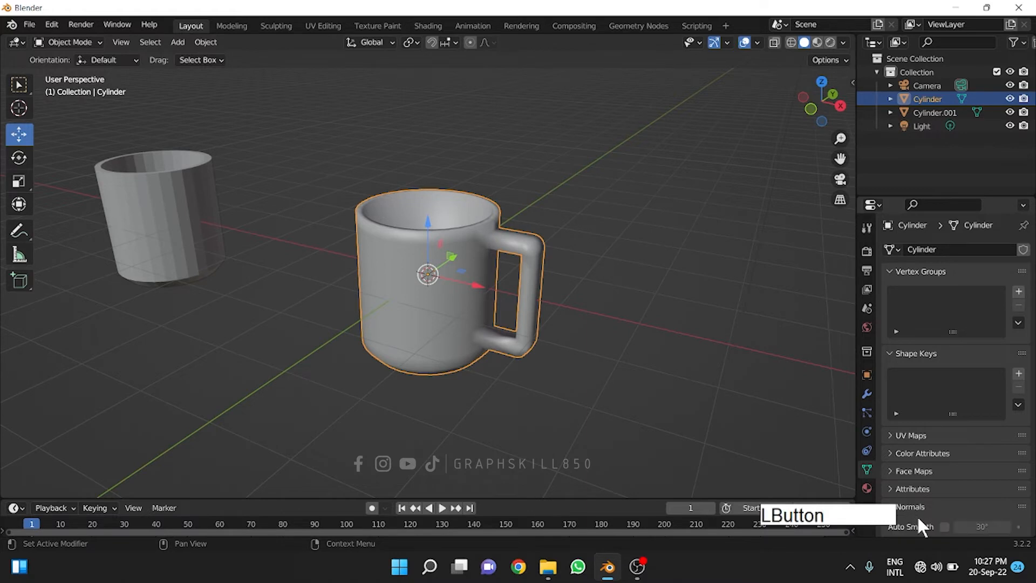
pyautogui.click(944, 526)
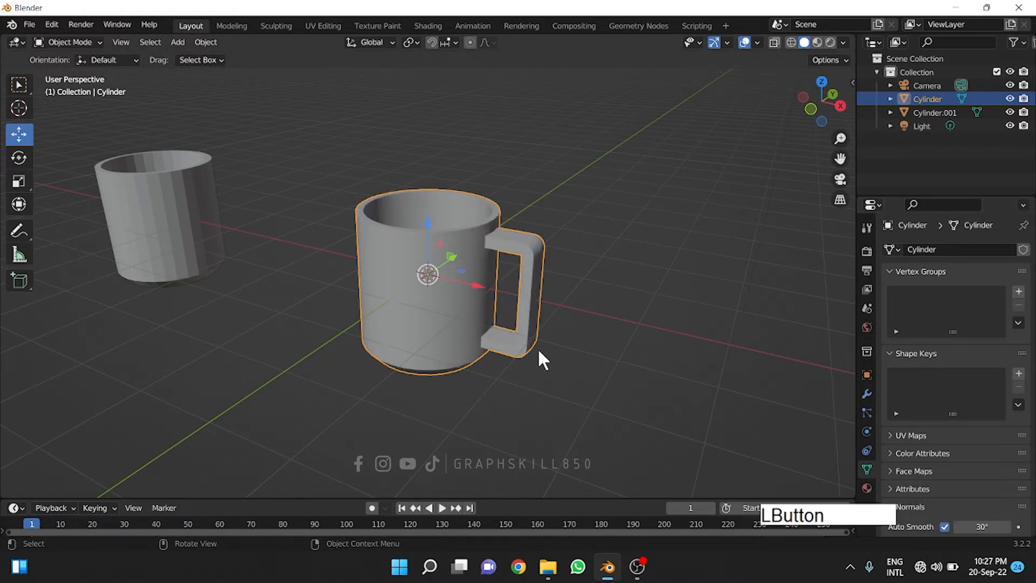
pyautogui.moveTo(537, 351)
pyautogui.mouseDown(button='middle')
pyautogui.moveTo(302, 340)
pyautogui.moveTo(416, 358)
pyautogui.moveTo(588, 364)
pyautogui.moveTo(542, 357)
pyautogui.mouseUp(button='middle')
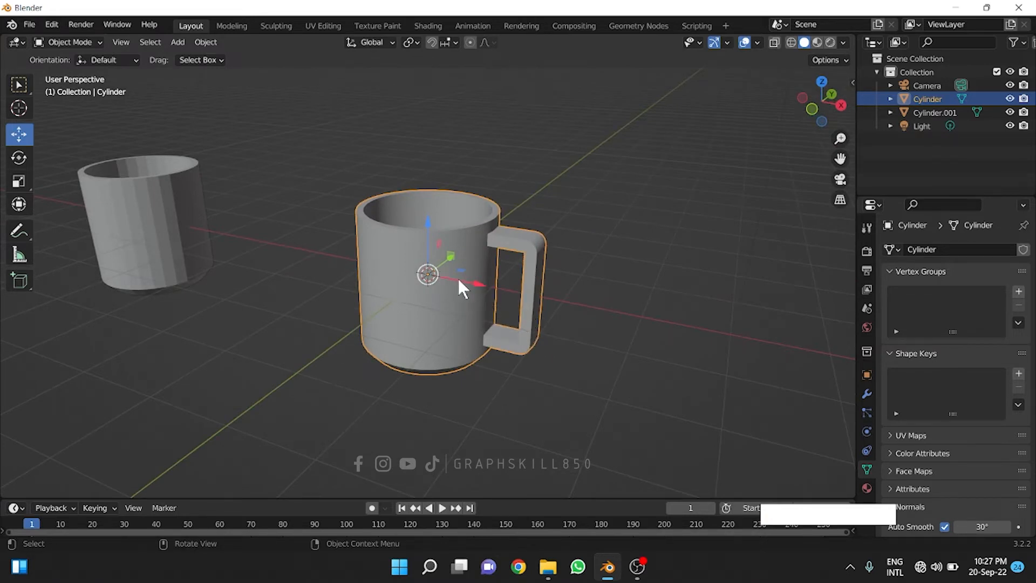
# Move the finished mug along X beside the handleless one, and place a pasted copy of the handleless mug near the scene's centre
pyautogui.moveTo(458, 277); pyautogui.dragTo(272, 261)
pyautogui.click(148, 217)
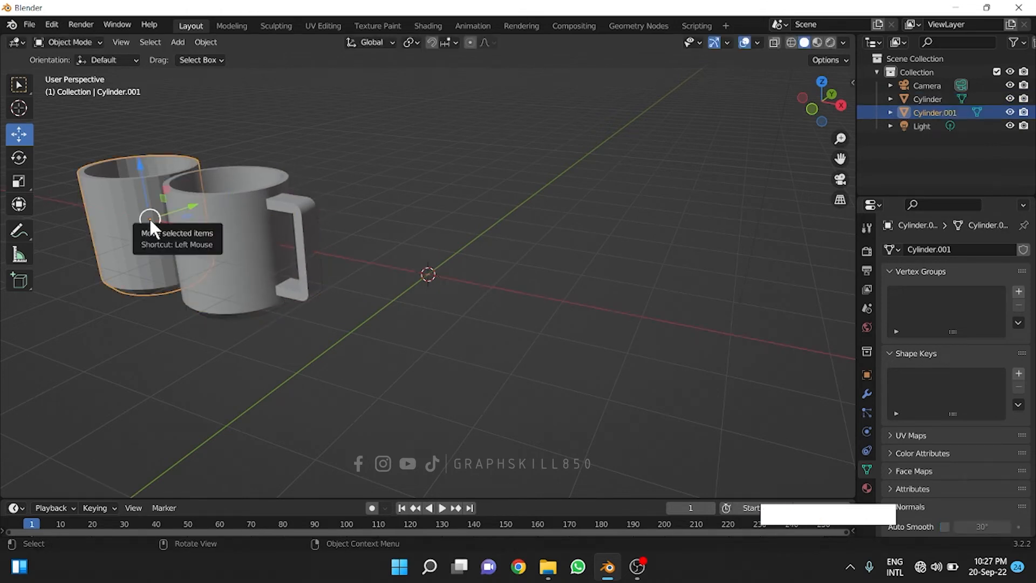
pyautogui.hotkey('ctrl', 'c')
pyautogui.hotkey('ctrl', 'v')
pyautogui.moveTo(150, 219); pyautogui.dragTo(448, 315)
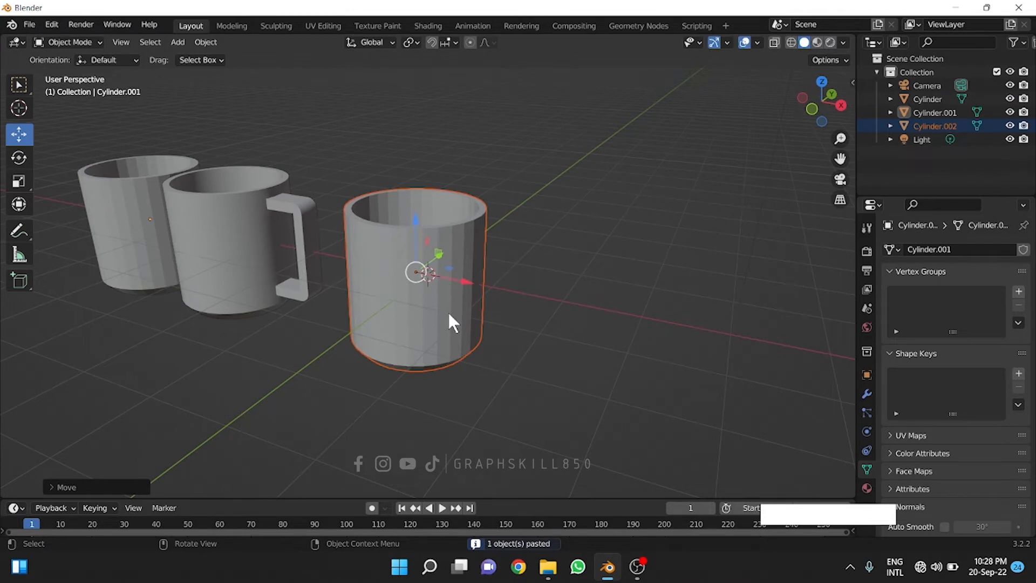
pyautogui.press('Tab')
pyautogui.moveTo(448, 315); pyautogui.dragTo(421, 324, button='middle')
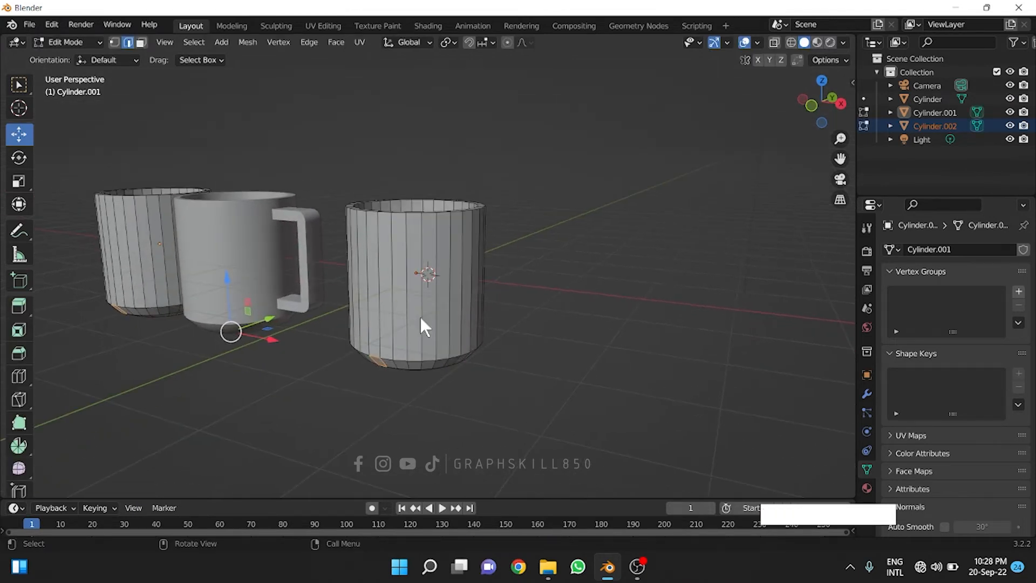
pyautogui.press('Tab')
# Enter Edit Mode on the copied mug alone and add nine evenly spaced horizontal loop cuts around its body, without sliding them
pyautogui.click(494, 338)
pyautogui.click(419, 303)
pyautogui.press('Tab')
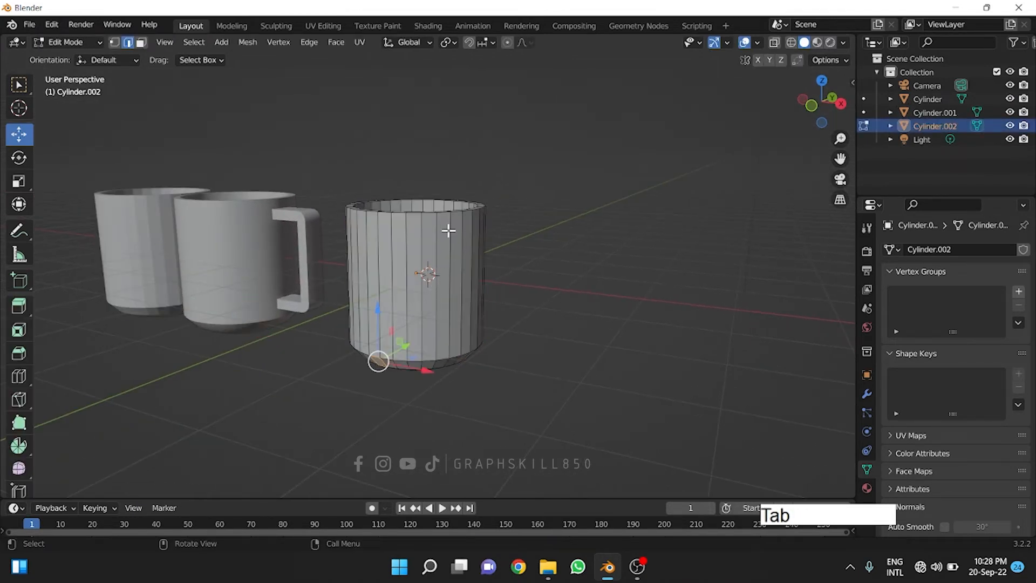
pyautogui.press('ctrl')
pyautogui.hotkey('ctrl', 'r')
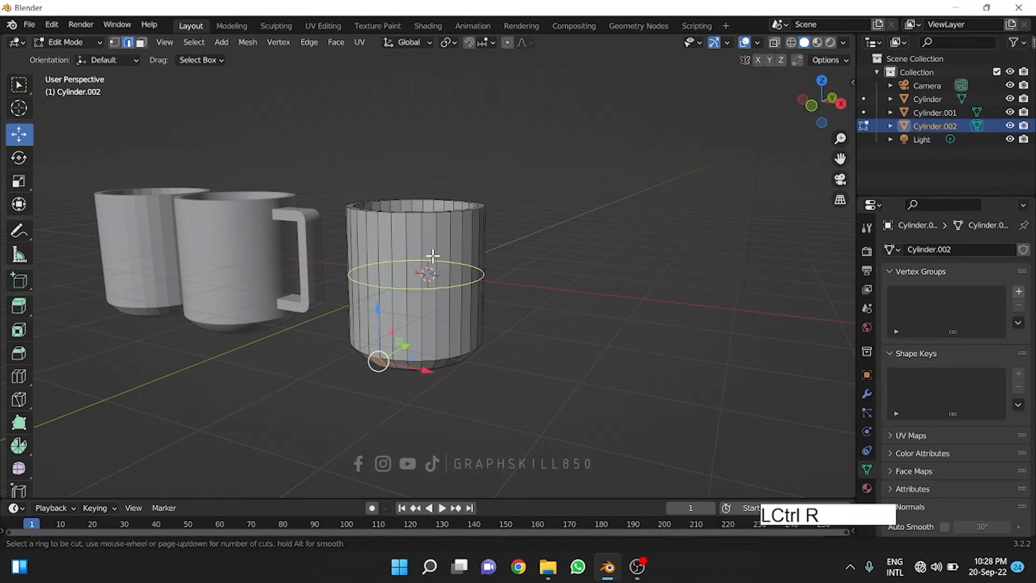
pyautogui.scroll(8, 434, 257)
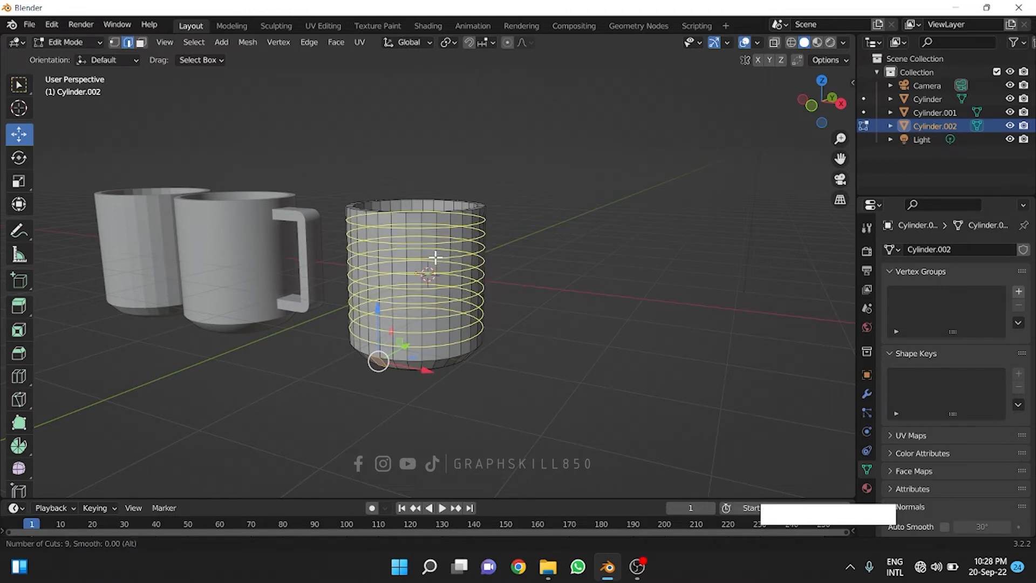
pyautogui.click(435, 257)
pyautogui.rightClick(434, 259)
# In face select mode, select two adjacent faces in the second row below the rim on the mug's +X side
pyautogui.moveTo(435, 259); pyautogui.dragTo(260, 93, button='middle')
pyautogui.click(142, 43)
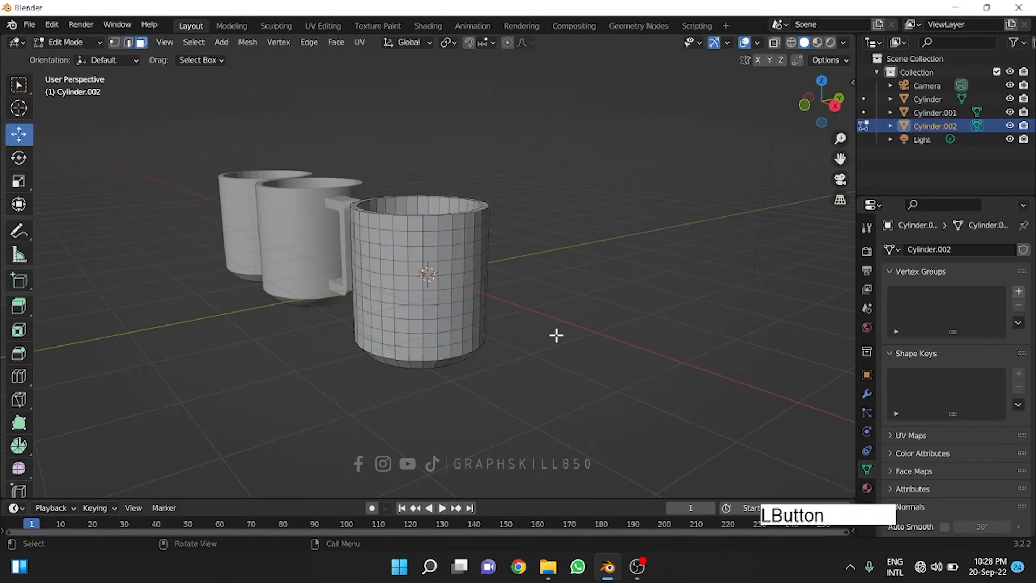
pyautogui.moveTo(556, 335); pyautogui.dragTo(465, 338, button='middle')
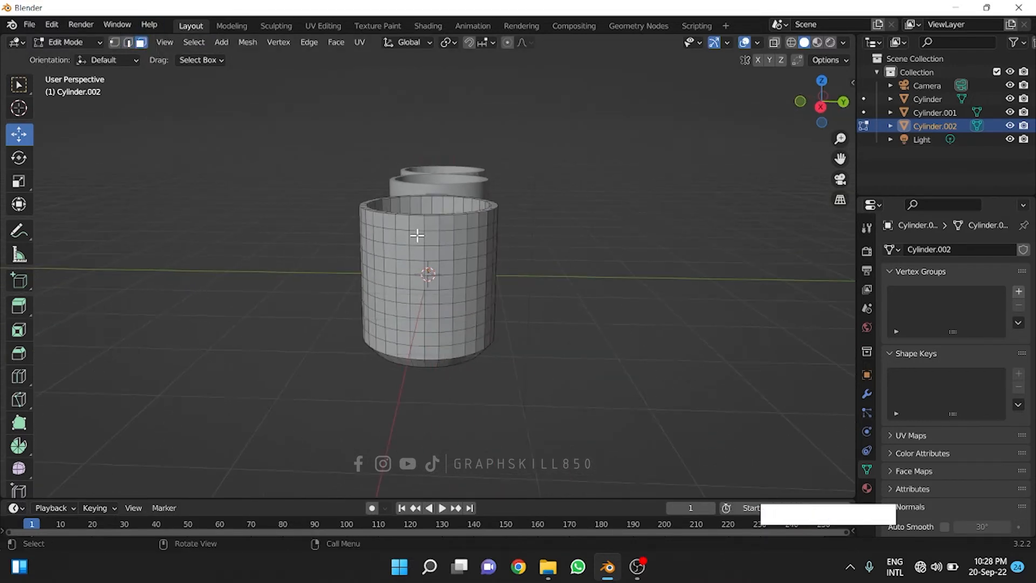
pyautogui.scroll(6, 418, 238)
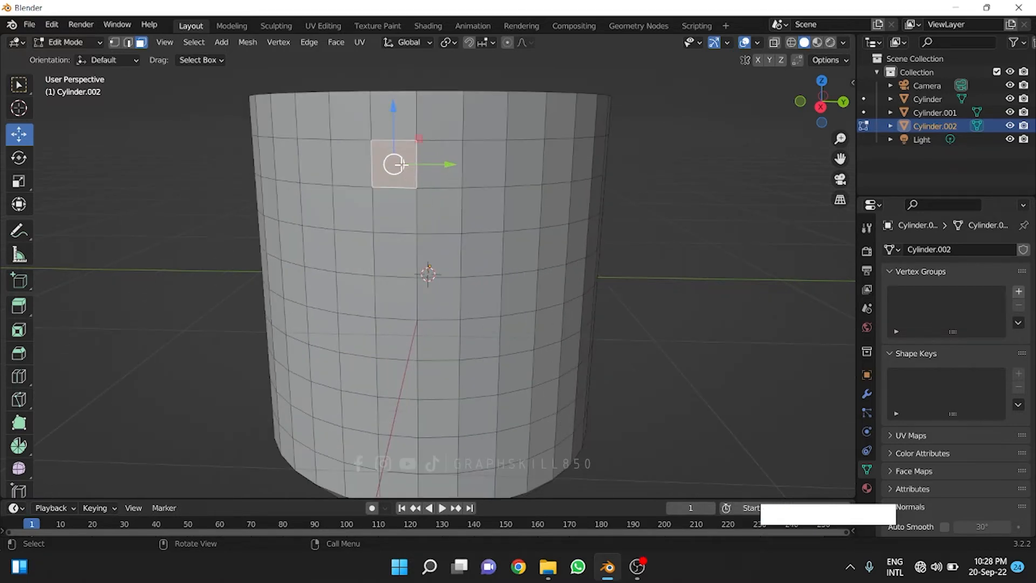
pyautogui.keyDown('shift'); pyautogui.click(432, 162); pyautogui.keyUp('shift')
# In front view, extrude the two faces outward in four segments that rise slightly and curve over to form the handle's top
pyautogui.moveTo(432, 162); pyautogui.dragTo(371, 290, button='middle')
pyautogui.click(844, 106)
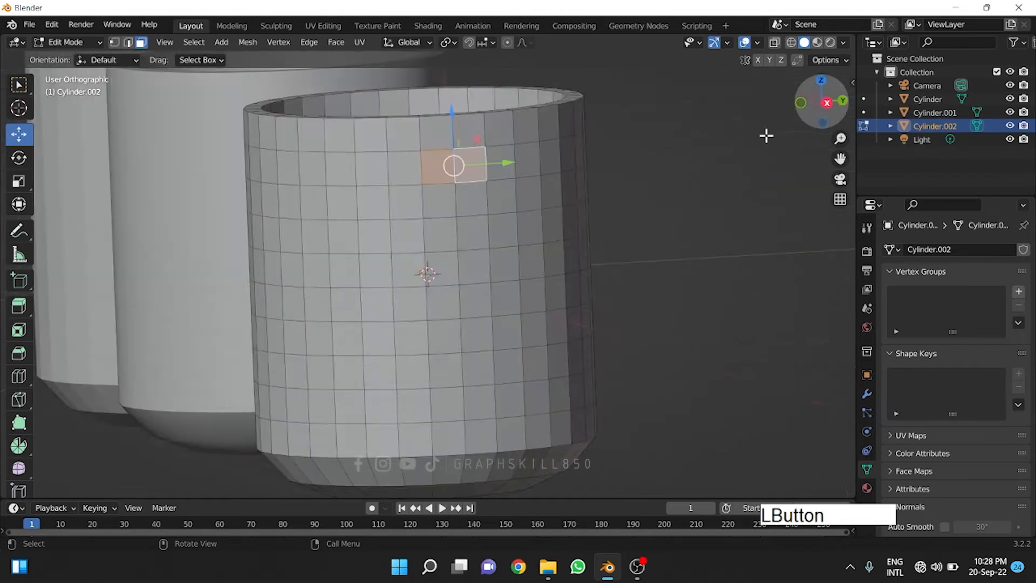
pyautogui.click(799, 100)
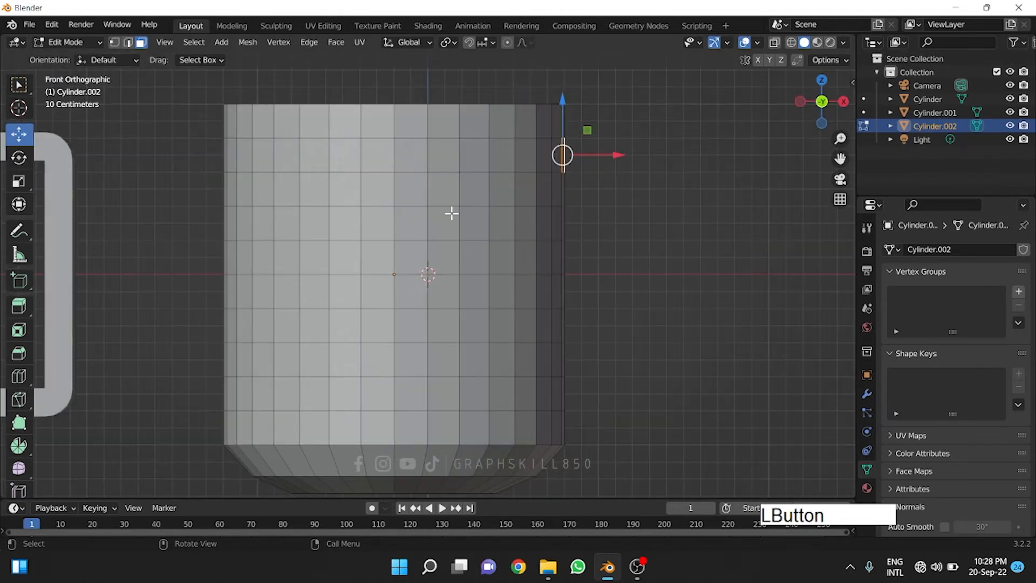
pyautogui.scroll(-3, 397, 251)
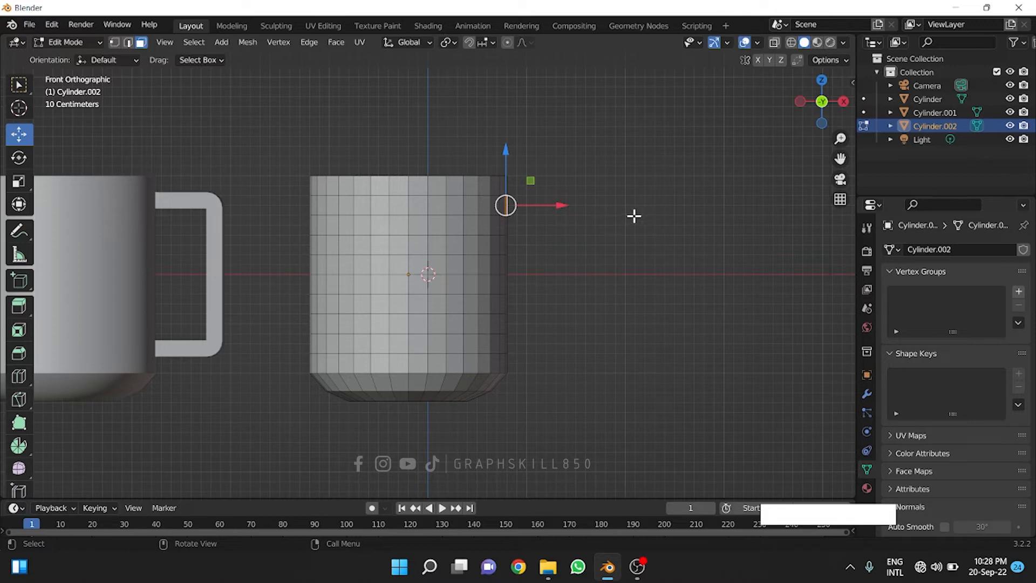
pyautogui.moveTo(520, 208); pyautogui.dragTo(463, 270, button='middle')
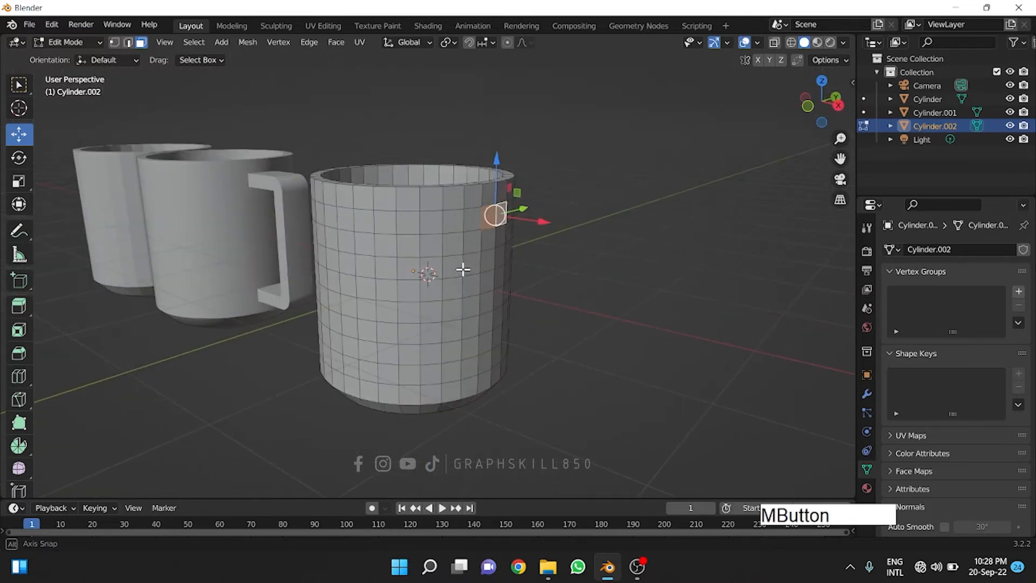
pyautogui.click(808, 106)
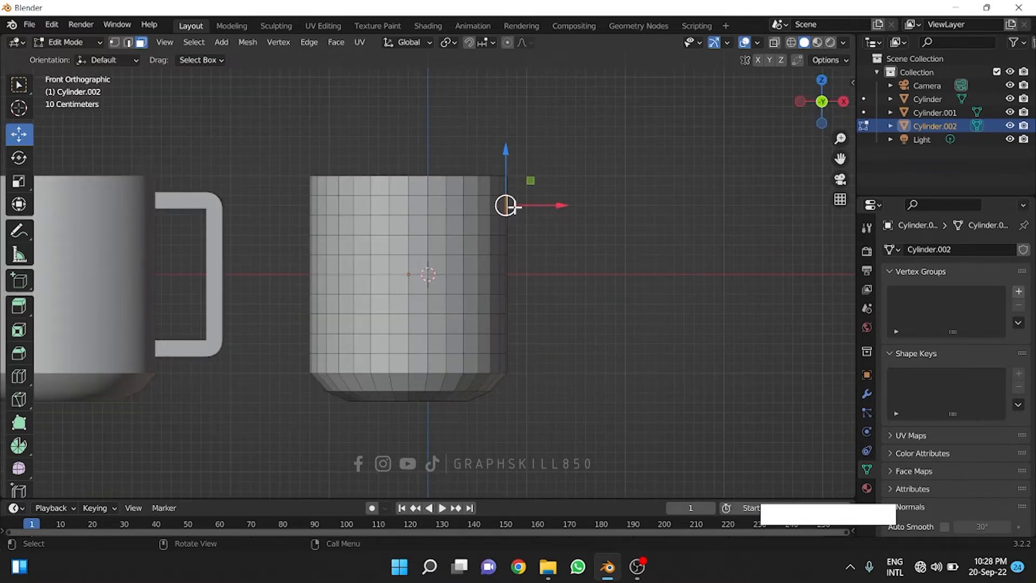
pyautogui.press('ctrl')
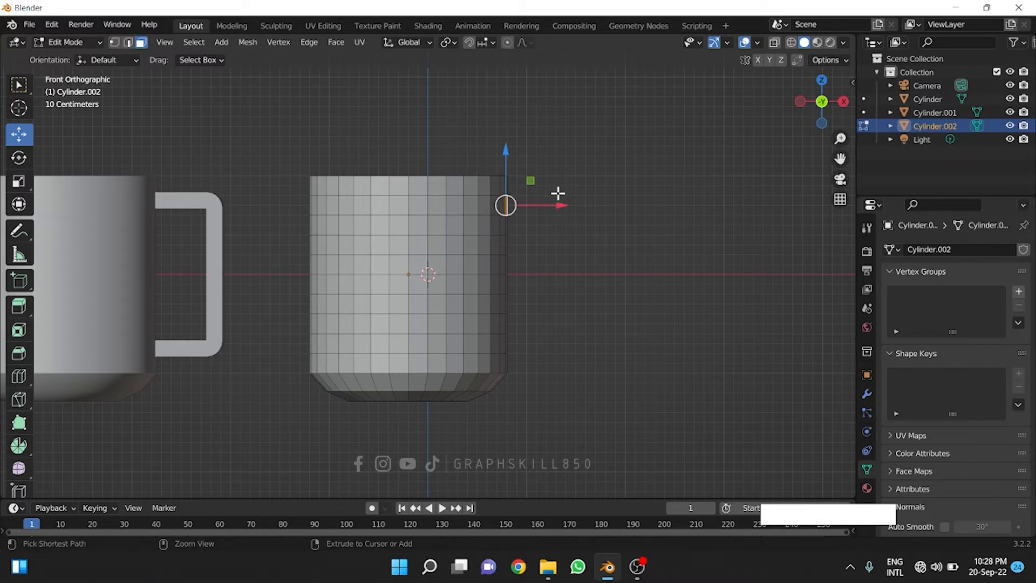
pyautogui.keyDown('ctrl'); pyautogui.rightClick(558, 193); pyautogui.keyUp('ctrl')
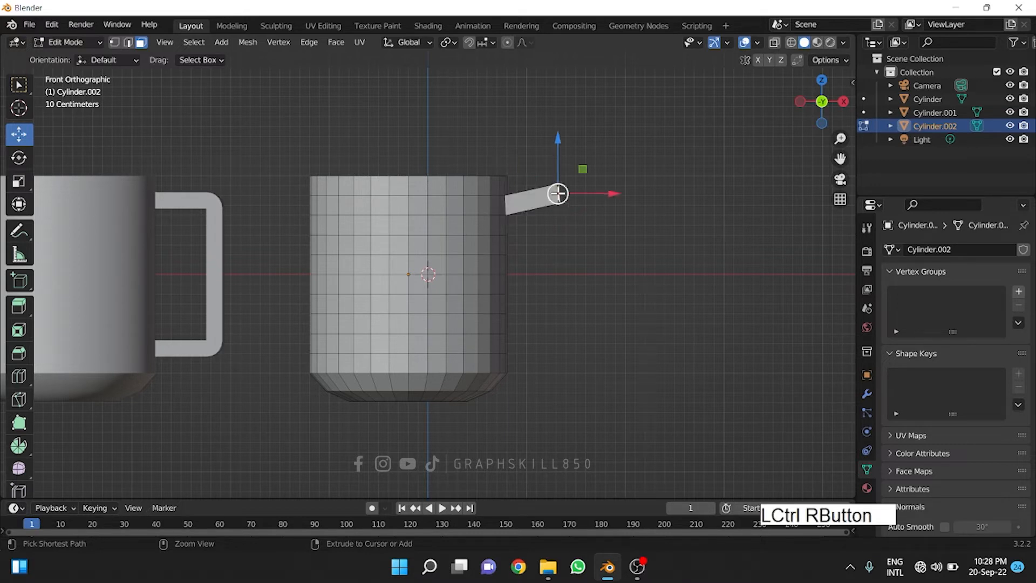
pyautogui.keyDown('ctrl'); pyautogui.rightClick(577, 193); pyautogui.keyUp('ctrl')
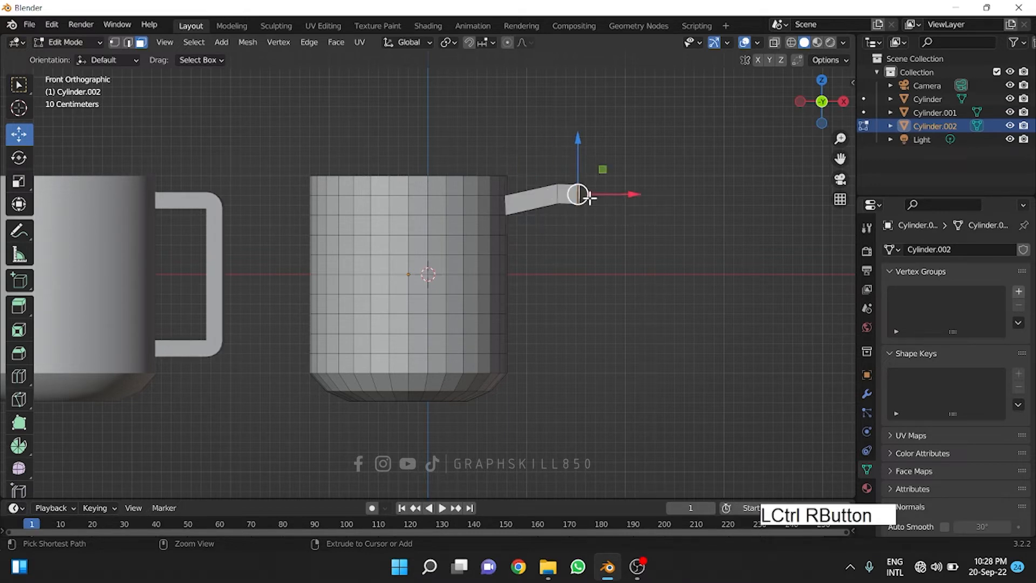
pyautogui.keyDown('ctrl'); pyautogui.rightClick(599, 200); pyautogui.keyUp('ctrl')
pyautogui.keyDown('ctrl'); pyautogui.rightClick(607, 217); pyautogui.keyUp('ctrl')
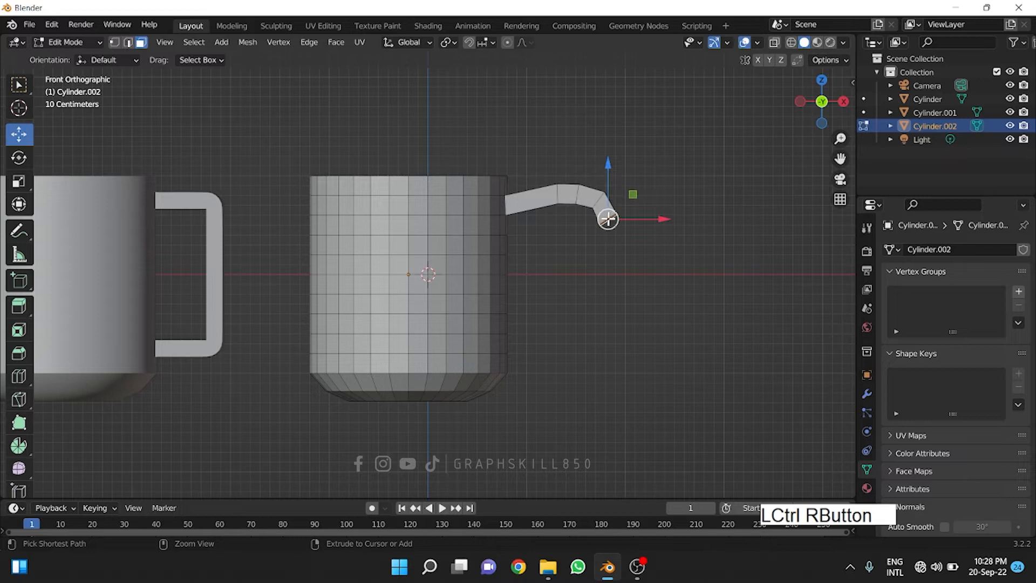
# Continue extruding the handle in short segments down and diagonally back to the body, ending inside the mug's lower wall
pyautogui.keyDown('ctrl'); pyautogui.rightClick(605, 246); pyautogui.keyUp('ctrl')
pyautogui.keyDown('ctrl'); pyautogui.rightClick(594, 260); pyautogui.keyUp('ctrl')
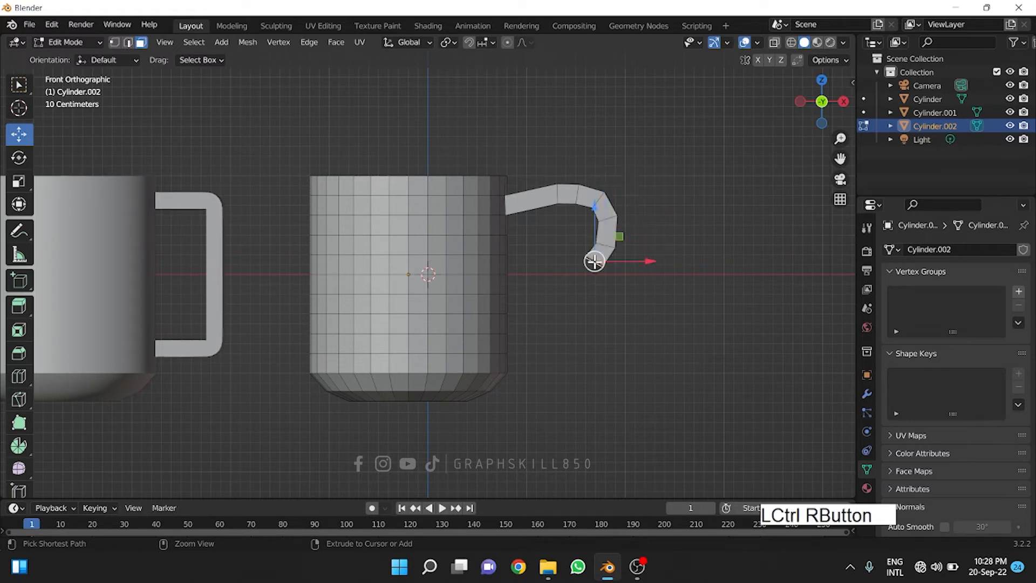
pyautogui.keyDown('ctrl'); pyautogui.rightClick(585, 277); pyautogui.keyUp('ctrl')
pyautogui.keyDown('ctrl'); pyautogui.rightClick(564, 301); pyautogui.keyUp('ctrl')
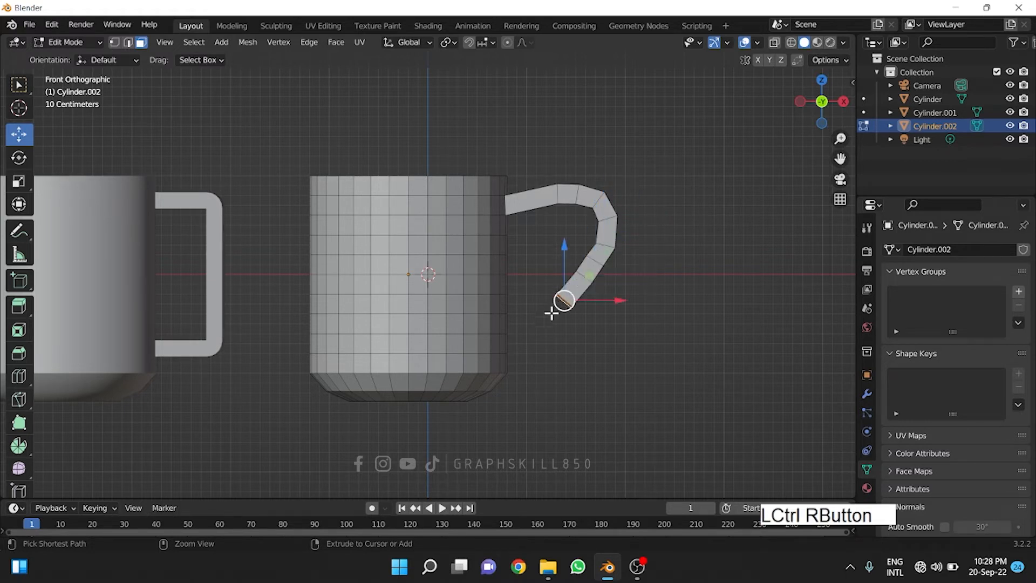
pyautogui.keyDown('ctrl'); pyautogui.rightClick(546, 309); pyautogui.keyUp('ctrl')
pyautogui.keyDown('ctrl'); pyautogui.rightClick(530, 330); pyautogui.keyUp('ctrl')
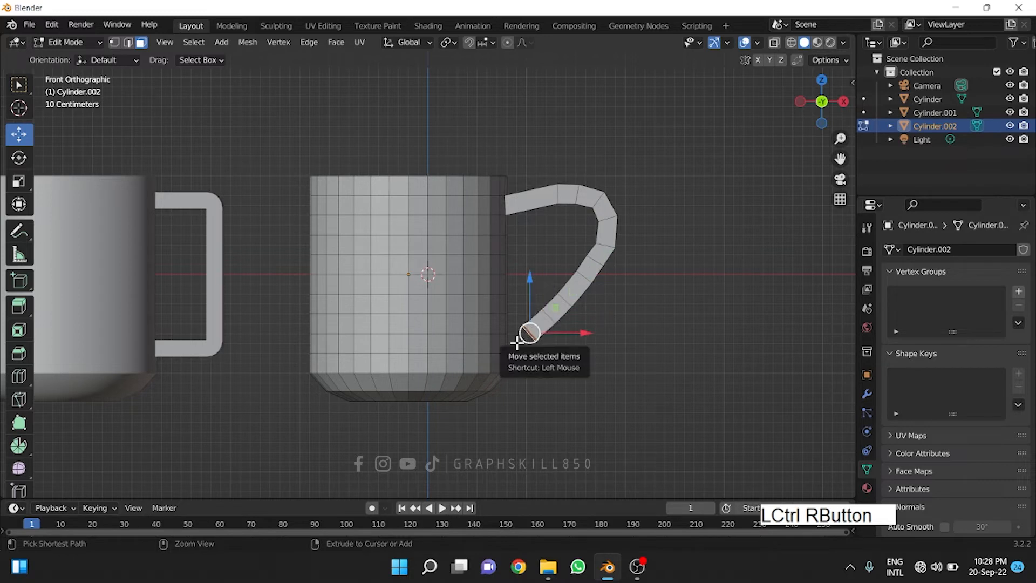
pyautogui.keyDown('ctrl'); pyautogui.rightClick(516, 343); pyautogui.keyUp('ctrl')
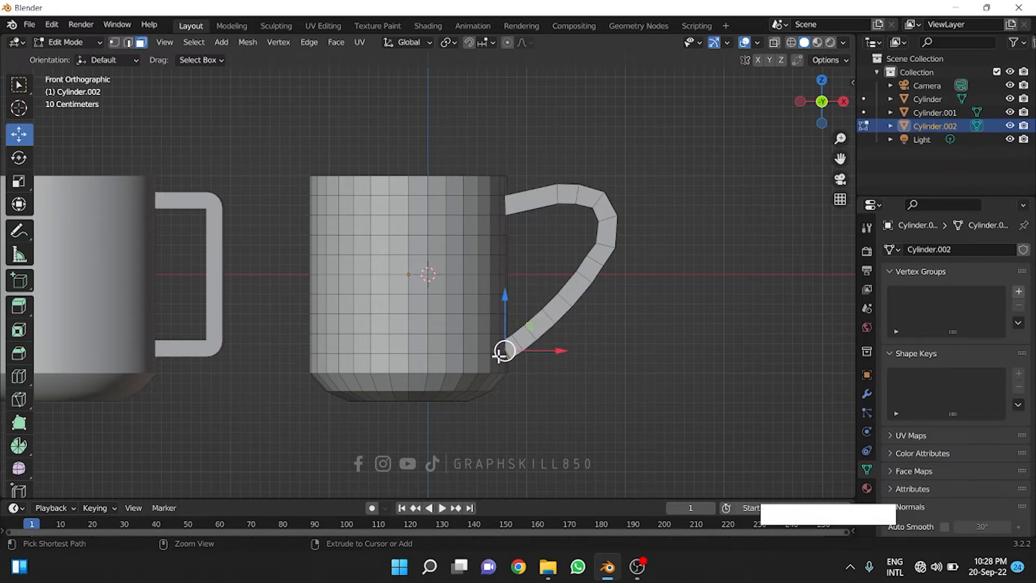
pyautogui.keyDown('ctrl'); pyautogui.rightClick(497, 358); pyautogui.keyUp('ctrl')
pyautogui.keyDown('ctrl'); pyautogui.rightClick(494, 362); pyautogui.keyUp('ctrl')
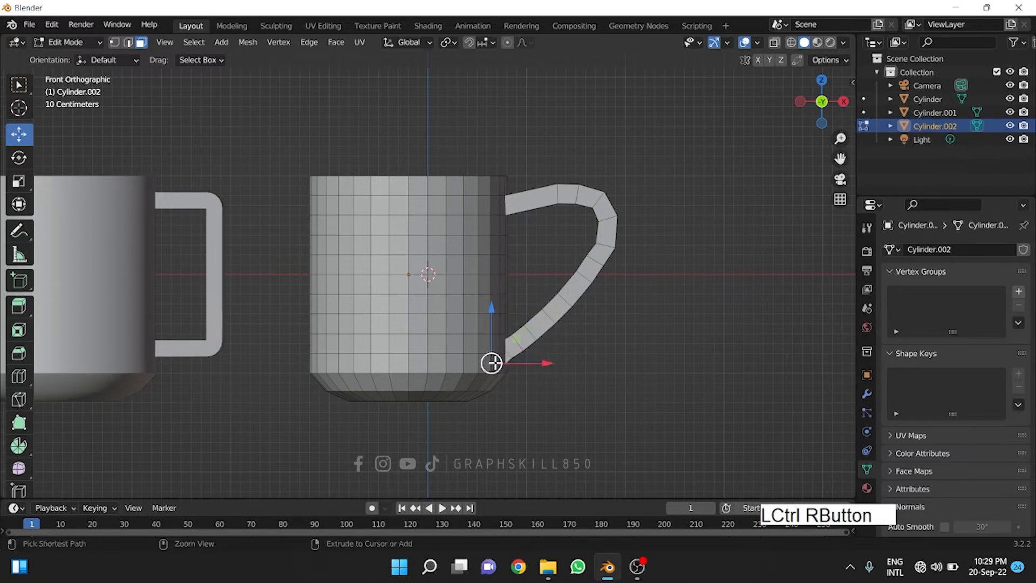
# Move the handle's end faces slightly along X where they meet the mug's lower wall
pyautogui.moveTo(569, 351); pyautogui.dragTo(550, 380, button='middle')
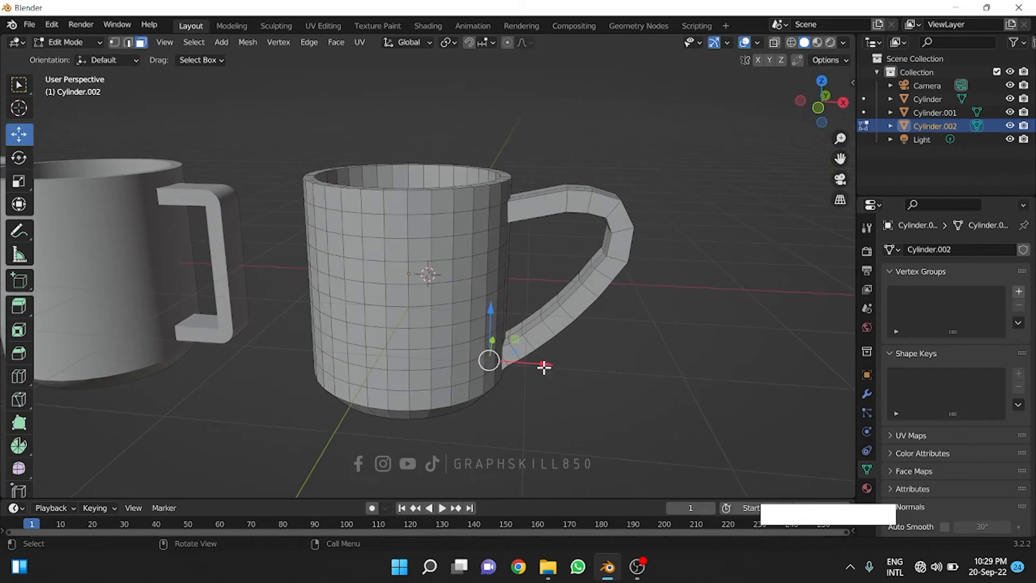
pyautogui.moveTo(545, 365)
pyautogui.mouseDown()
pyautogui.moveTo(565, 367)
pyautogui.moveTo(549, 363)
pyautogui.mouseUp()
pyautogui.moveTo(549, 364); pyautogui.dragTo(632, 254, button='middle')
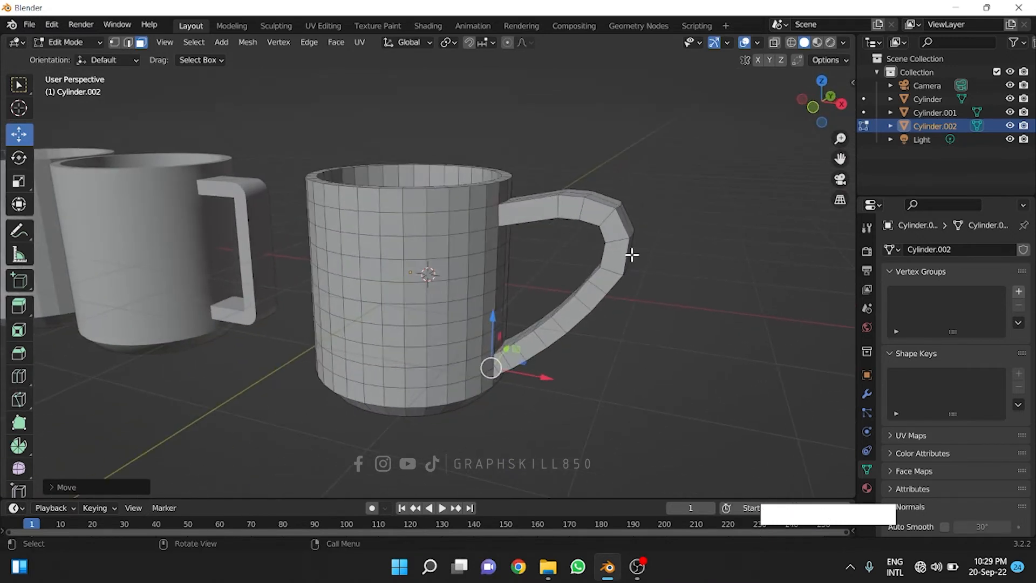
# With X-ray on and vertex select mode active, select the vertices of the handle's lower diagonal section
pyautogui.click(775, 42)
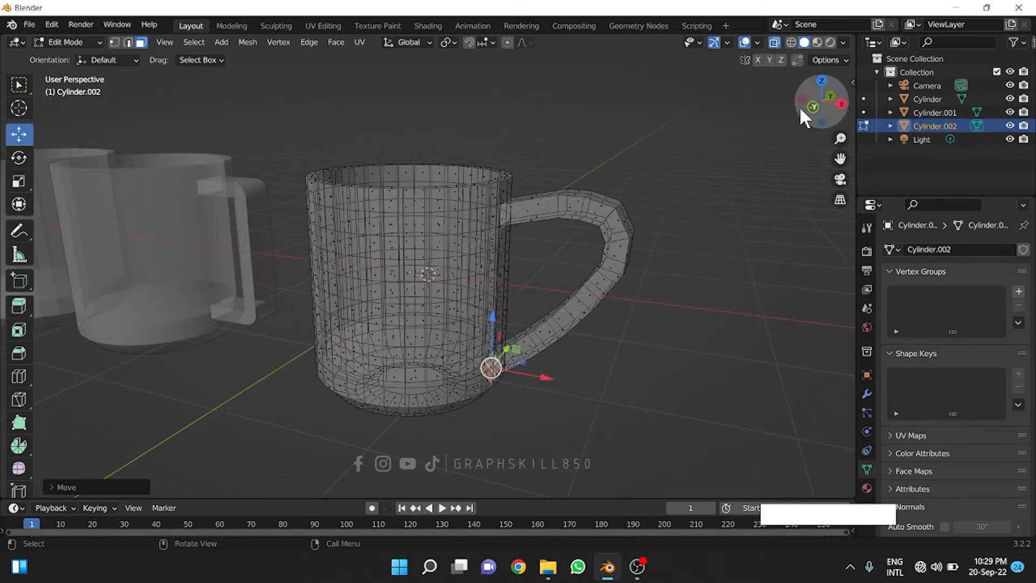
pyautogui.click(803, 110)
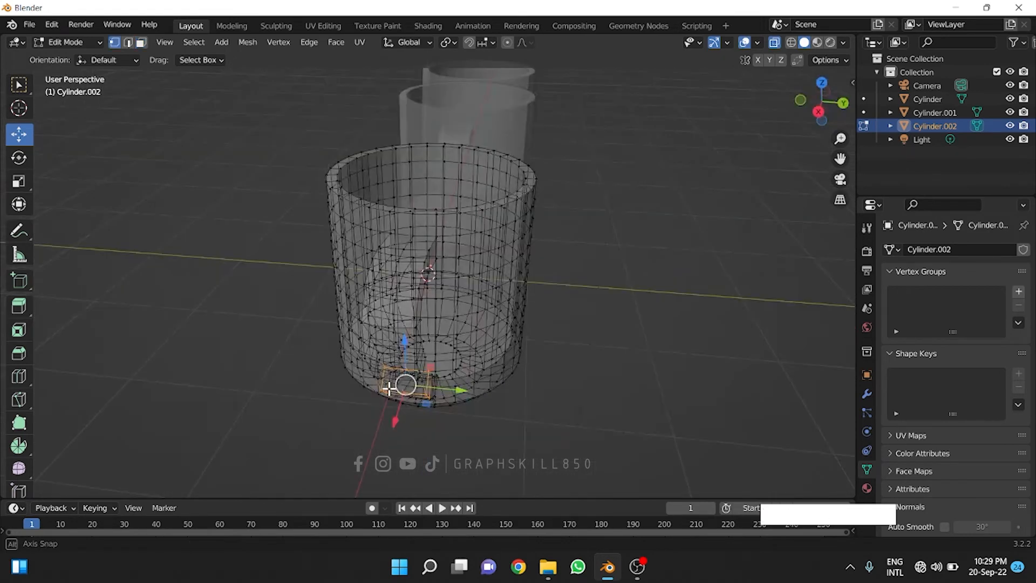
pyautogui.moveTo(390, 387); pyautogui.dragTo(539, 374, button='middle')
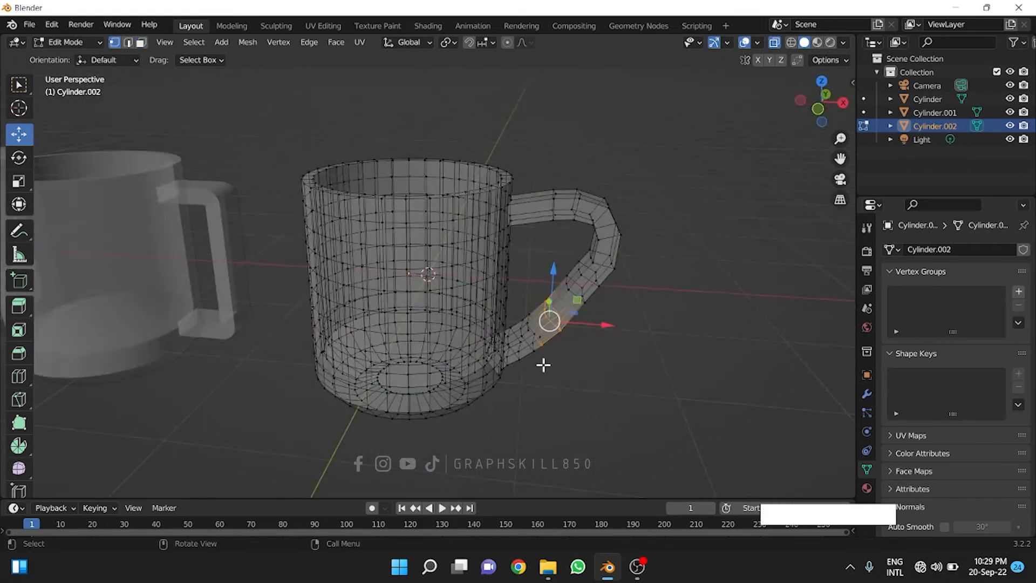
# Return to Object Mode and turn X-ray off
pyautogui.press('Tab')
pyautogui.scroll(-3, 601, 218)
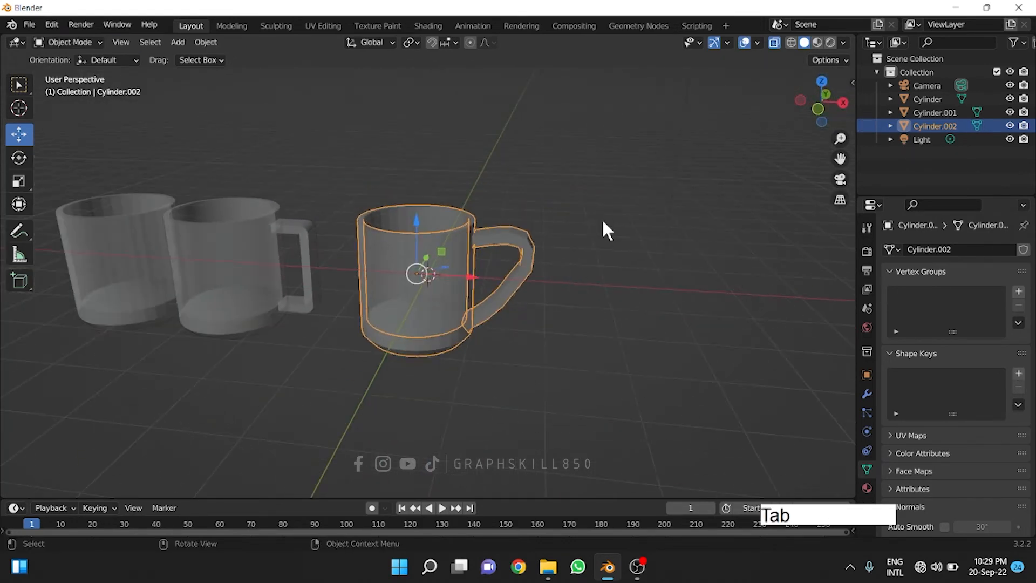
pyautogui.click(774, 43)
# Try smooth shading on the new mug, and set it back to flat shading
pyautogui.moveTo(435, 319); pyautogui.dragTo(398, 316, button='middle')
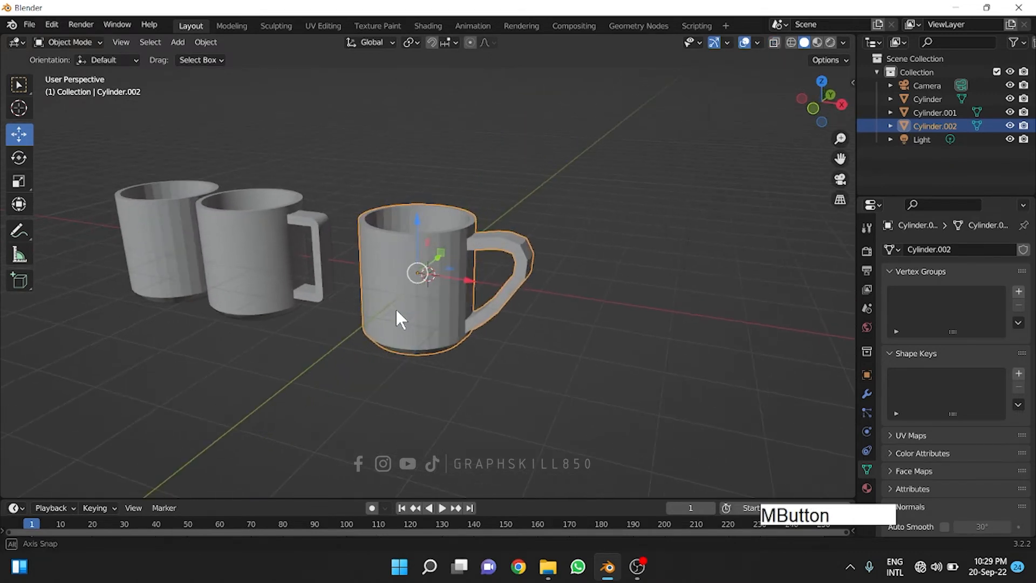
pyautogui.rightClick(417, 292)
pyautogui.click(426, 271)
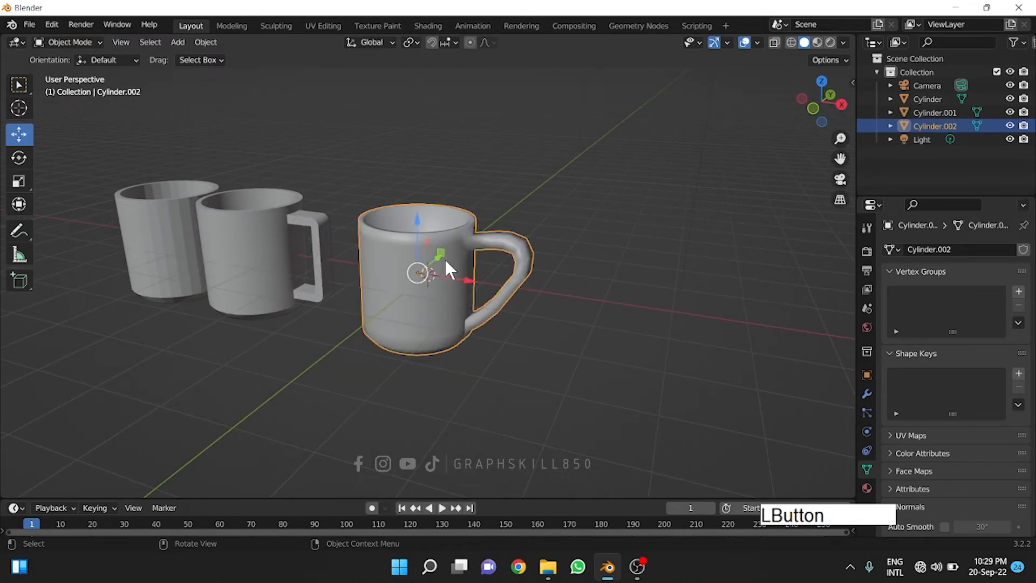
pyautogui.rightClick(435, 259)
pyautogui.click(406, 273)
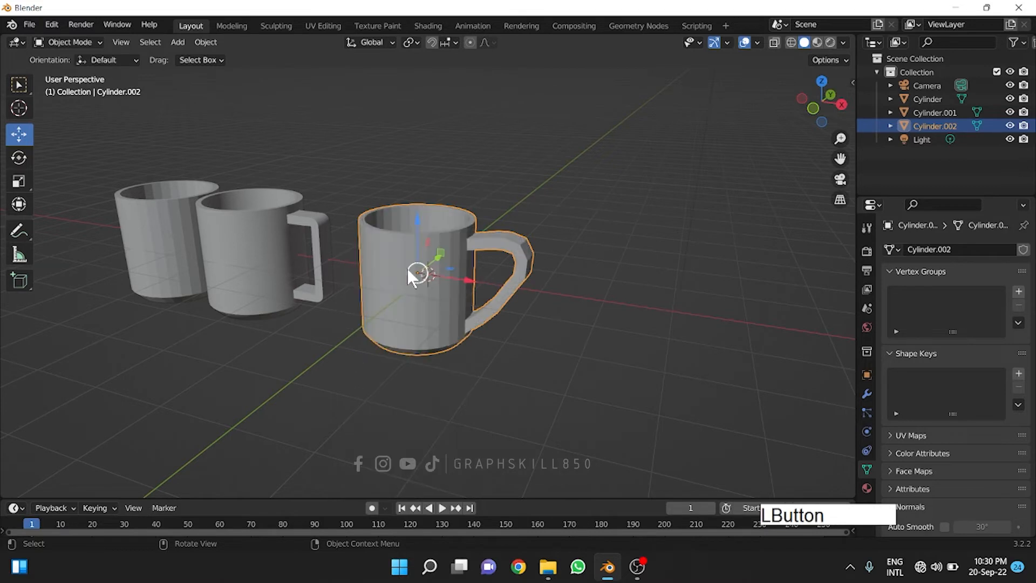
# Add a Subdivision Surface modifier to the new mug
pyautogui.click(867, 395)
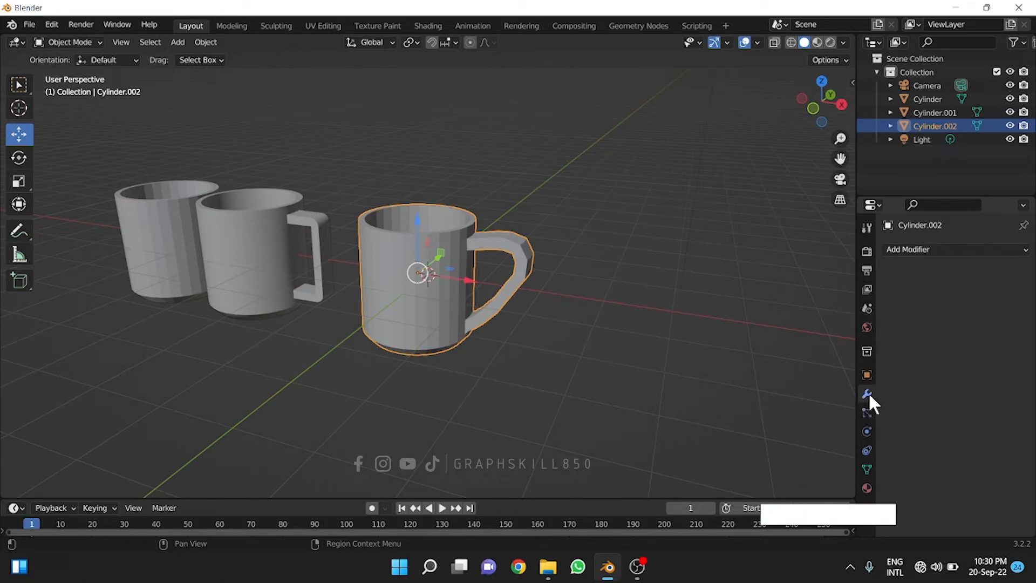
pyautogui.click(921, 248)
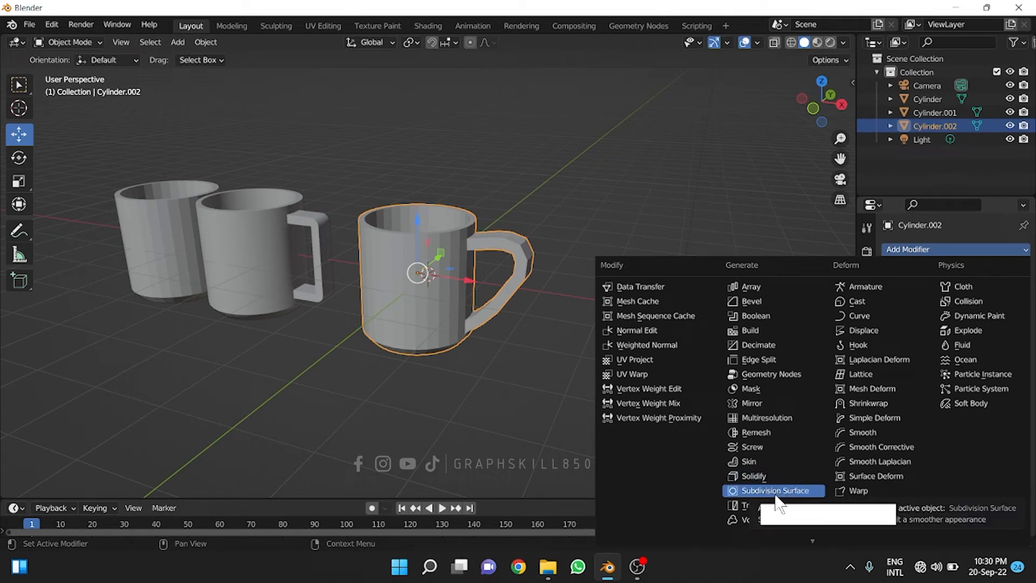
pyautogui.click(776, 490)
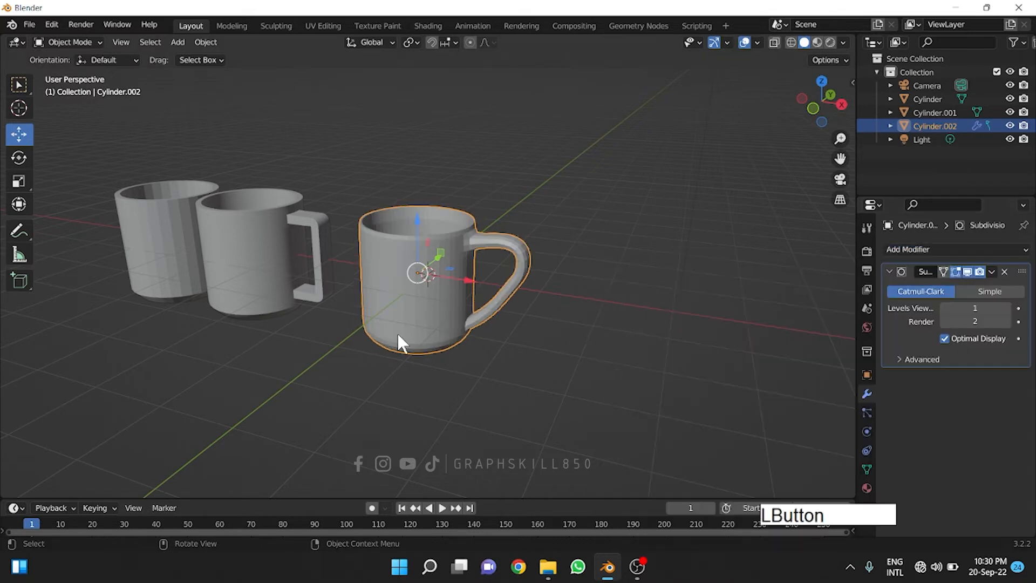
# Examine the subdivided mug and its curved handle up close, and display the scene in wireframe shading
pyautogui.moveTo(397, 333); pyautogui.dragTo(433, 351, button='middle')
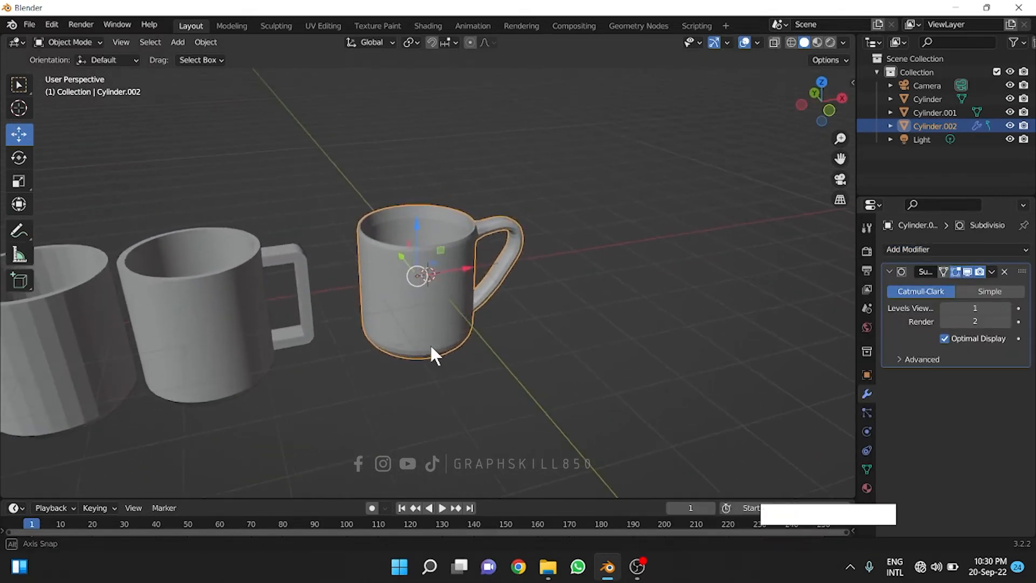
pyautogui.scroll(3, 581, 254)
pyautogui.moveTo(578, 262); pyautogui.dragTo(559, 236, button='middle')
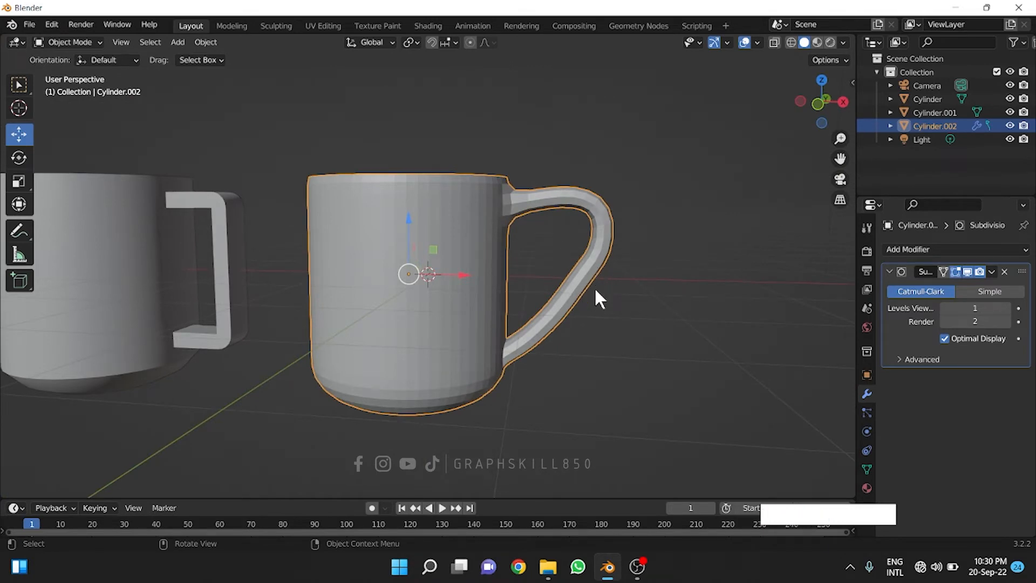
pyautogui.click(791, 42)
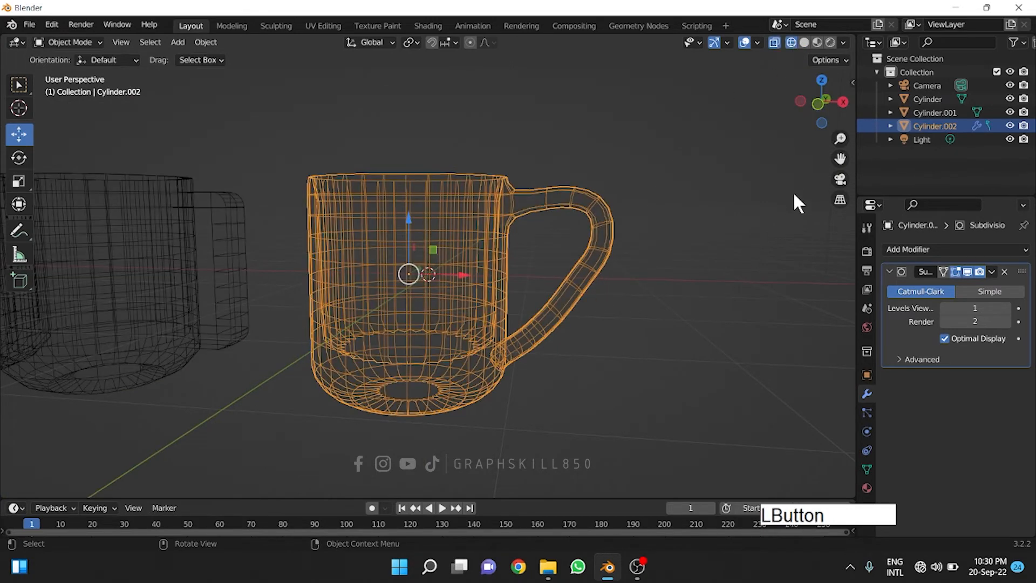
# Adjust the vertices on the lower part of the curved handle from the front view, and return to Object Mode
pyautogui.click(818, 103)
pyautogui.press('capslock')
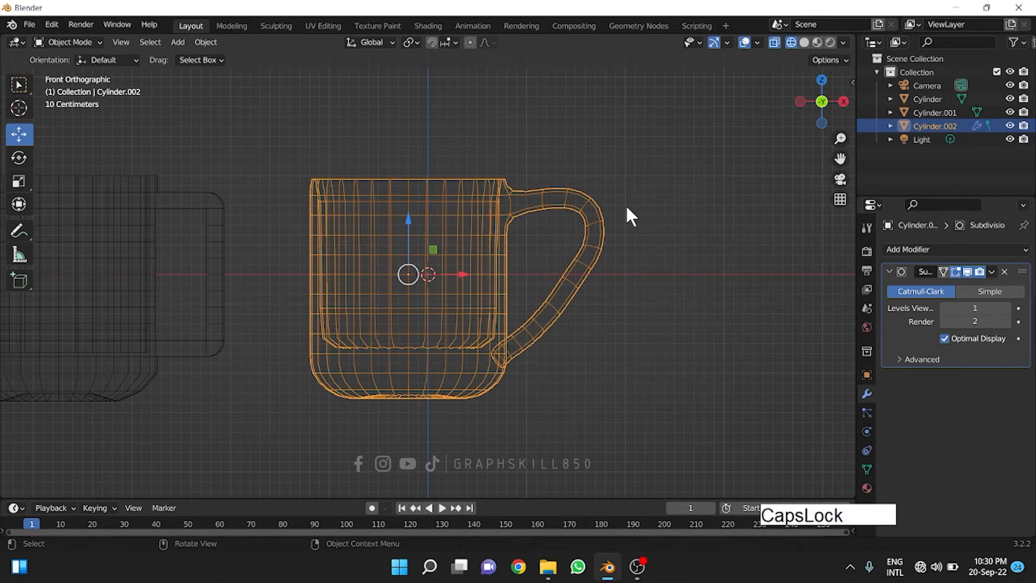
pyautogui.press('Tab')
pyautogui.scroll(2, 578, 301)
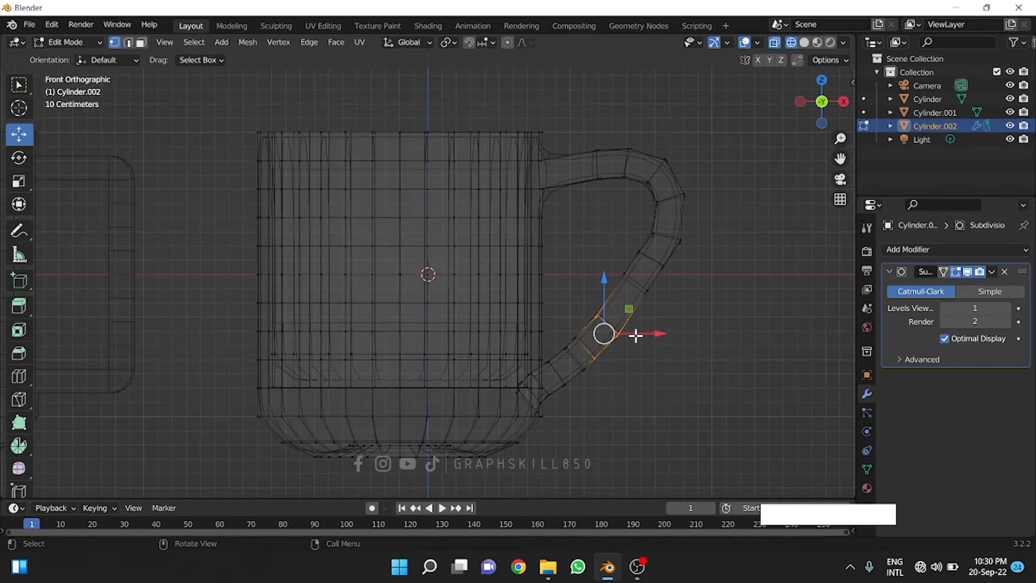
pyautogui.click(638, 344)
pyautogui.moveTo(638, 343); pyautogui.dragTo(602, 305)
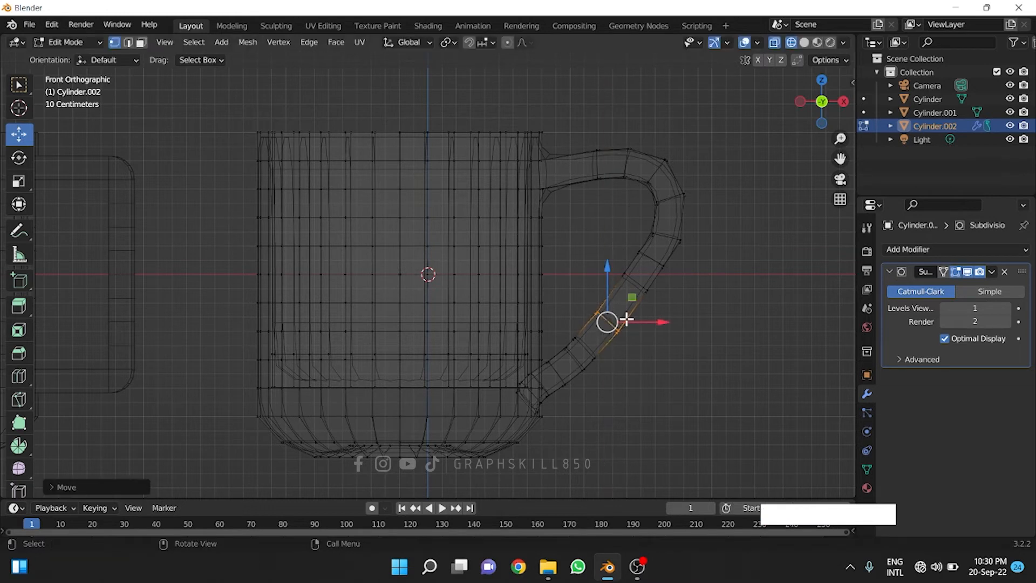
pyautogui.moveTo(623, 358); pyautogui.dragTo(567, 327)
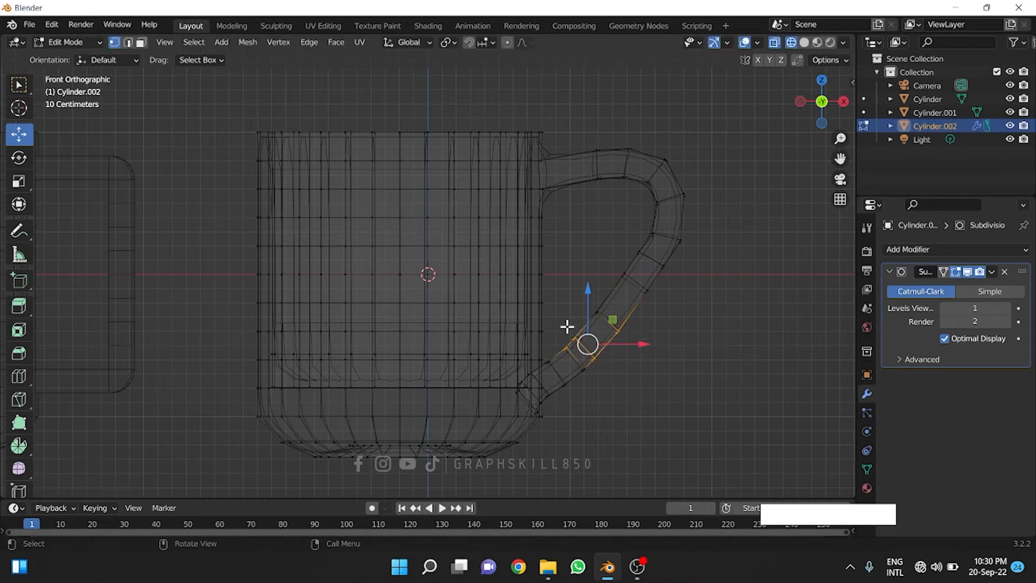
pyautogui.moveTo(605, 380)
pyautogui.mouseDown()
pyautogui.moveTo(560, 336)
pyautogui.moveTo(604, 363)
pyautogui.mouseUp()
pyautogui.moveTo(659, 269); pyautogui.dragTo(720, 172, button='middle')
pyautogui.press('Tab')
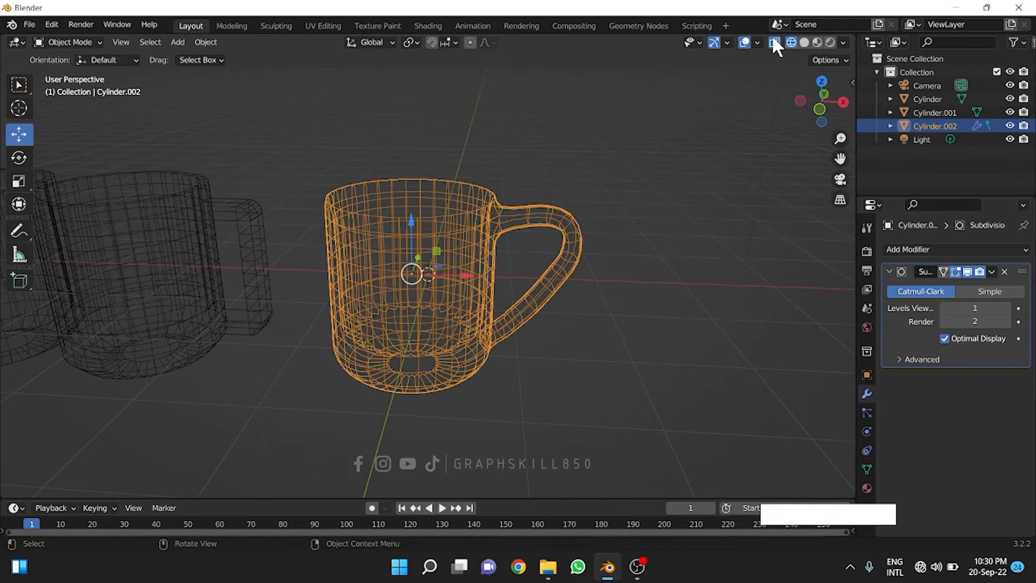
# Display the scene in solid shading and set the curved-handle mug's Subdivision viewport level to 4
pyautogui.click(804, 42)
pyautogui.moveTo(589, 172); pyautogui.dragTo(556, 190, button='middle')
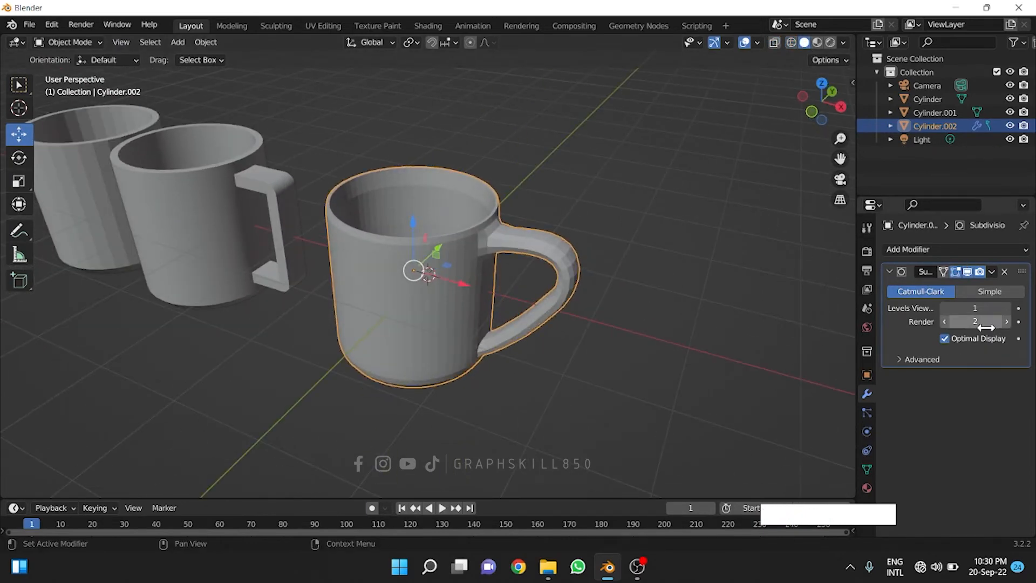
pyautogui.click(1005, 309)
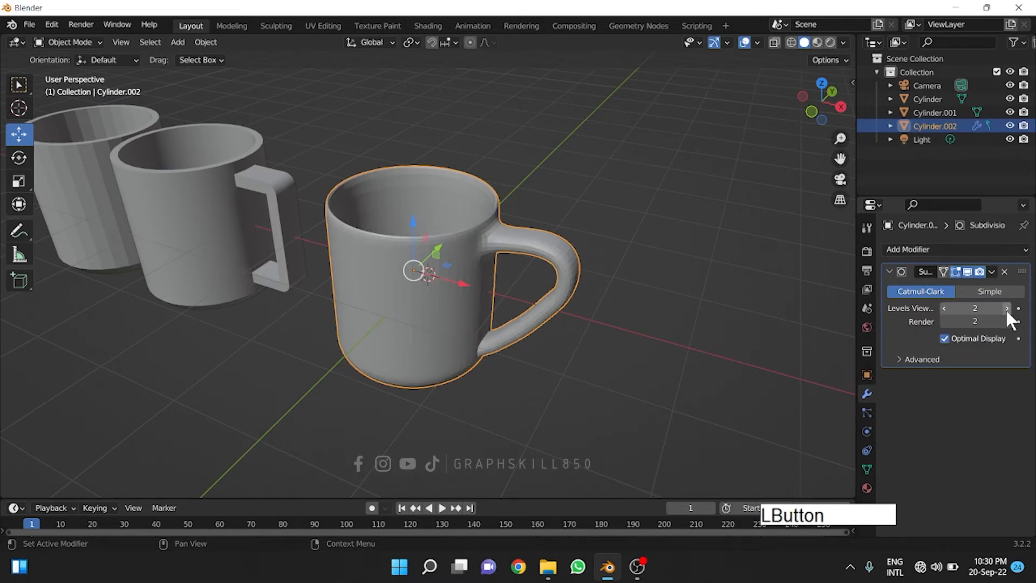
pyautogui.click(1005, 308)
pyautogui.click(1006, 309)
# Shade the curved-handle mug smooth and check its surface from several angles
pyautogui.rightClick(475, 236)
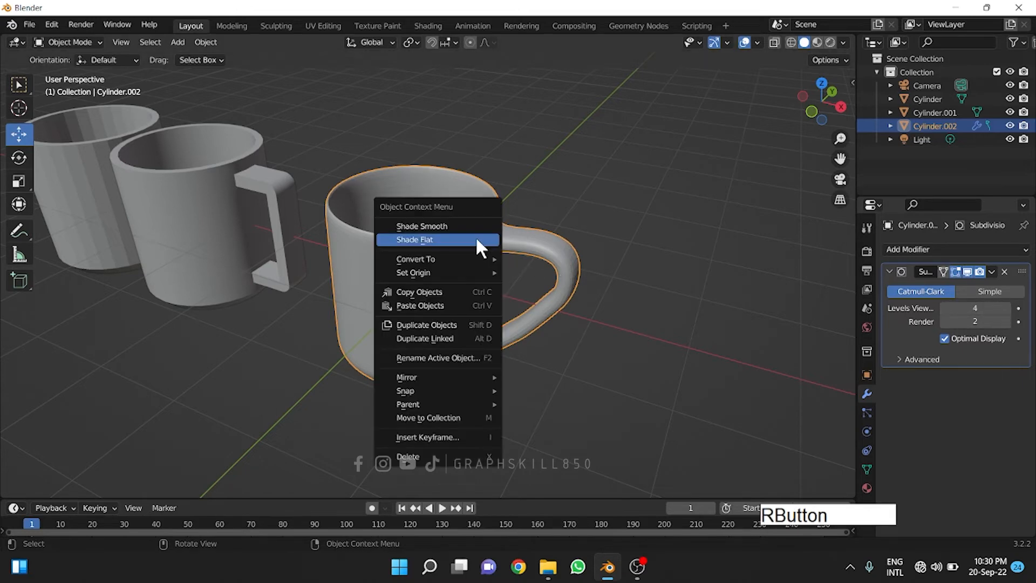
pyautogui.click(442, 225)
pyautogui.moveTo(424, 266); pyautogui.dragTo(409, 396, button='middle')
pyautogui.moveTo(534, 297)
pyautogui.mouseDown(button='middle')
pyautogui.moveTo(461, 280)
pyautogui.moveTo(503, 316)
pyautogui.moveTo(568, 310)
pyautogui.moveTo(539, 284)
pyautogui.mouseUp(button='middle')
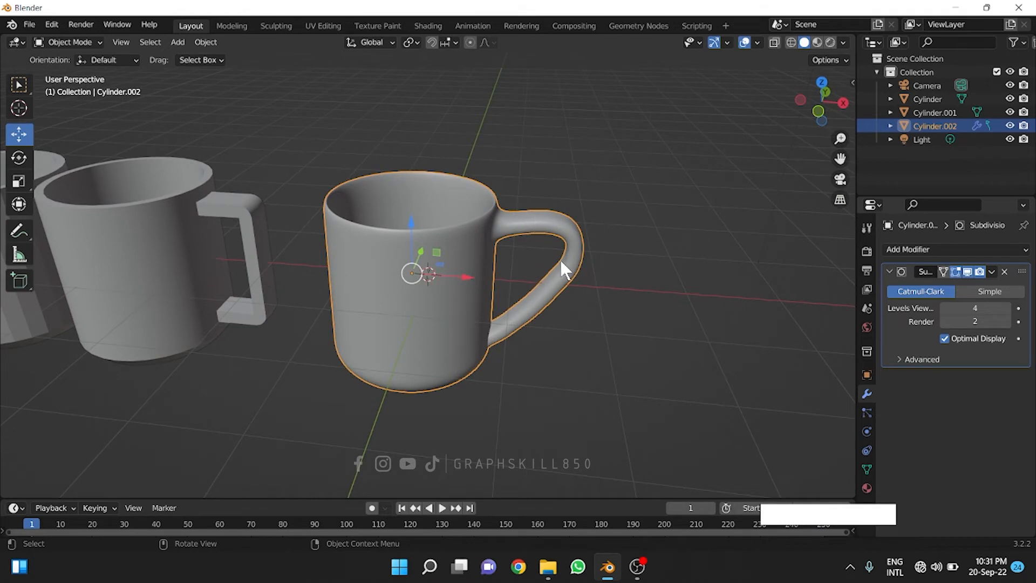
pyautogui.moveTo(493, 312); pyautogui.dragTo(483, 305, button='middle')
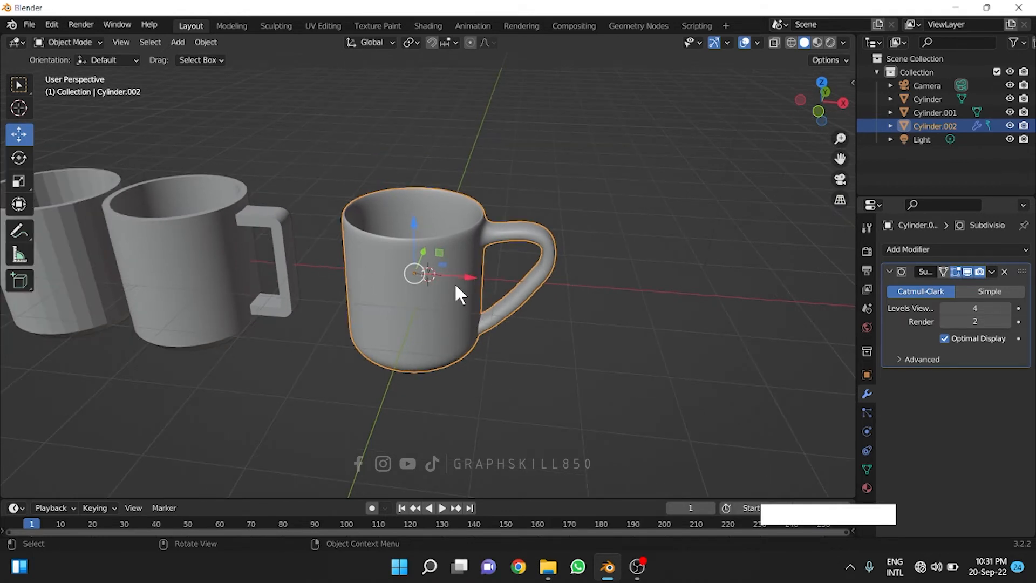
# Move the curved-handle mug outward along the X axis and place the handleless mug at the scene's centre
pyautogui.scroll(-2, 475, 286)
pyautogui.moveTo(481, 276); pyautogui.dragTo(677, 278)
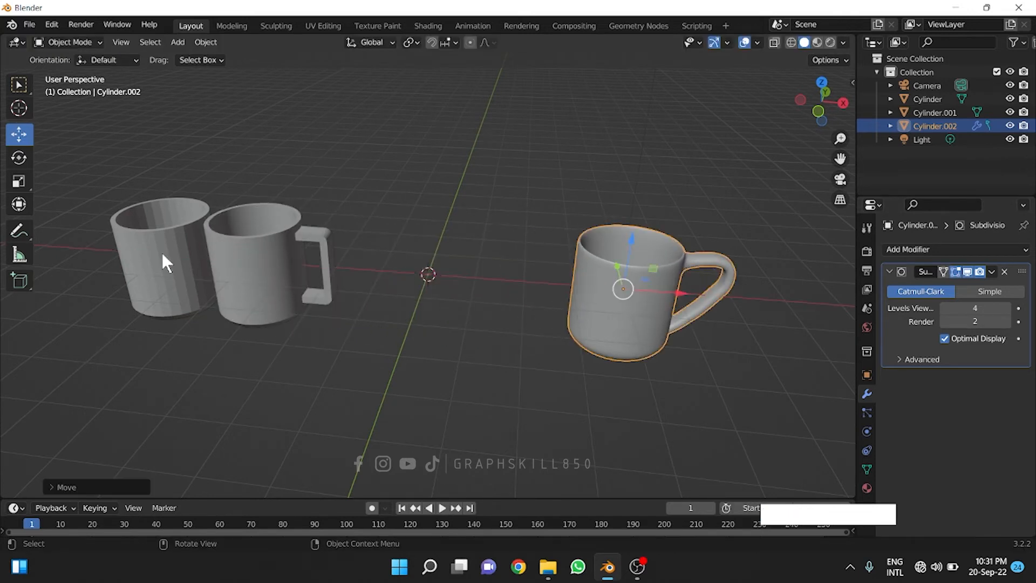
pyautogui.moveTo(215, 254); pyautogui.dragTo(477, 289)
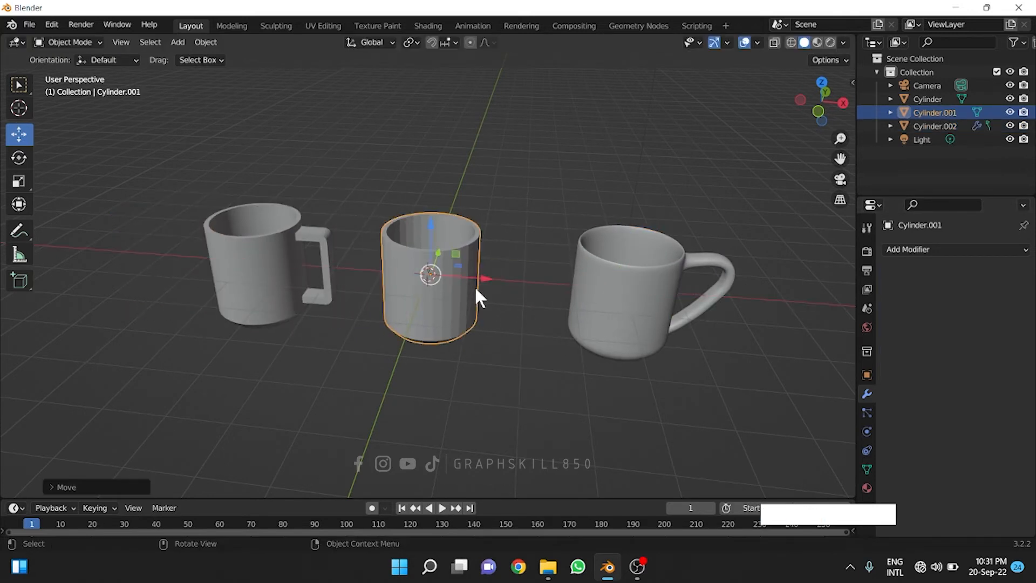
pyautogui.moveTo(453, 285)
pyautogui.mouseDown(button='middle')
pyautogui.moveTo(455, 271)
pyautogui.moveTo(439, 280)
pyautogui.mouseUp(button='middle')
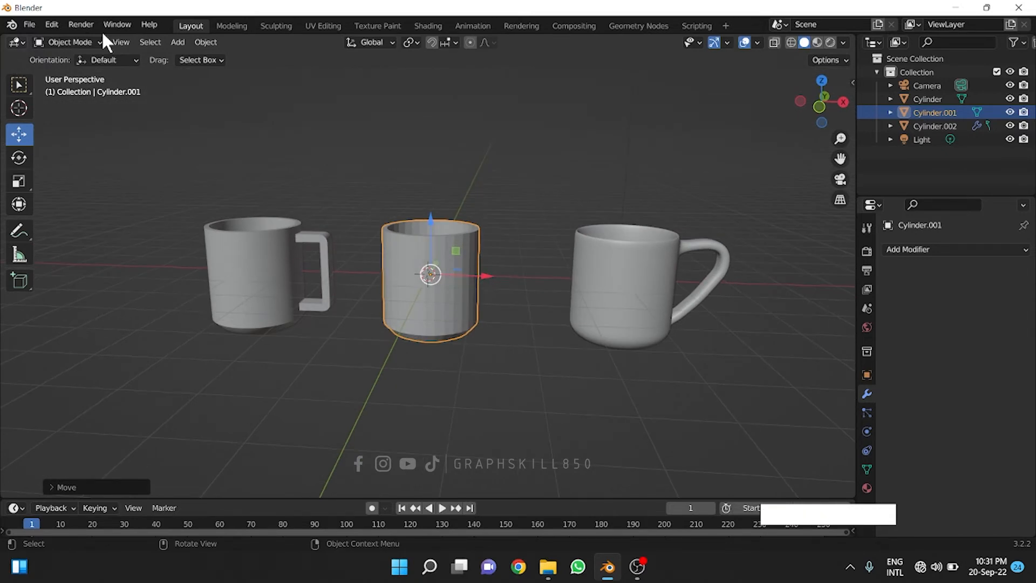
pyautogui.press('Tab')
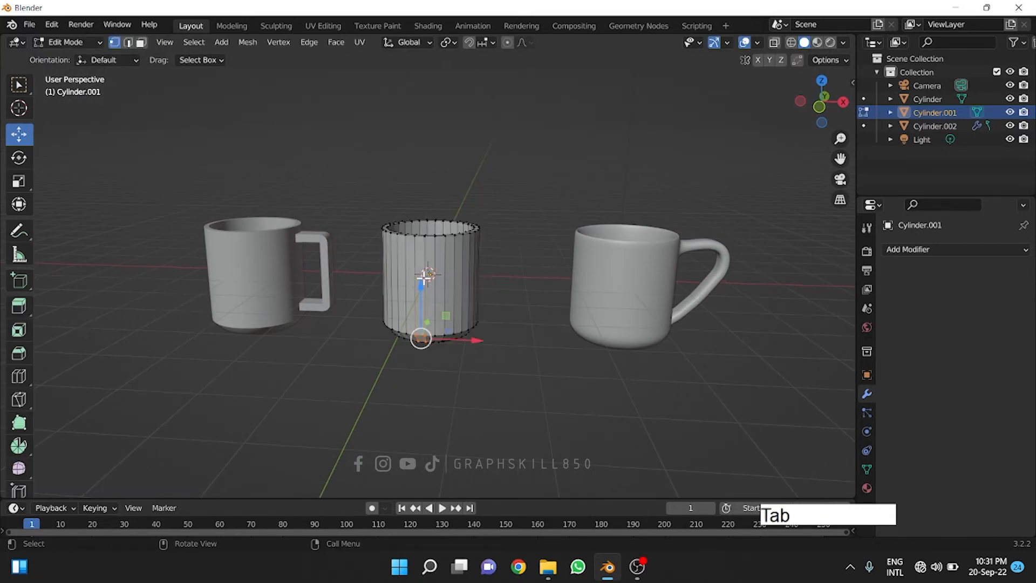
pyautogui.moveTo(423, 278); pyautogui.dragTo(398, 282, button='middle')
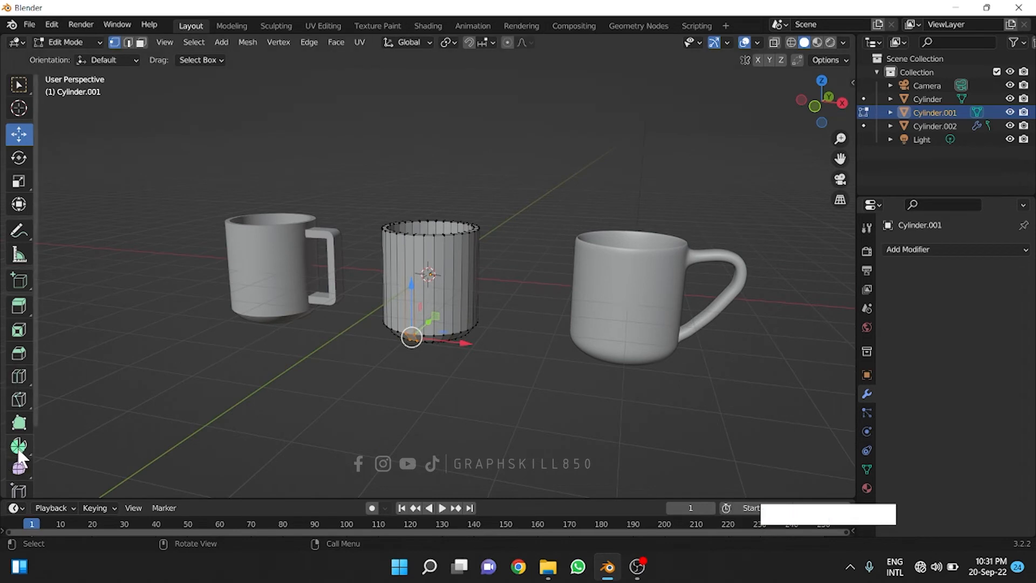
pyautogui.scroll(1, 487, 274)
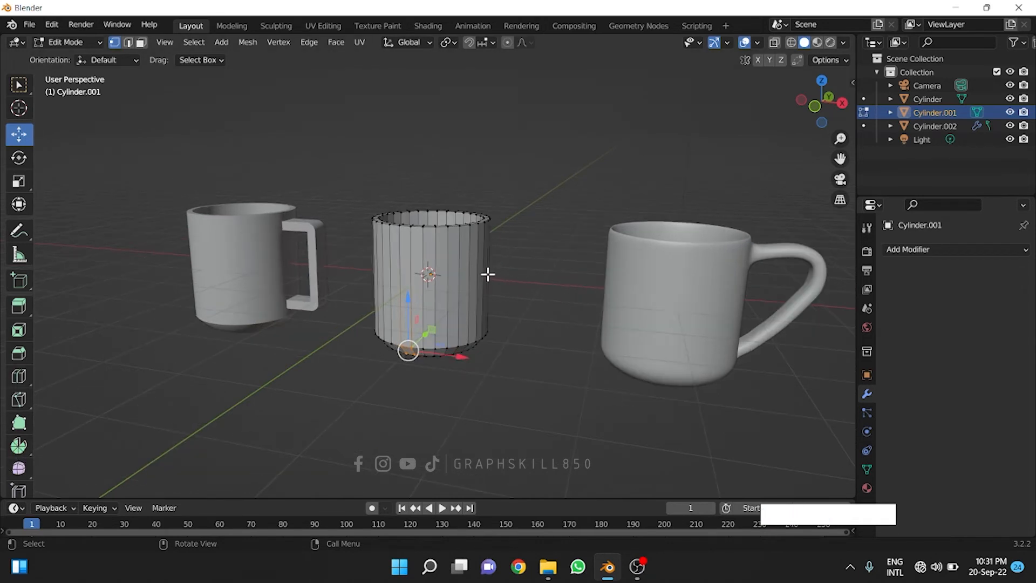
pyautogui.scroll(-3, 240, 269)
pyautogui.click(16, 133)
pyautogui.press('Tab')
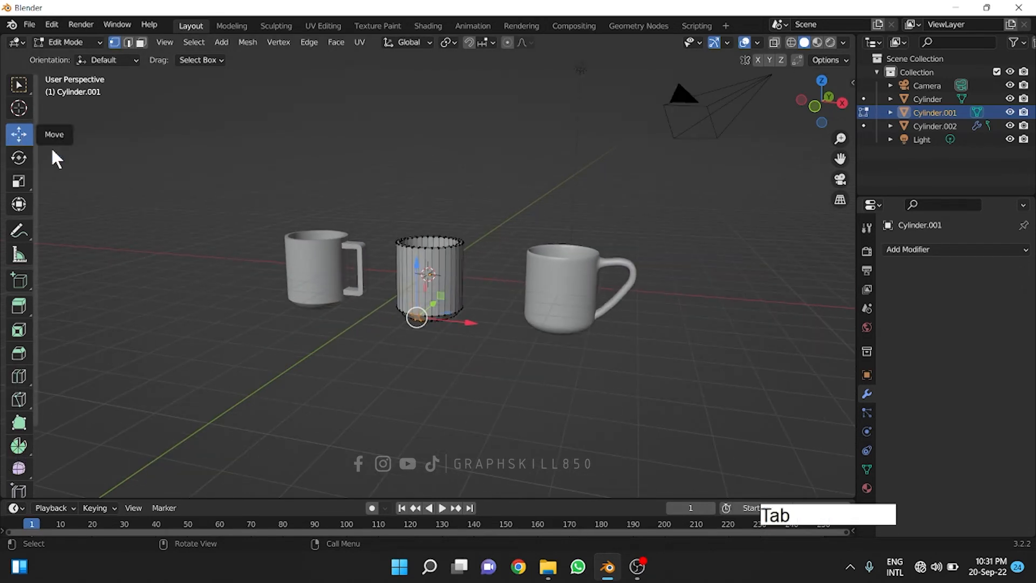
pyautogui.click(318, 249)
pyautogui.press('Tab')
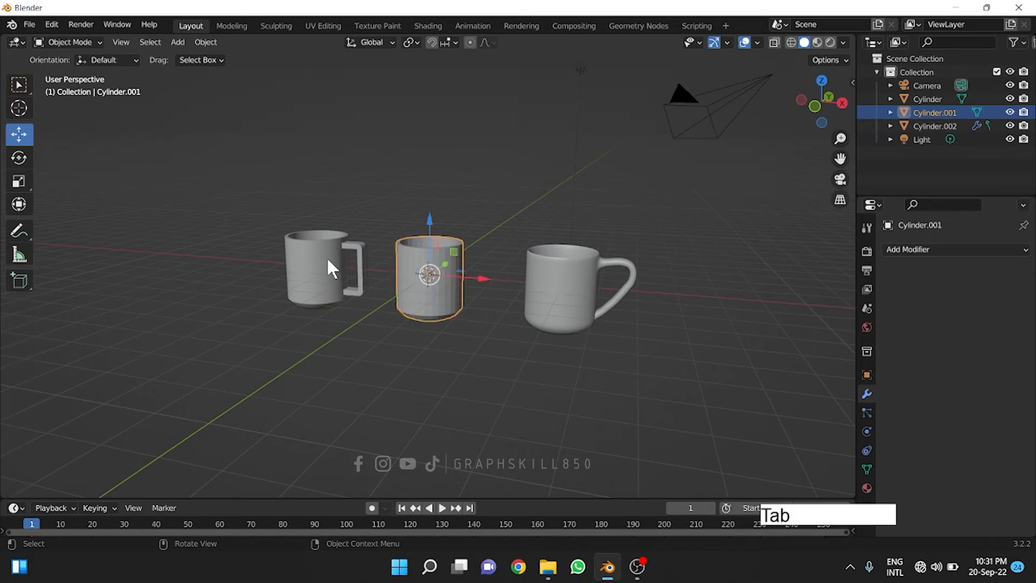
# Move the square-handled mug farther from the centre and place the curved-handle mug beside it, clearing space around the handleless mug
pyautogui.click(326, 257)
pyautogui.moveTo(360, 273); pyautogui.dragTo(270, 265)
pyautogui.click(597, 258)
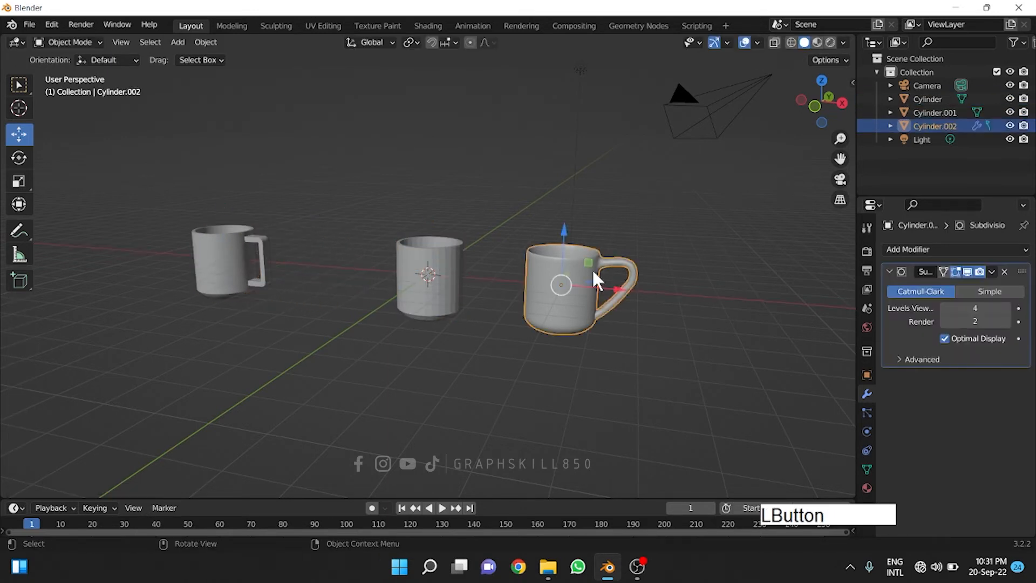
pyautogui.press('g')
pyautogui.click(336, 259)
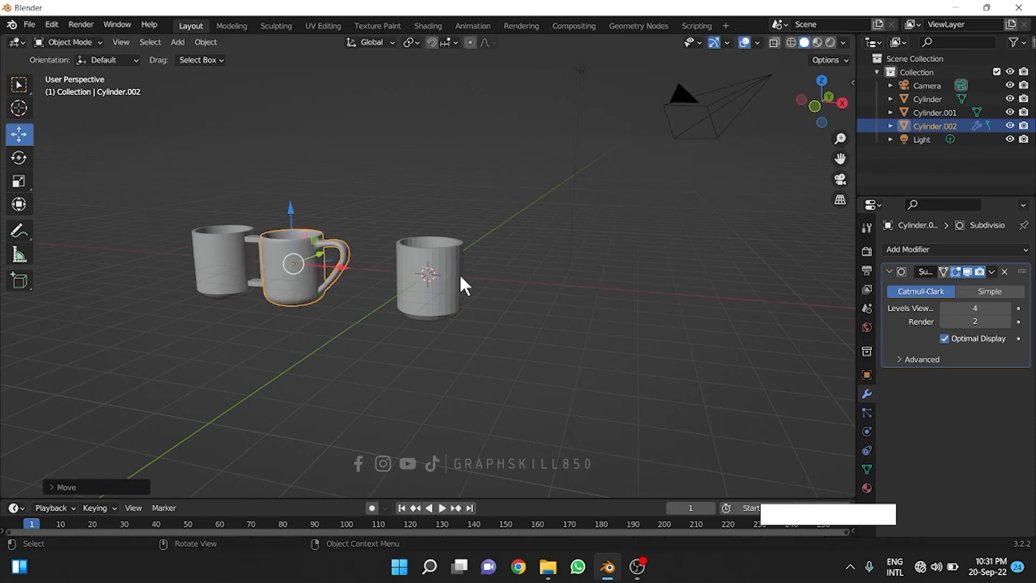
# Enter Edit Mode on the handleless mug and add nine evenly spaced horizontal loop cuts around its wall
pyautogui.scroll(3, 413, 251)
pyautogui.click(415, 258)
pyautogui.press('Tab')
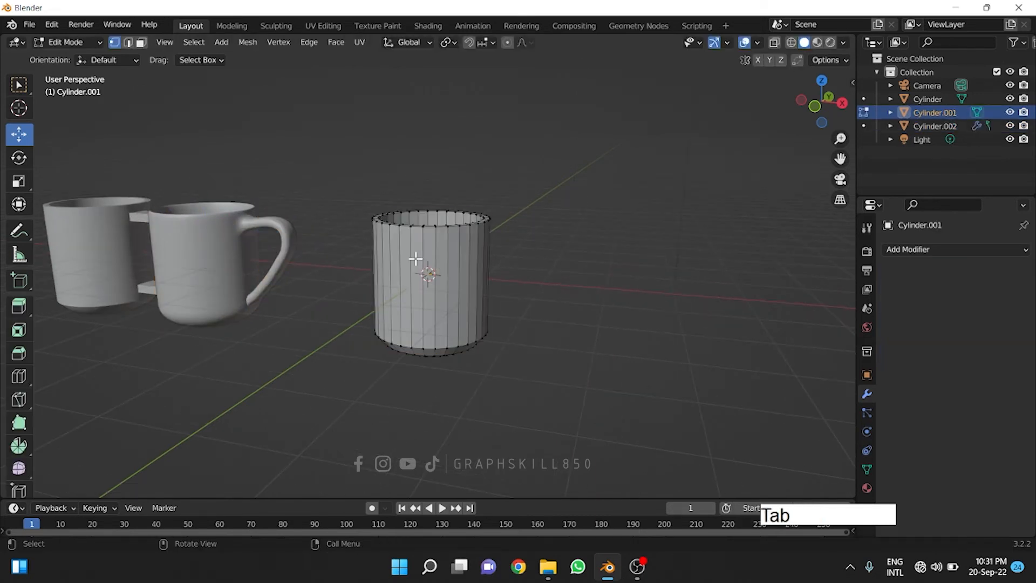
pyautogui.hotkey('ctrl', 'r')
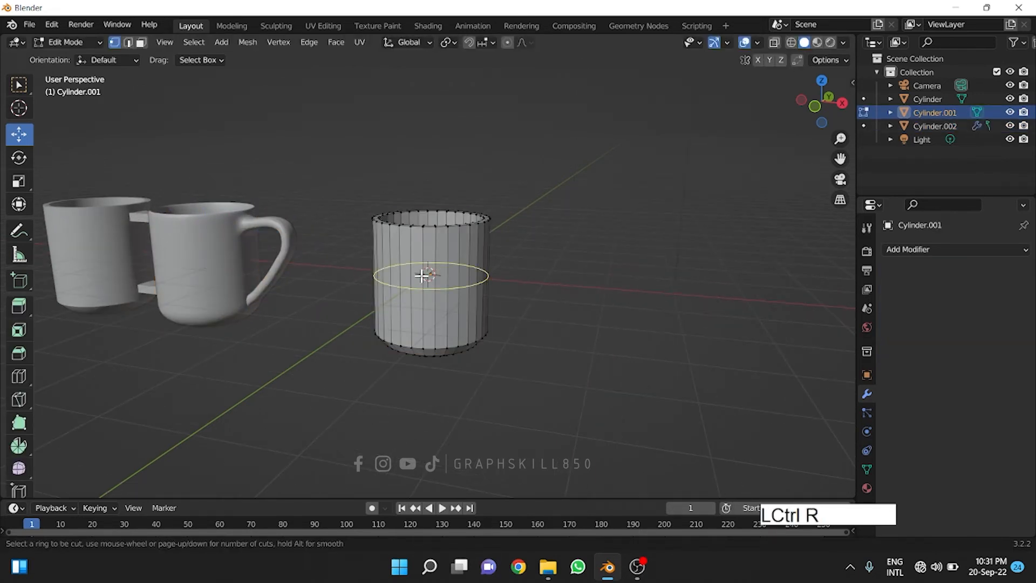
pyautogui.scroll(8, 422, 275)
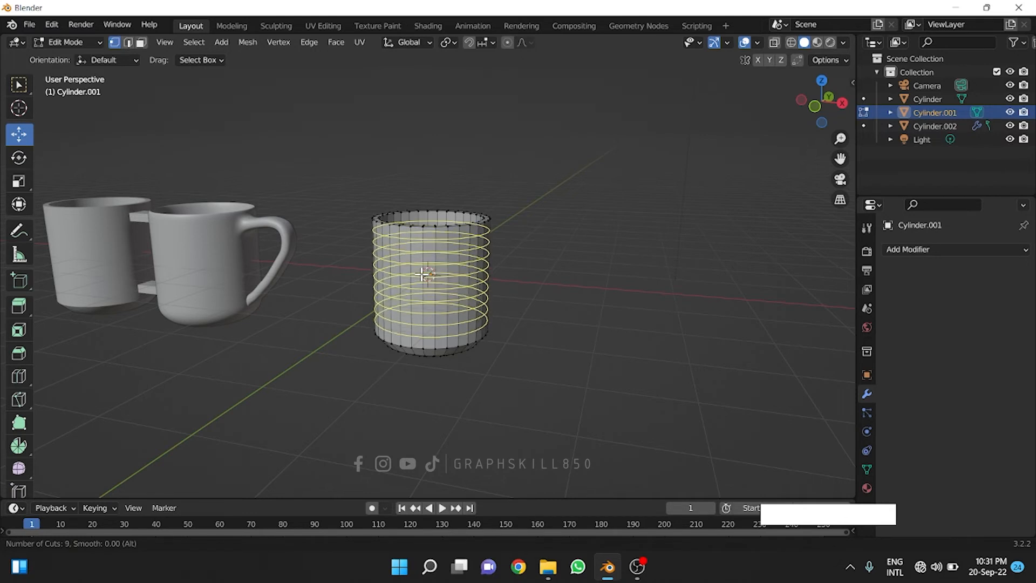
pyautogui.click(422, 275)
pyautogui.rightClick(430, 277)
# Switch to face selection and select two adjacent faces near the rim on the mug's handle side
pyautogui.moveTo(430, 278)
pyautogui.mouseDown(button='middle')
pyautogui.moveTo(371, 292)
pyautogui.moveTo(426, 276)
pyautogui.mouseUp(button='middle')
pyautogui.scroll(3, 459, 264)
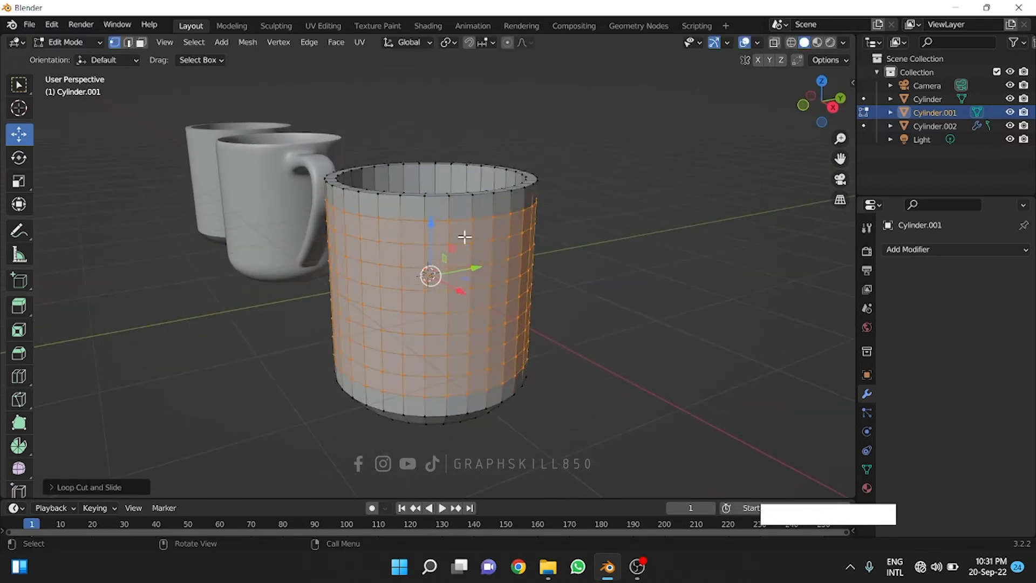
pyautogui.click(142, 41)
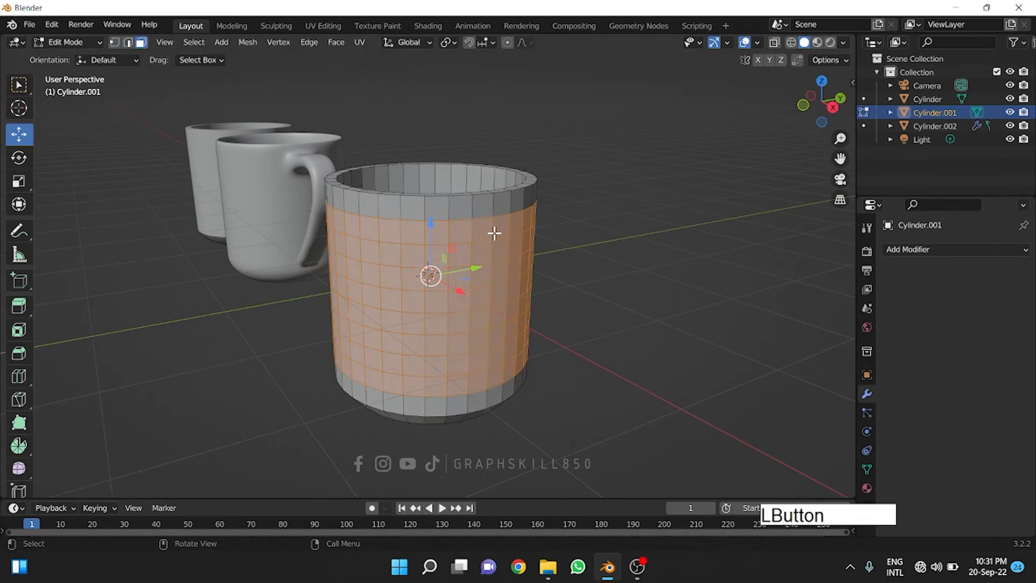
pyautogui.moveTo(494, 233)
pyautogui.mouseDown(button='middle')
pyautogui.moveTo(430, 231)
pyautogui.moveTo(417, 262)
pyautogui.moveTo(468, 266)
pyautogui.moveTo(446, 259)
pyautogui.moveTo(502, 252)
pyautogui.mouseUp(button='middle')
pyautogui.click(435, 238)
pyautogui.keyDown('shift'); pyautogui.click(425, 238); pyautogui.keyUp('shift')
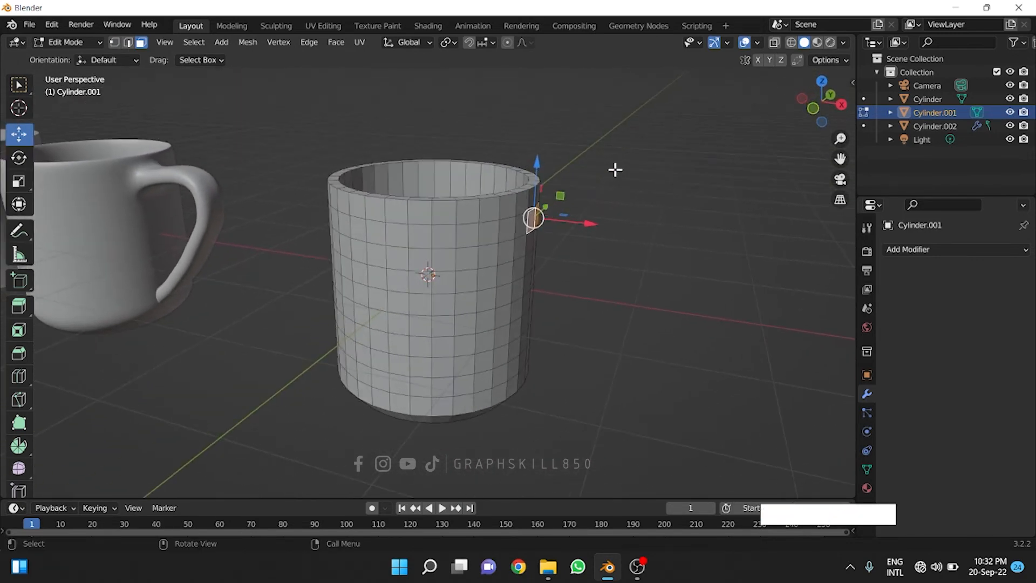
# Try to spin the selected faces about the Z axis in 12 steps, and undo the spin
pyautogui.click(814, 107)
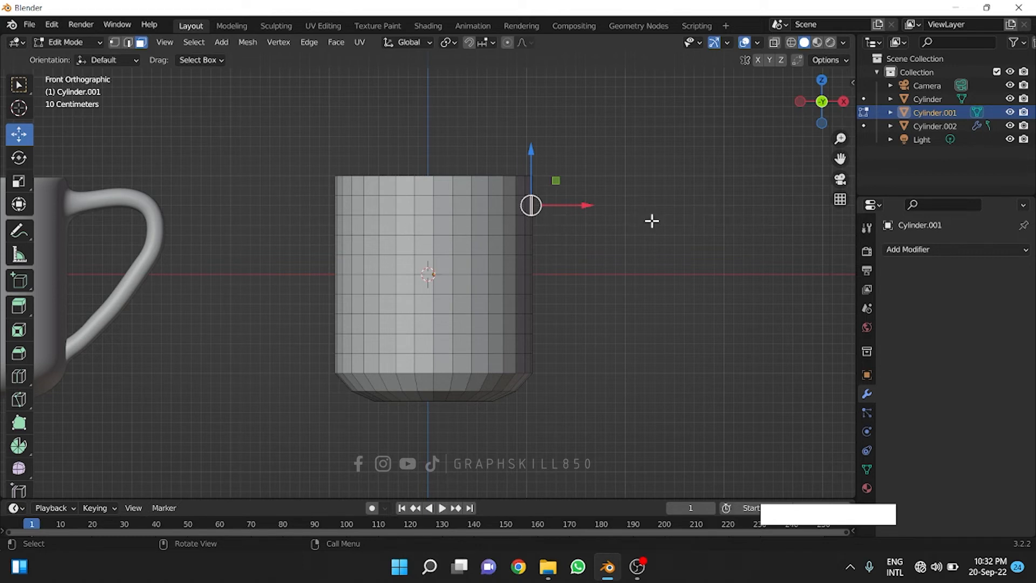
pyautogui.click(16, 449)
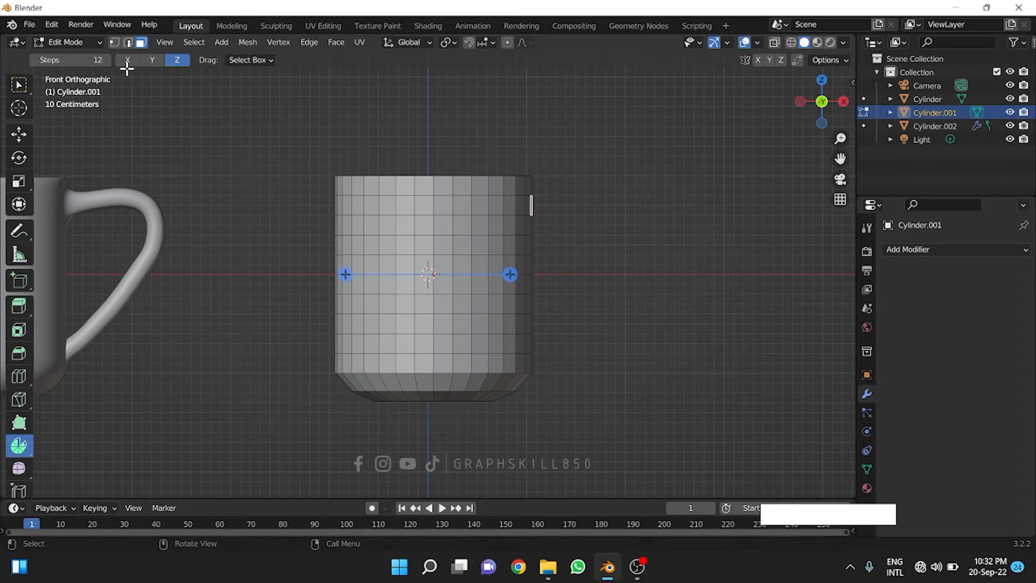
pyautogui.click(508, 274)
pyautogui.moveTo(508, 275); pyautogui.dragTo(389, 278)
pyautogui.moveTo(381, 277); pyautogui.dragTo(370, 370, button='middle')
pyautogui.moveTo(518, 219); pyautogui.dragTo(386, 255)
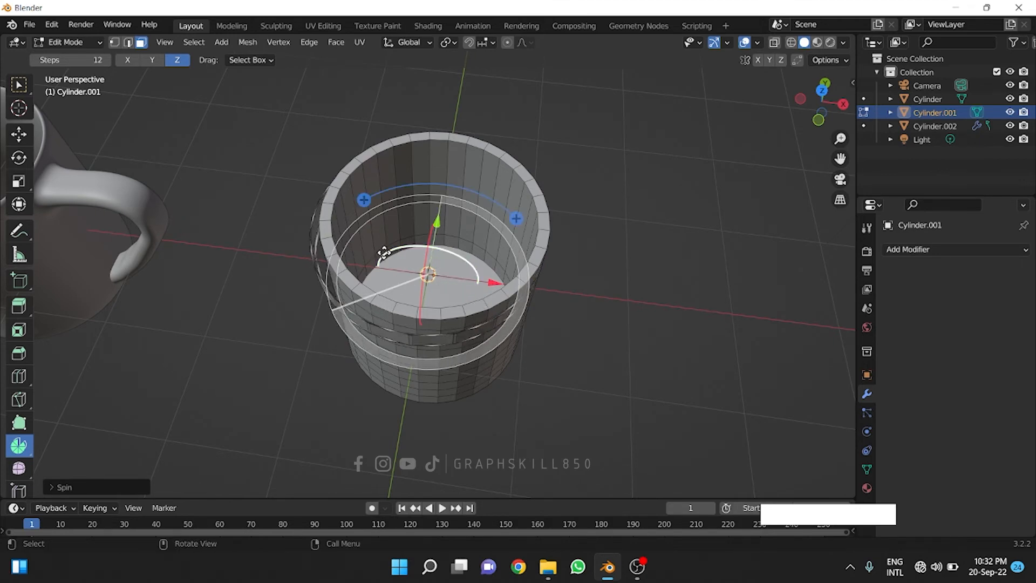
pyautogui.hotkey('ctrl', 'z')
# Extrude the selected faces straight outward from the mug's wall in front view to start the handle
pyautogui.moveTo(516, 219); pyautogui.dragTo(511, 153, button='middle')
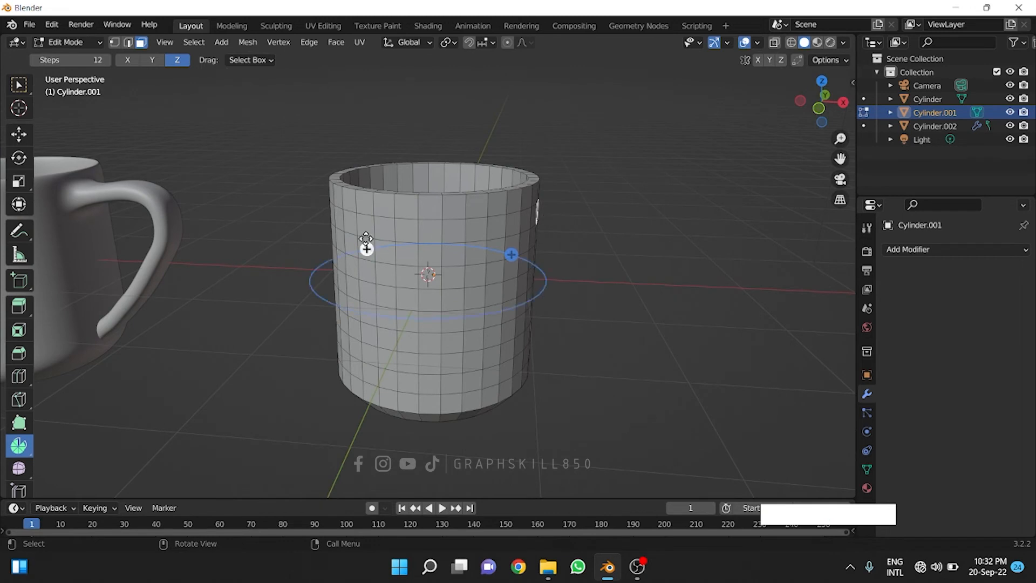
pyautogui.moveTo(529, 212); pyautogui.dragTo(533, 219, button='middle')
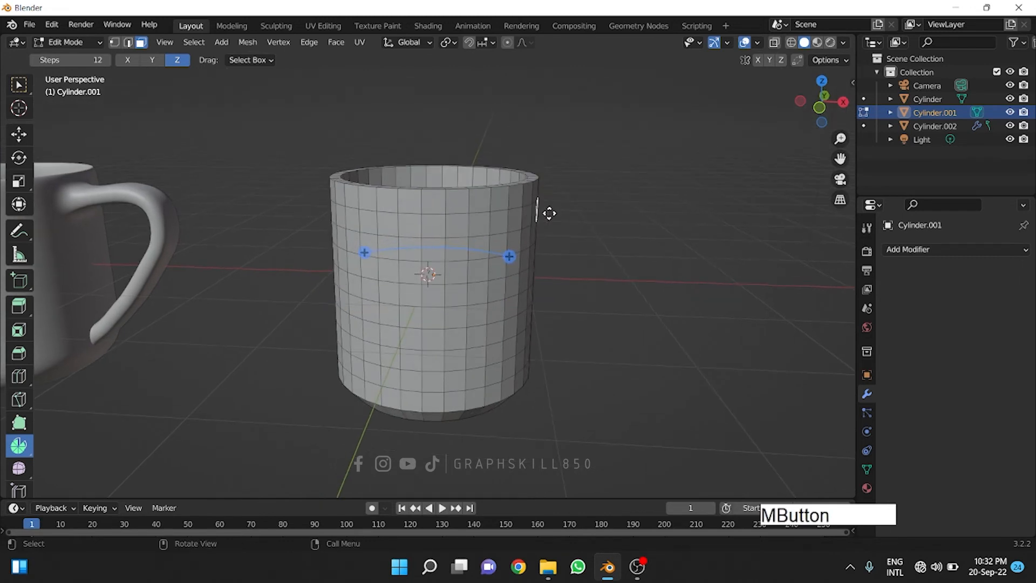
pyautogui.click(820, 106)
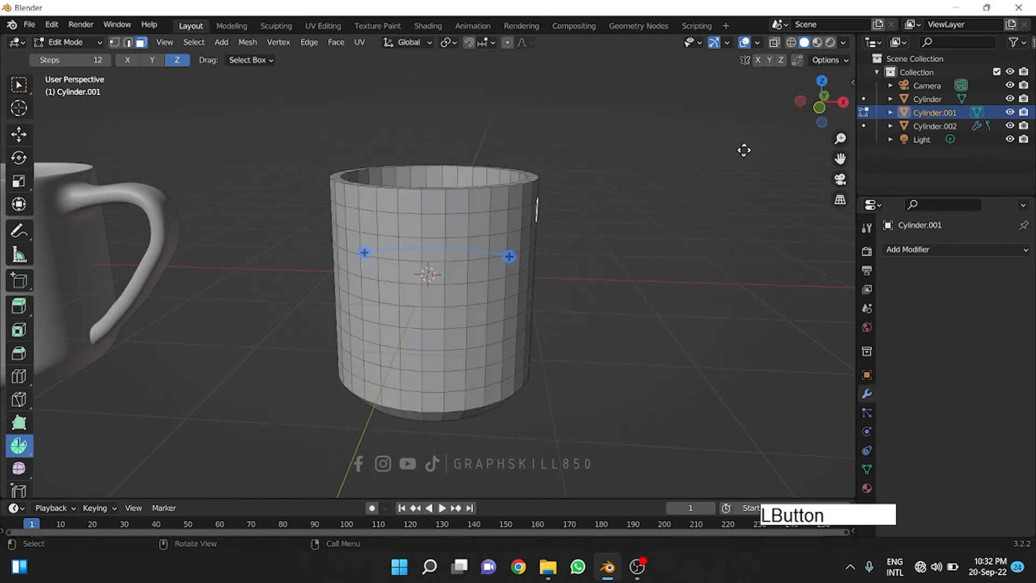
pyautogui.click(817, 108)
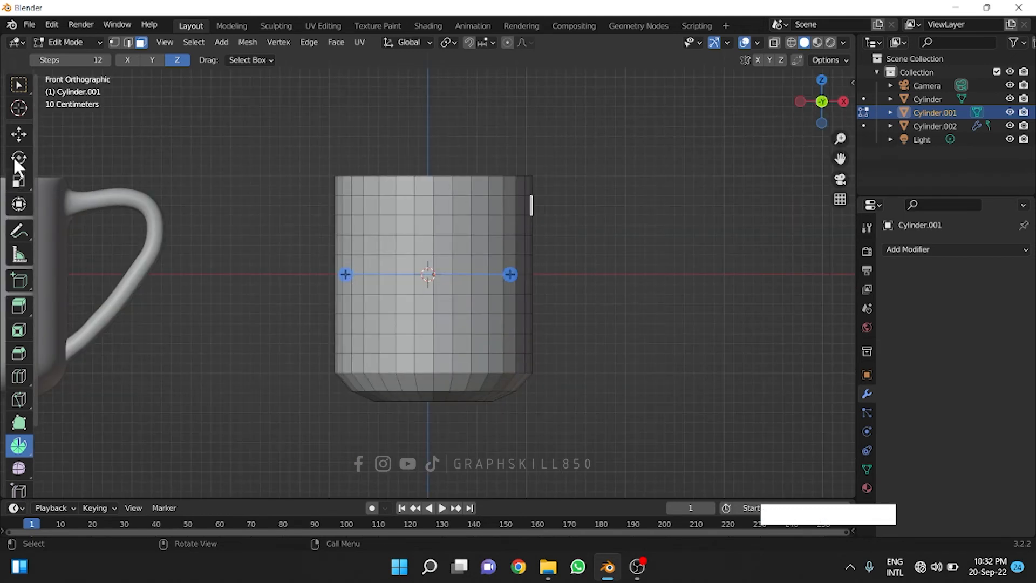
pyautogui.click(18, 134)
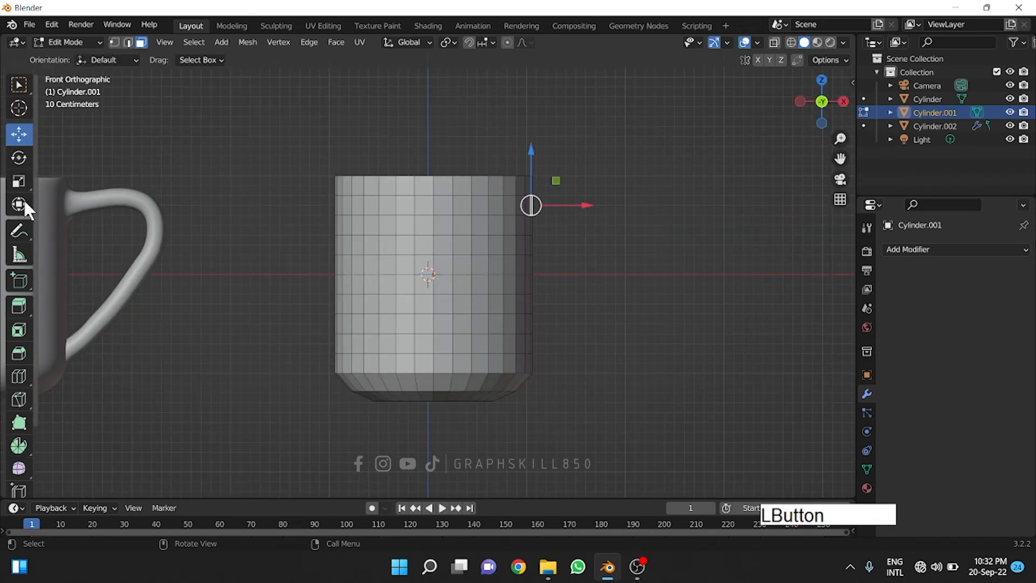
pyautogui.click(19, 305)
pyautogui.moveTo(582, 204); pyautogui.dragTo(639, 204)
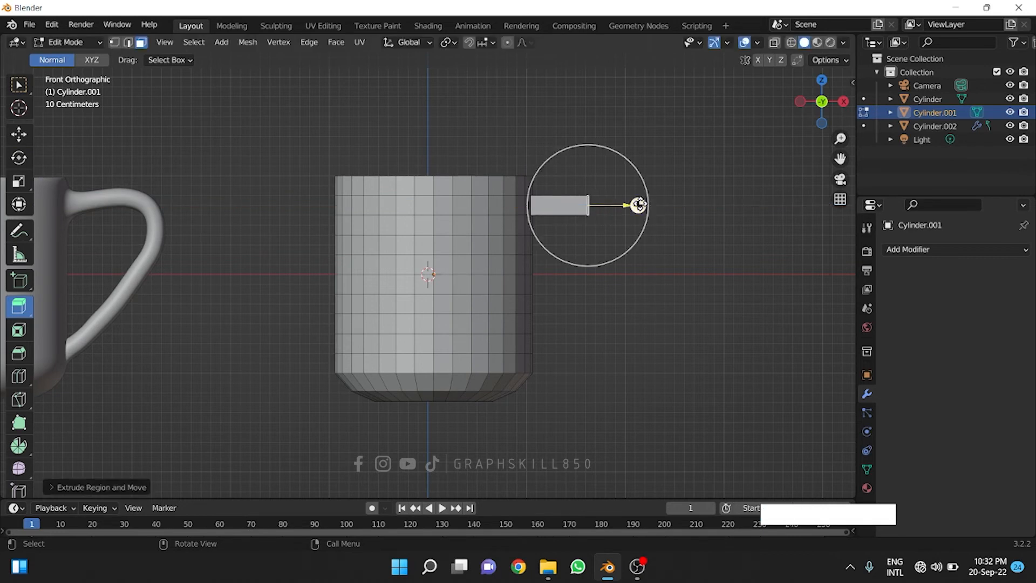
# Spin the handle's end faces a quarter turn downward about the Y axis in 12 steps, with the 3D cursor placed just below them
pyautogui.click(19, 450)
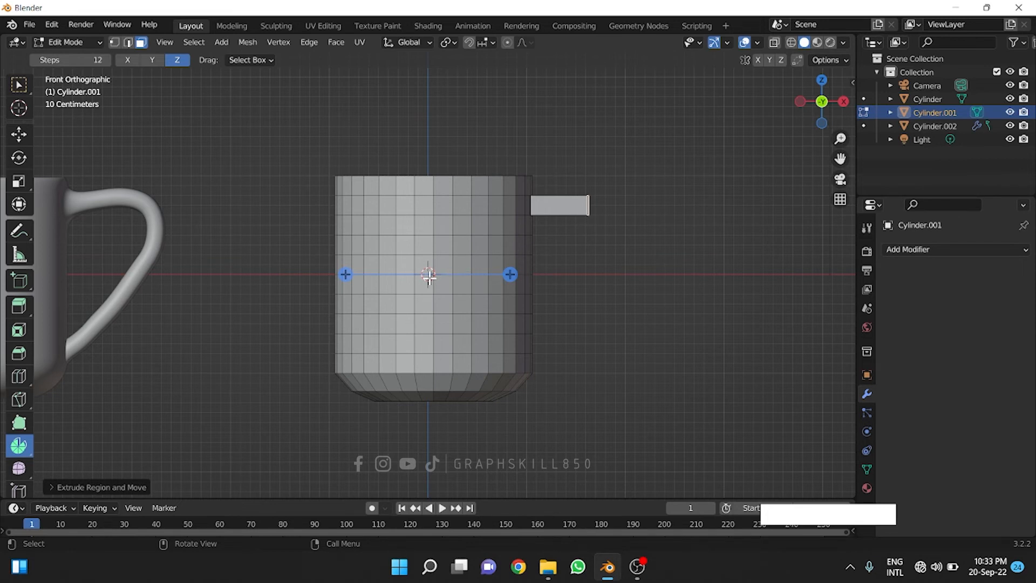
pyautogui.keyDown('shift'); pyautogui.rightClick(586, 221); pyautogui.keyUp('shift')
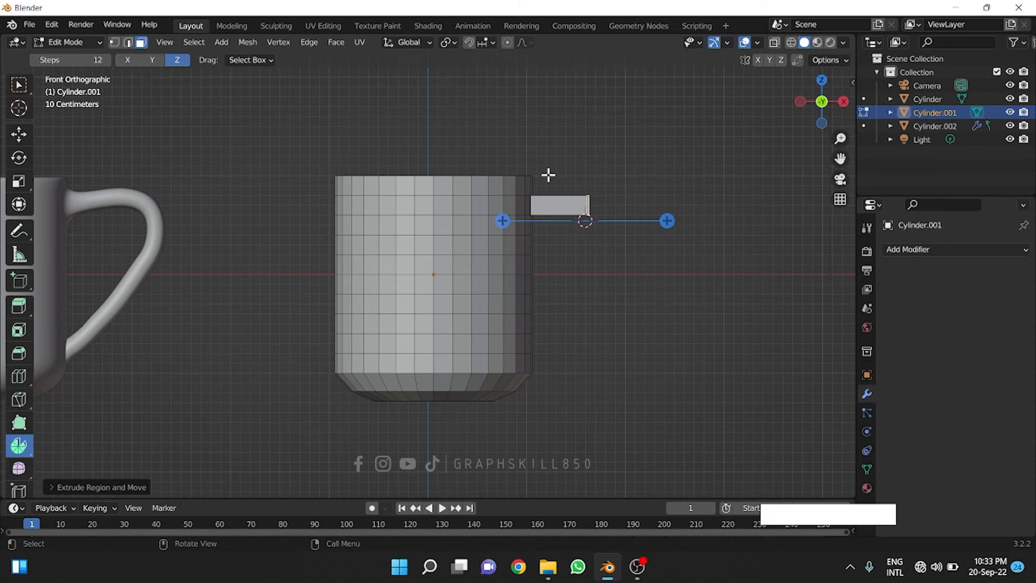
pyautogui.click(130, 60)
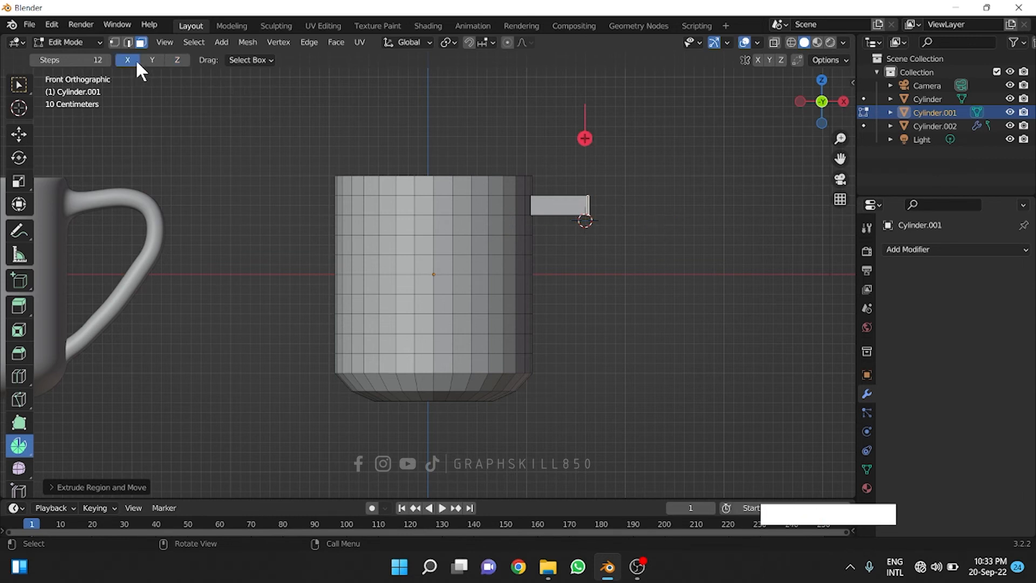
pyautogui.click(152, 60)
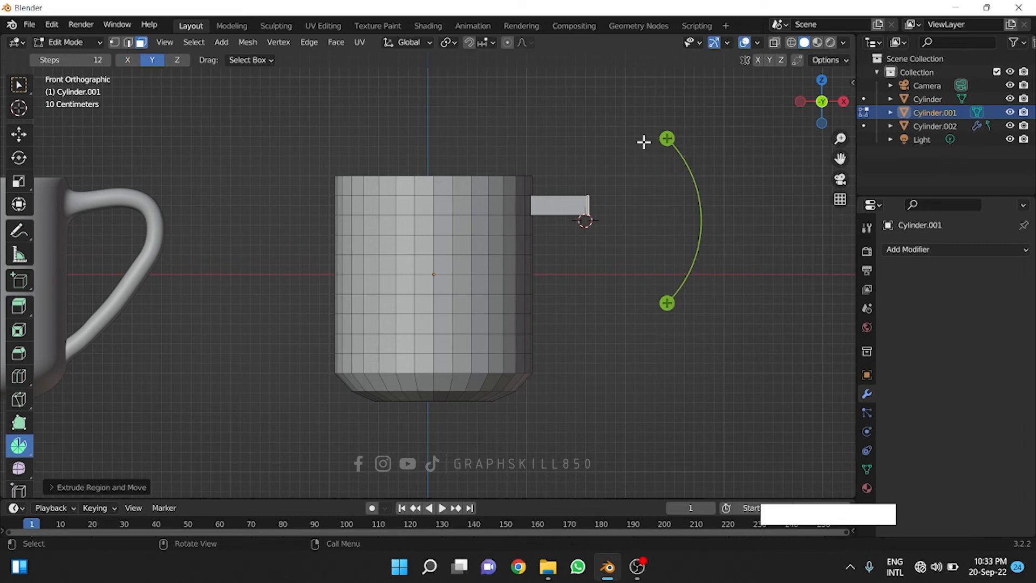
pyautogui.click(128, 59)
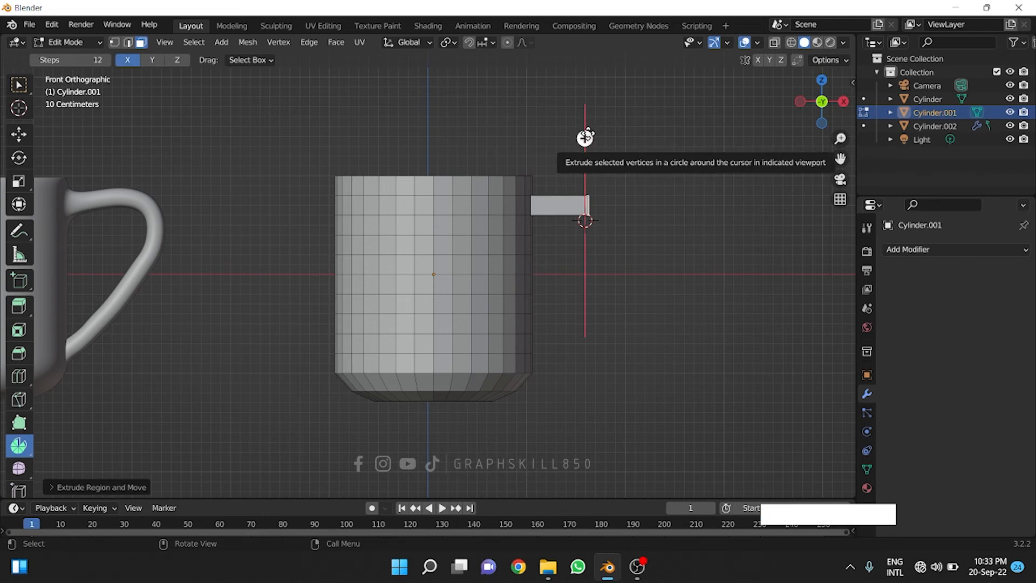
pyautogui.click(159, 61)
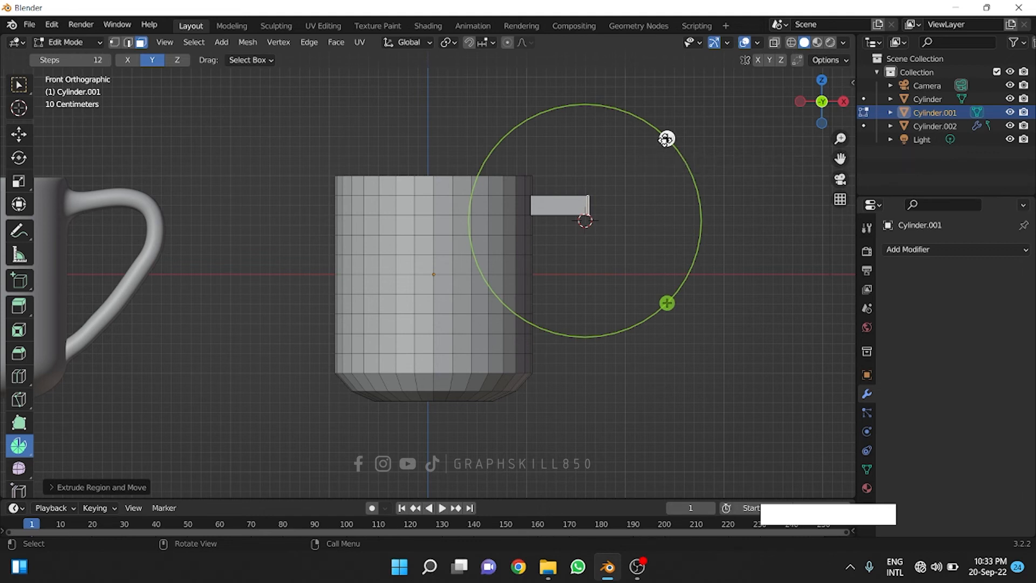
pyautogui.moveTo(666, 139); pyautogui.dragTo(668, 302)
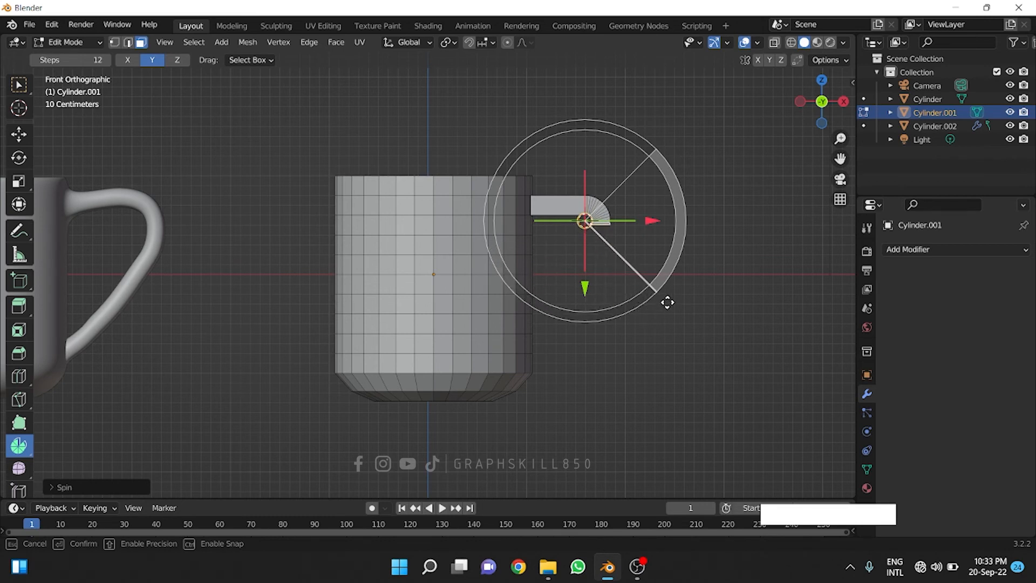
pyautogui.moveTo(668, 302); pyautogui.dragTo(668, 302)
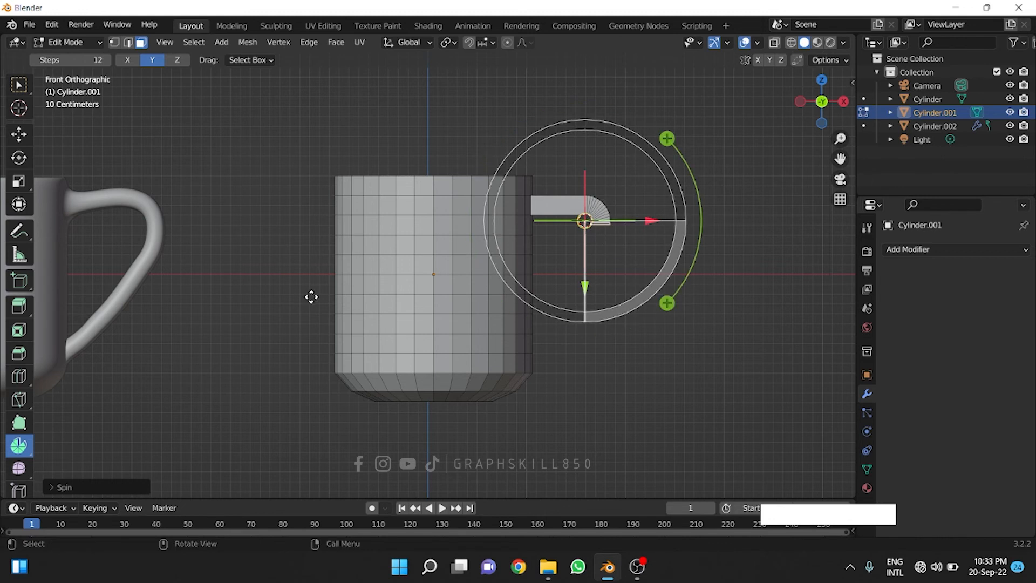
# Extrude the bend's end faces straight down about 1 m to form the vertical part of the handle
pyautogui.click(23, 131)
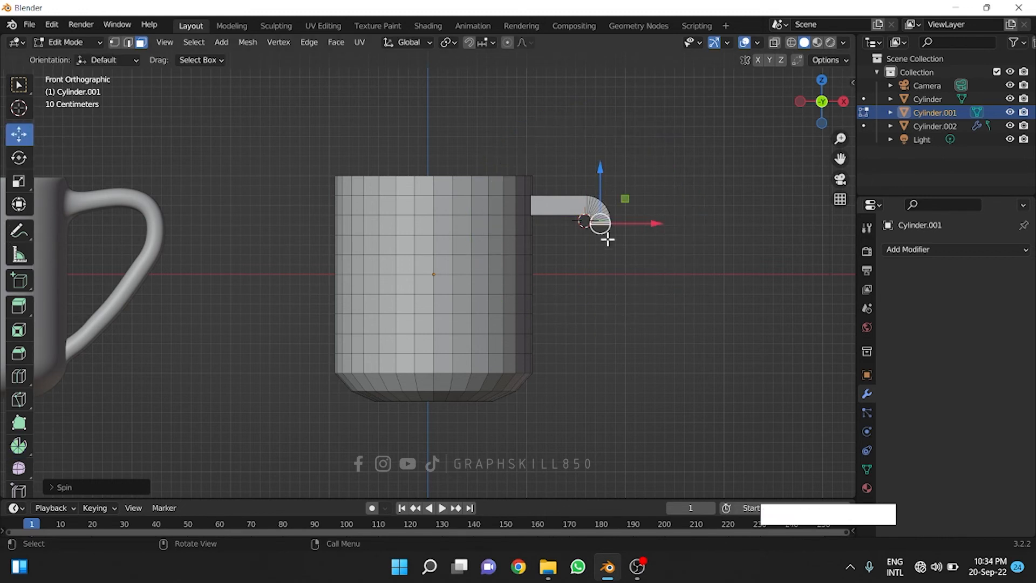
pyautogui.press('e')
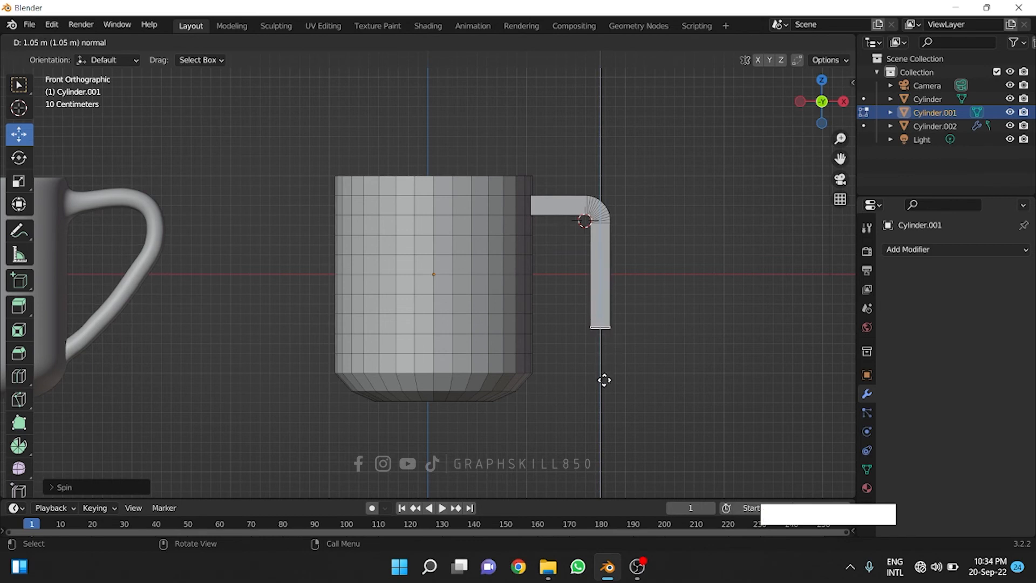
pyautogui.click(604, 376)
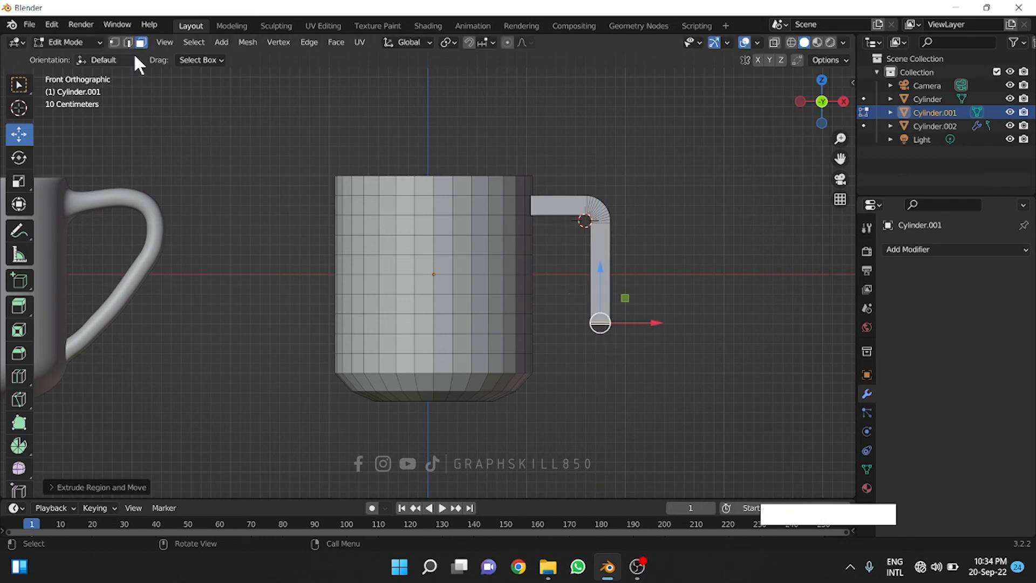
# Try to spin the handle's lower end faces about the Y axis with the 3D cursor still at the upper bend, and undo the spin
pyautogui.click(19, 447)
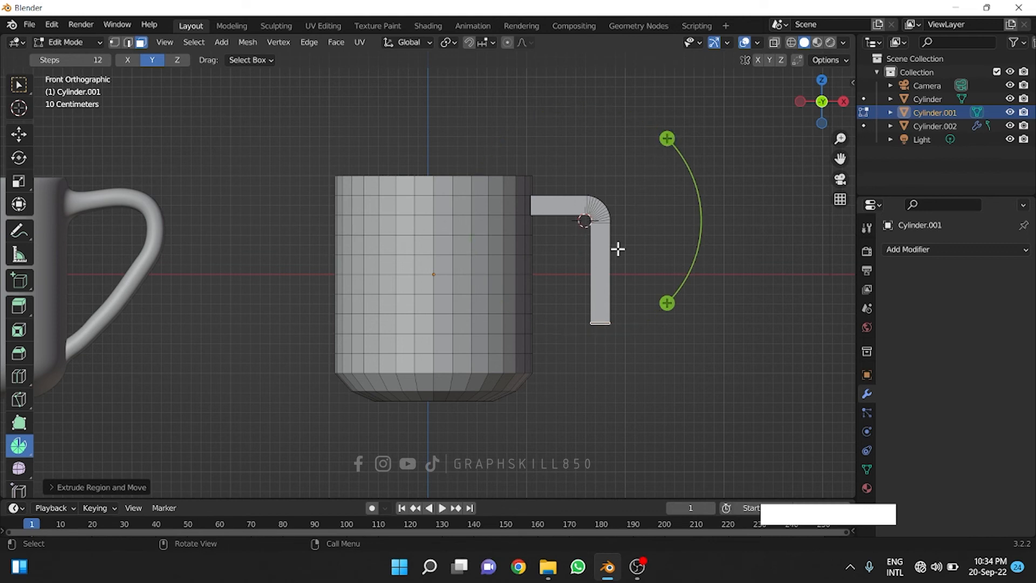
pyautogui.moveTo(669, 134); pyautogui.dragTo(702, 178)
pyautogui.moveTo(548, 331); pyautogui.dragTo(486, 330, button='middle')
pyautogui.scroll(4, 574, 240)
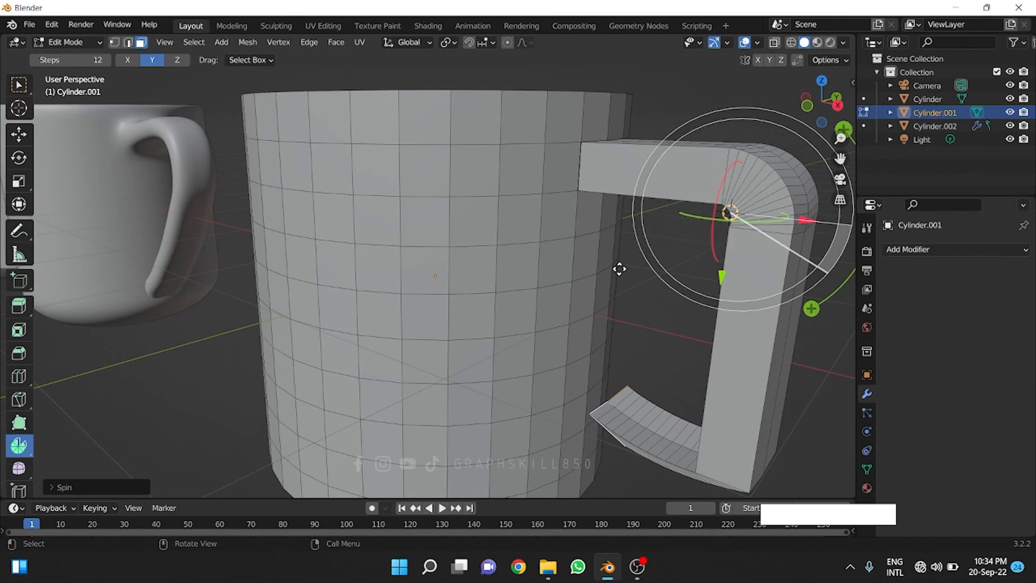
pyautogui.scroll(-2, 620, 268)
pyautogui.moveTo(624, 354); pyautogui.dragTo(670, 358, button='middle')
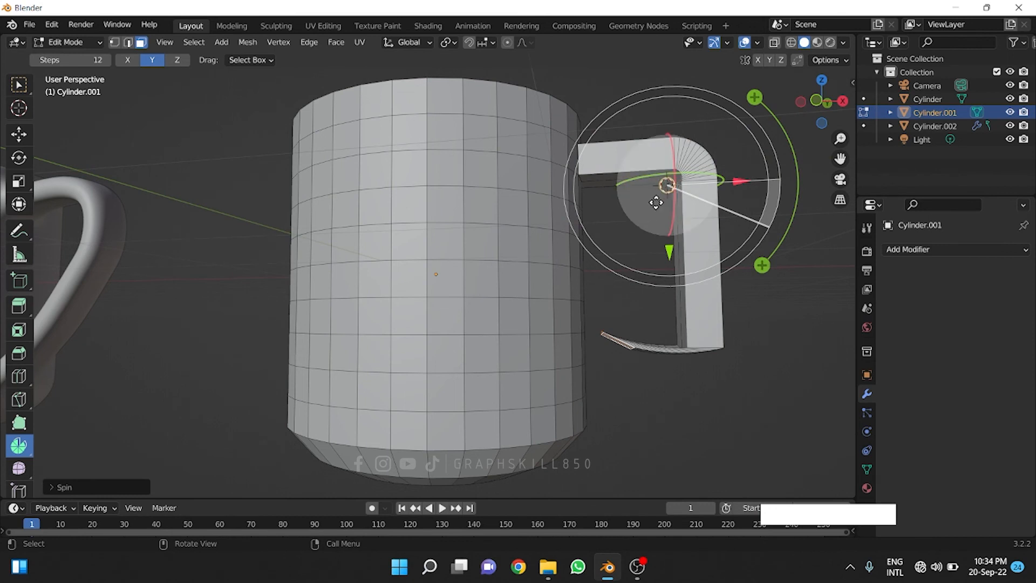
pyautogui.click(816, 99)
pyautogui.hotkey('ctrl', 'z')
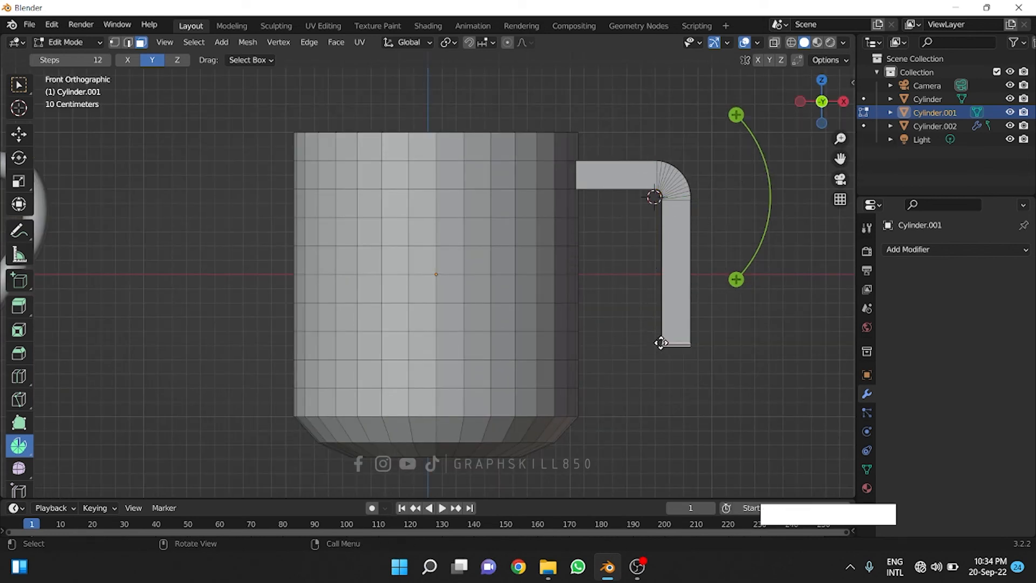
# Place the 3D cursor at the handle's lower inner corner and spin the end faces a quarter turn toward the mug about Y
pyautogui.press('shift')
pyautogui.keyDown('shift'); pyautogui.rightClick(656, 342); pyautogui.keyUp('shift')
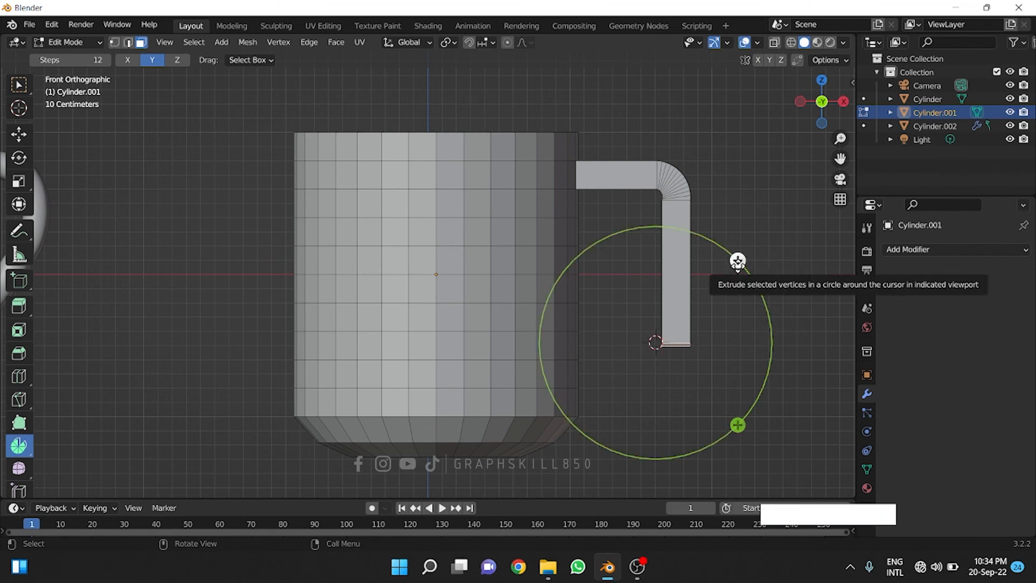
pyautogui.moveTo(737, 261); pyautogui.dragTo(678, 366)
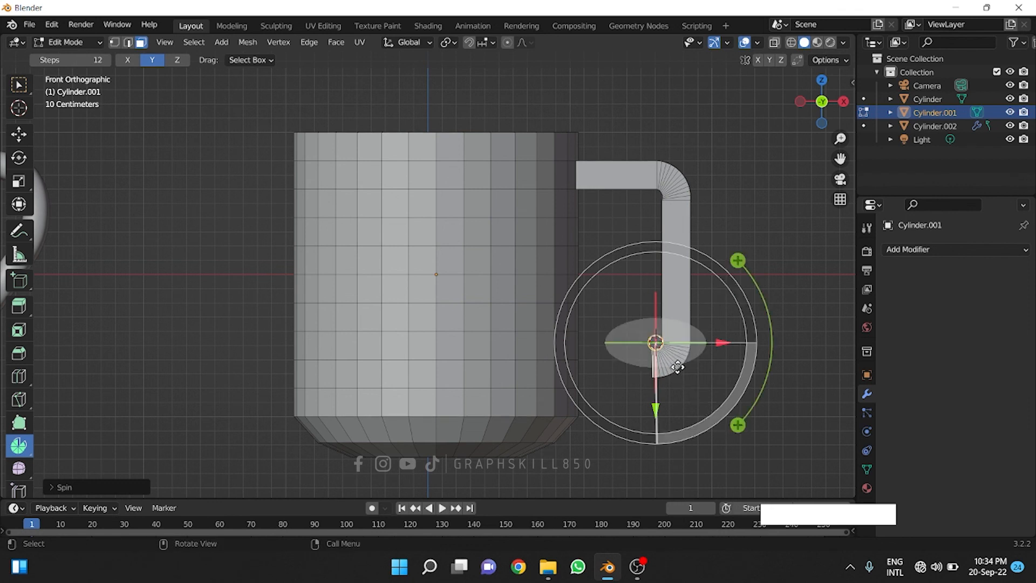
# Move the handle's end faces toward the mug along X, extrude them about 0.14 m up to the wall, and return to Object Mode
pyautogui.click(18, 135)
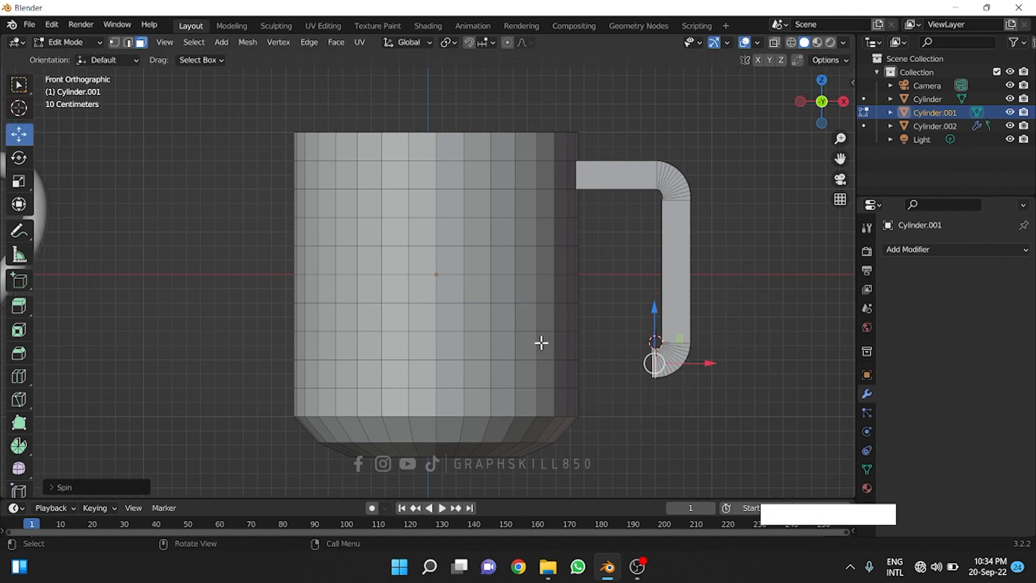
pyautogui.moveTo(678, 365); pyautogui.dragTo(620, 370)
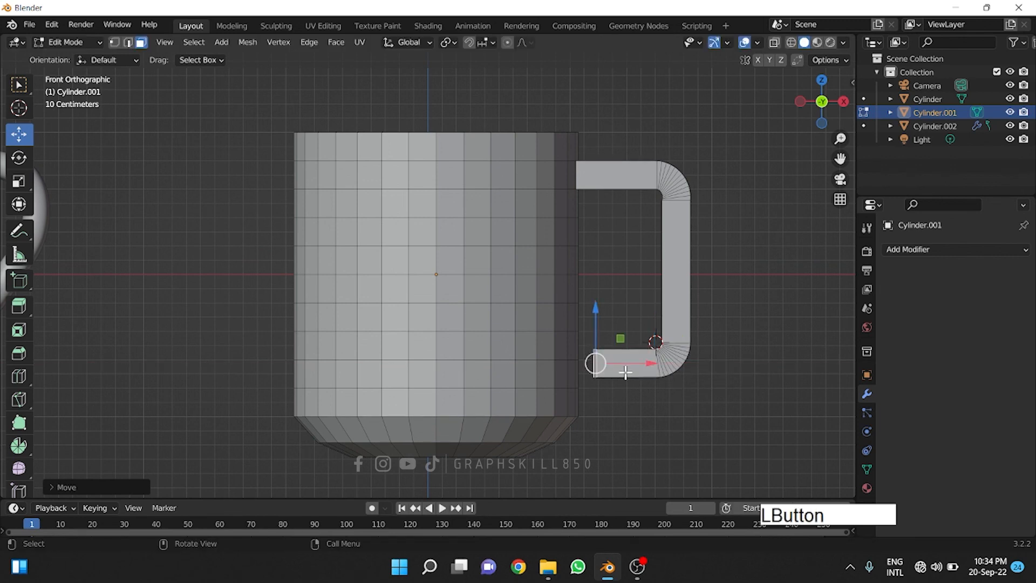
pyautogui.press('e')
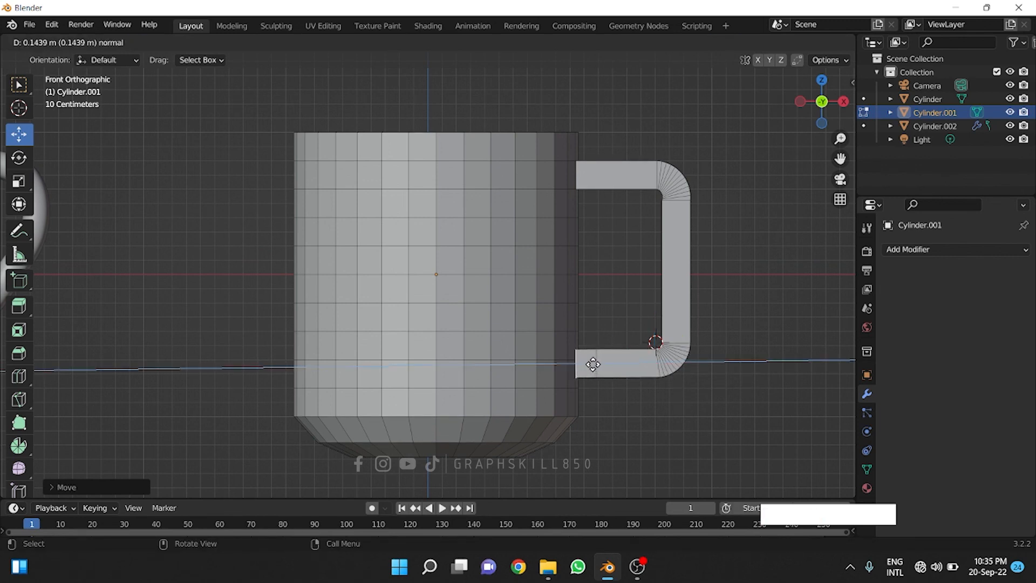
pyautogui.click(592, 363)
pyautogui.moveTo(593, 363); pyautogui.dragTo(457, 385, button='middle')
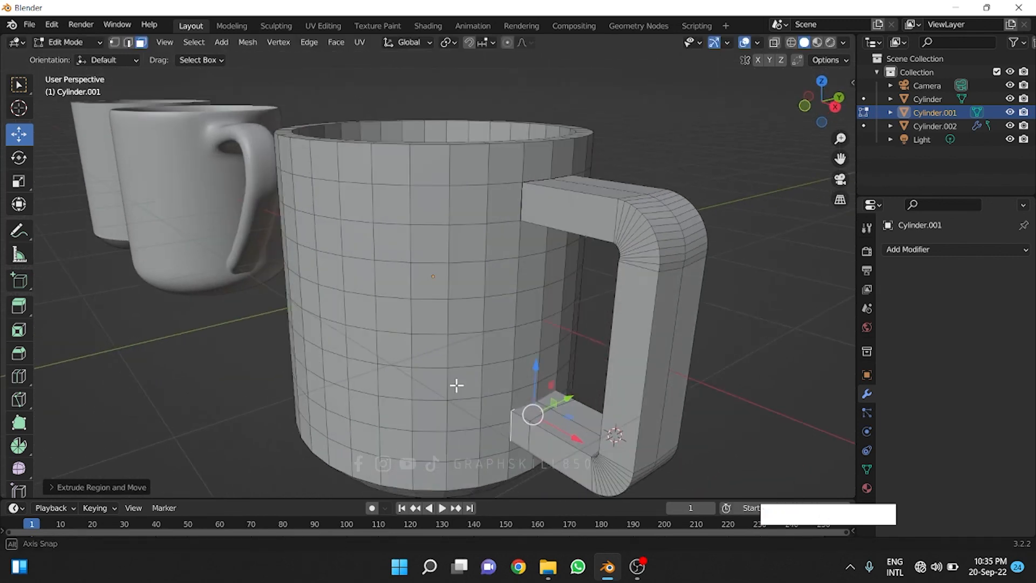
pyautogui.moveTo(533, 415); pyautogui.dragTo(555, 416)
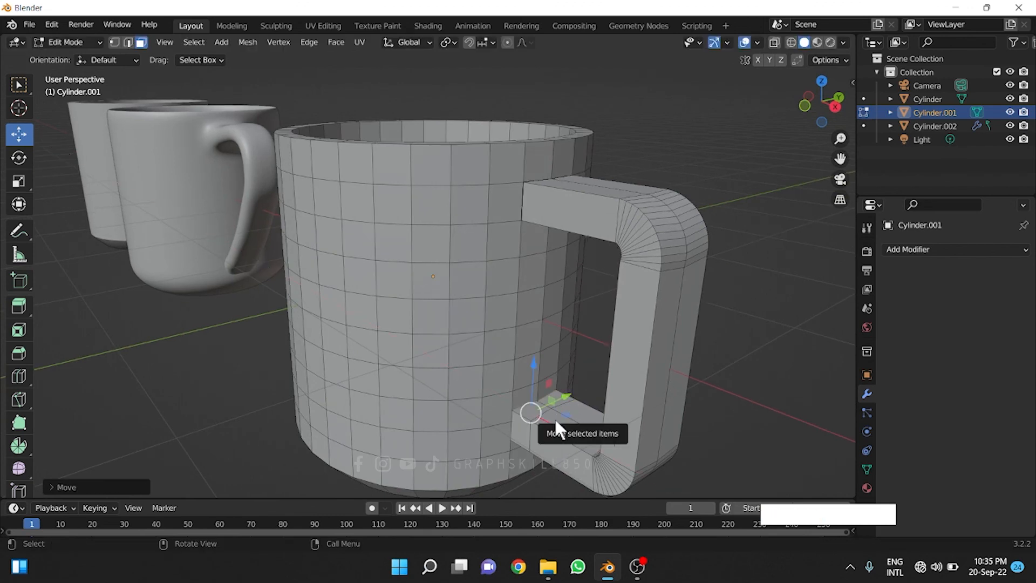
pyautogui.press('Tab')
pyautogui.scroll(-3, 647, 281)
pyautogui.moveTo(649, 284); pyautogui.dragTo(564, 303, button='middle')
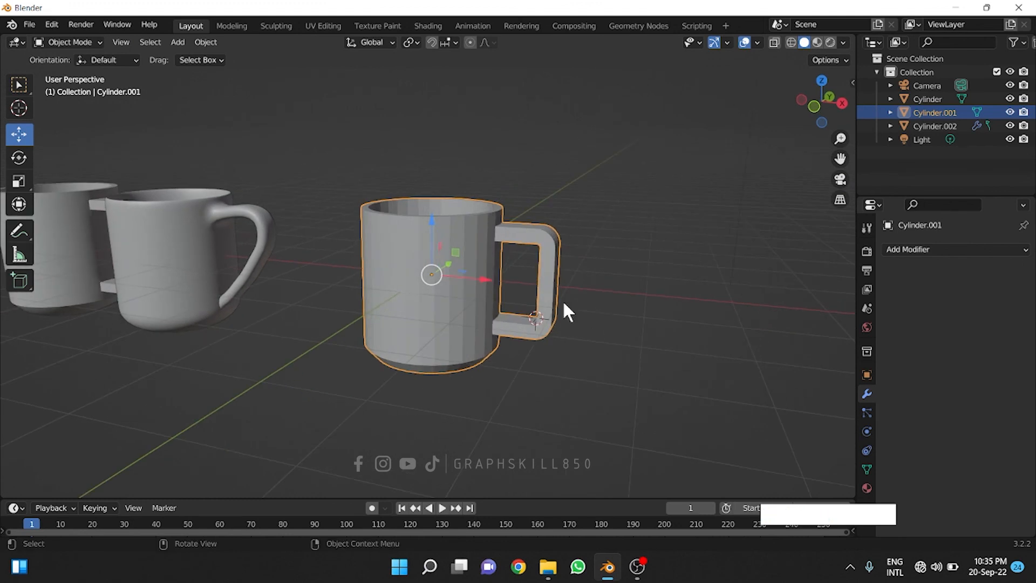
# Line the mugs up along X with the new rounded-corner mug between the square-handled and curved-handled ones, and select the middle mug
pyautogui.scroll(-2, 565, 303)
pyautogui.click(268, 254)
pyautogui.moveTo(288, 259); pyautogui.dragTo(646, 337)
pyautogui.click(150, 259)
pyautogui.moveTo(183, 271); pyautogui.dragTo(330, 305)
pyautogui.moveTo(329, 305); pyautogui.dragTo(439, 331, button='middle')
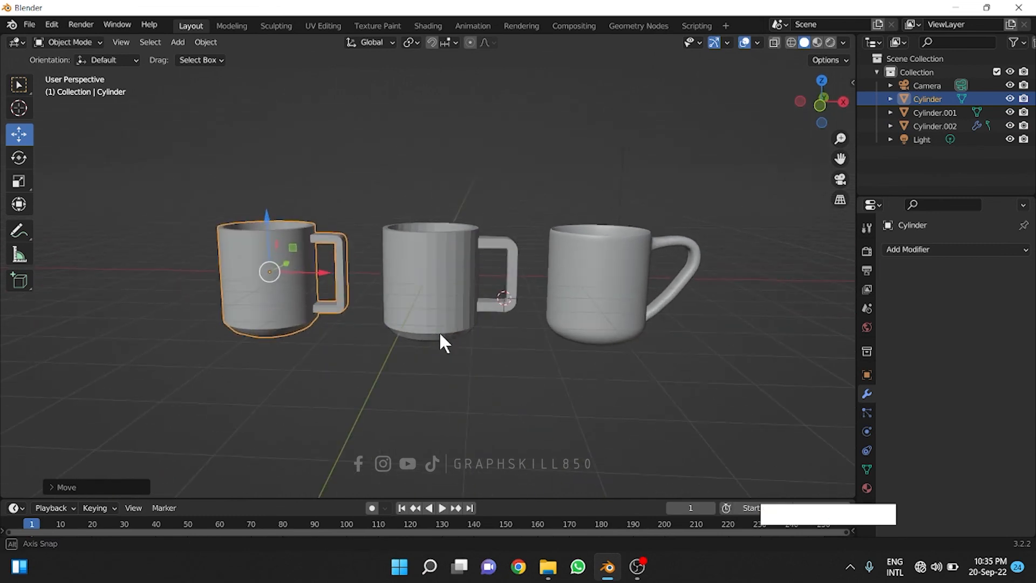
pyautogui.click(499, 300)
pyautogui.moveTo(499, 299); pyautogui.dragTo(385, 313, button='middle')
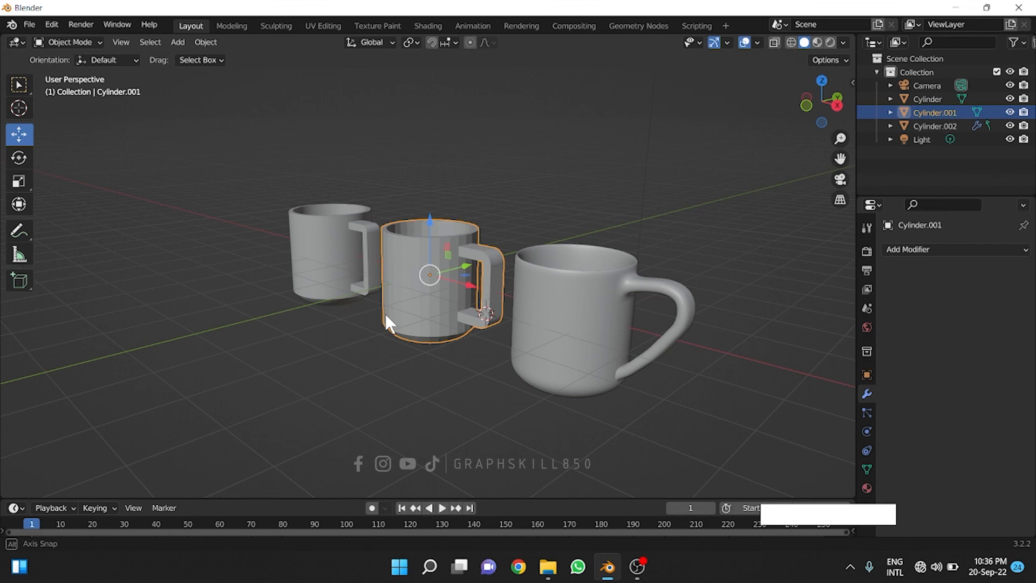
pyautogui.moveTo(385, 314); pyautogui.dragTo(387, 315, button='middle')
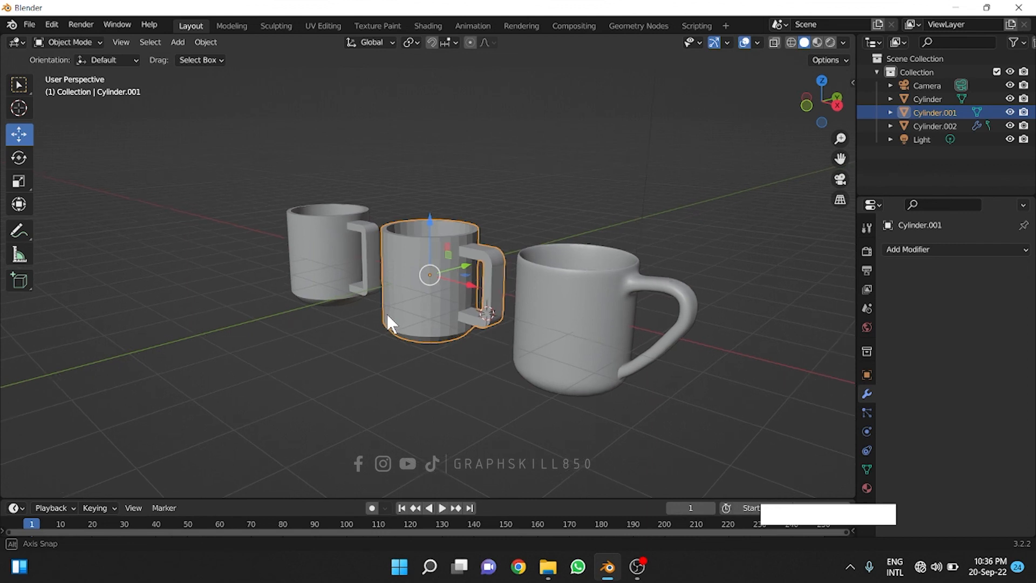